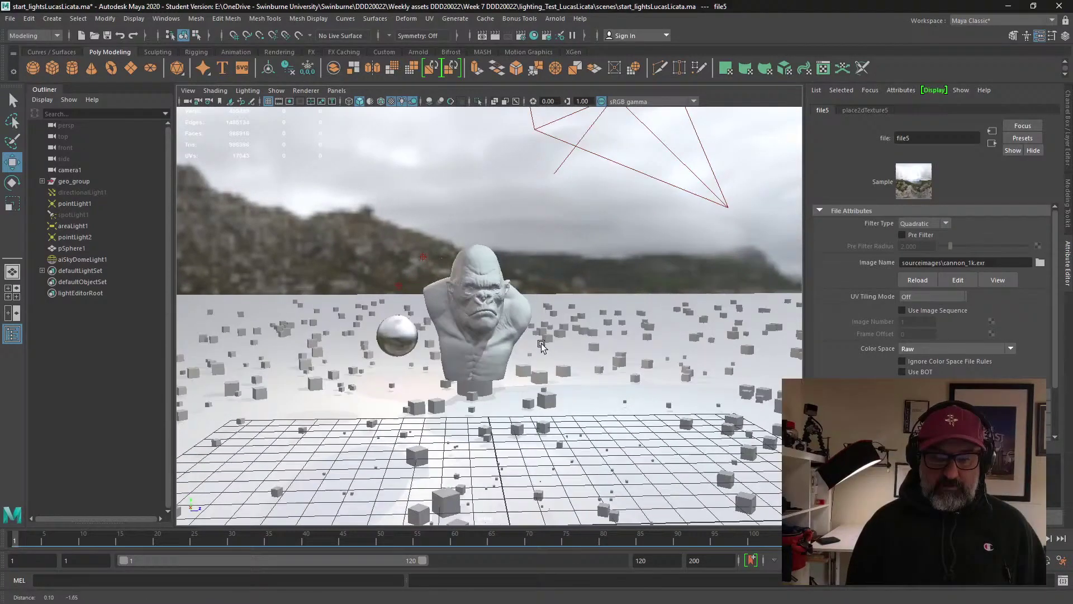
- Orbit and zoom around the gorilla bust to bring the sphere into view
scroll(542, 347, up, 5)
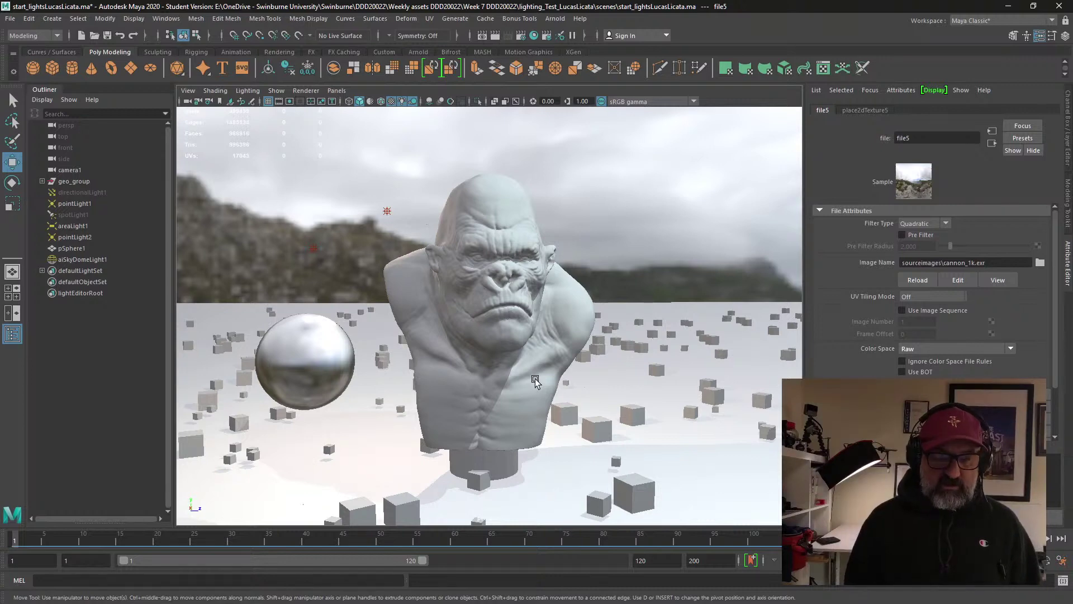
key(alt+Tab)
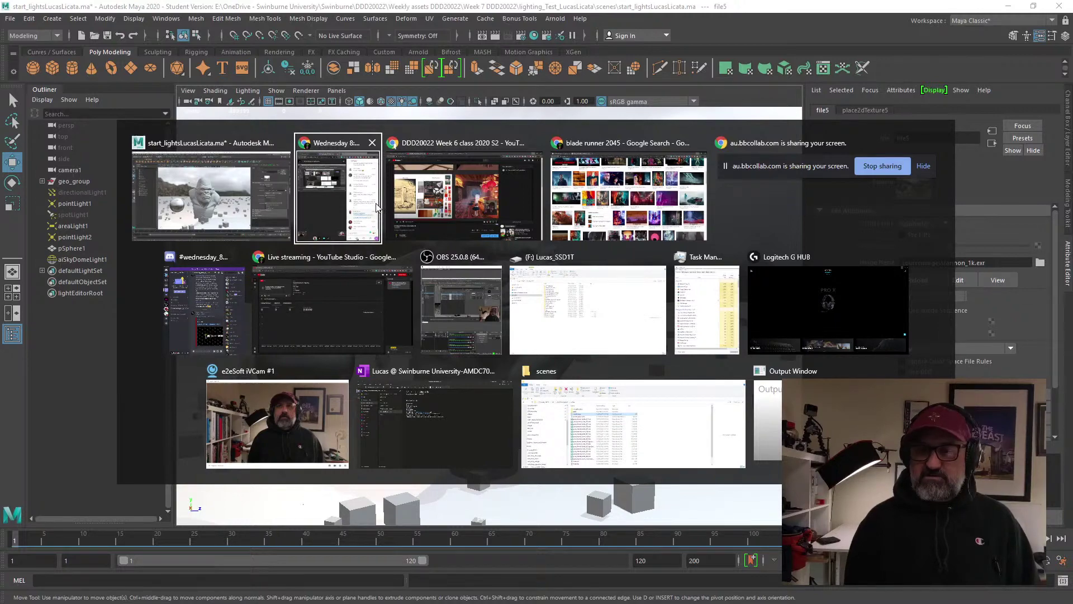
key(Escape)
scroll(622, 320, down, 3)
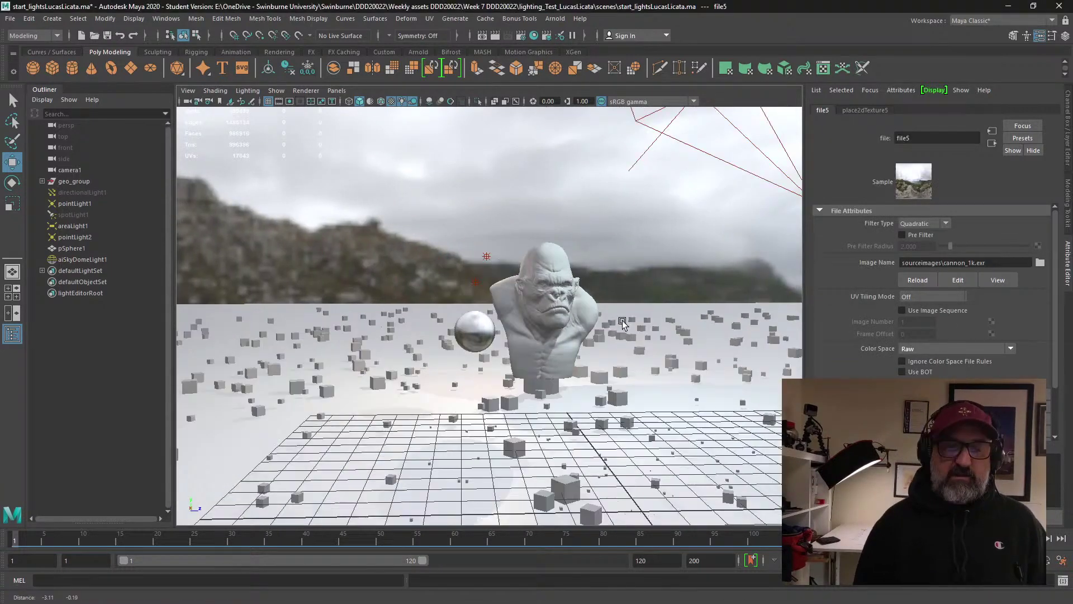
scroll(667, 323, up, 3)
alt+drag(668, 323, 415, 321)
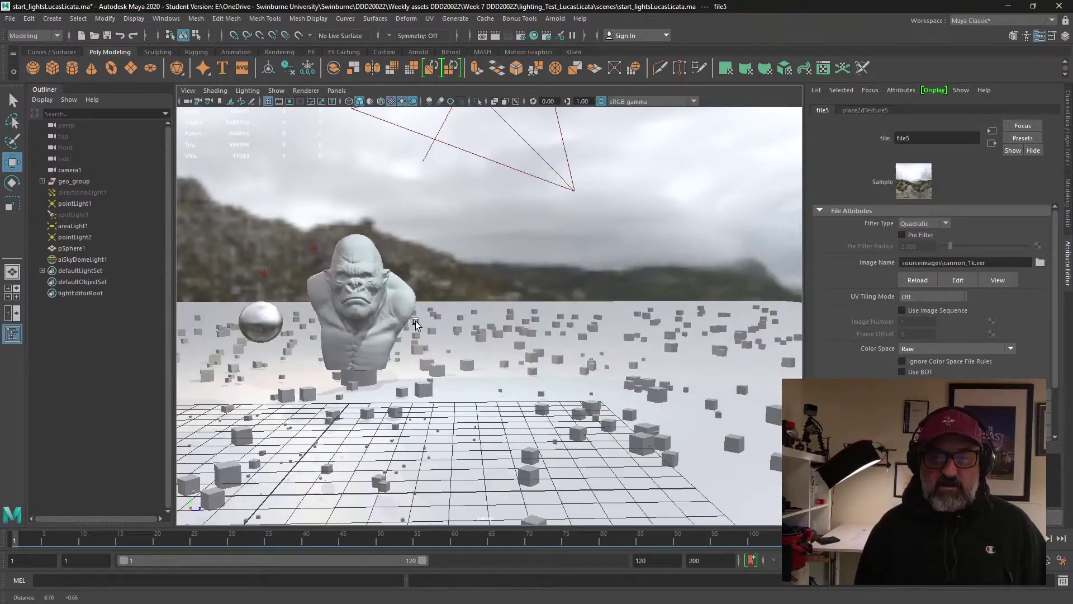
scroll(478, 340, up, 3)
scroll(476, 335, up, 2)
alt+drag(475, 334, 558, 331)
scroll(559, 337, down, 3)
scroll(525, 340, up, 5)
scroll(532, 327, down, 5)
scroll(558, 331, up, 6)
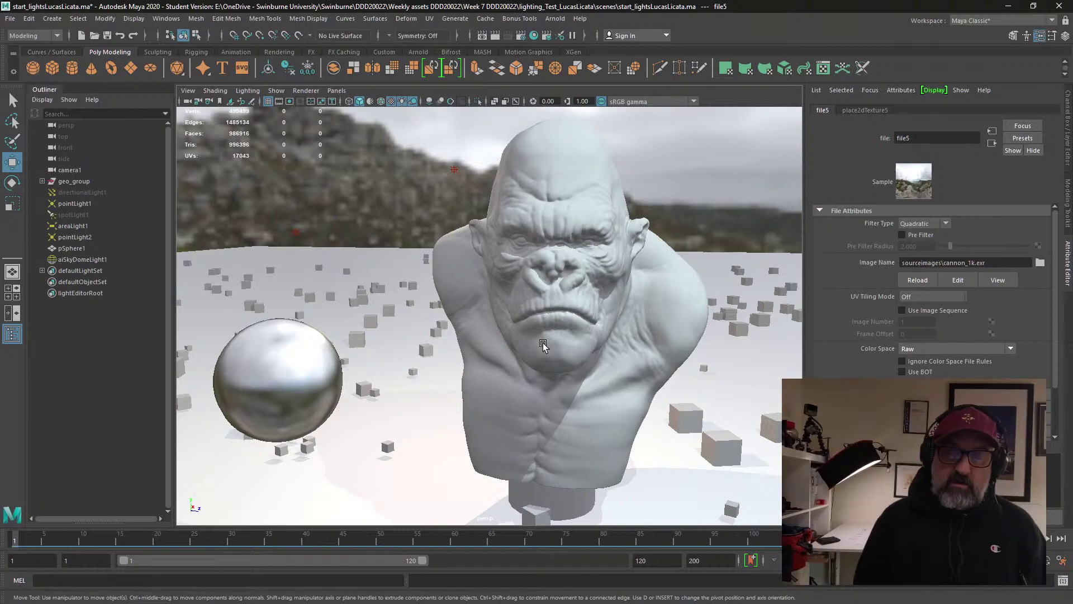
- Orbit above and around the bust to view the whole cube field from a higher angle
scroll(506, 344, down, 10)
alt+drag(505, 344, 475, 369)
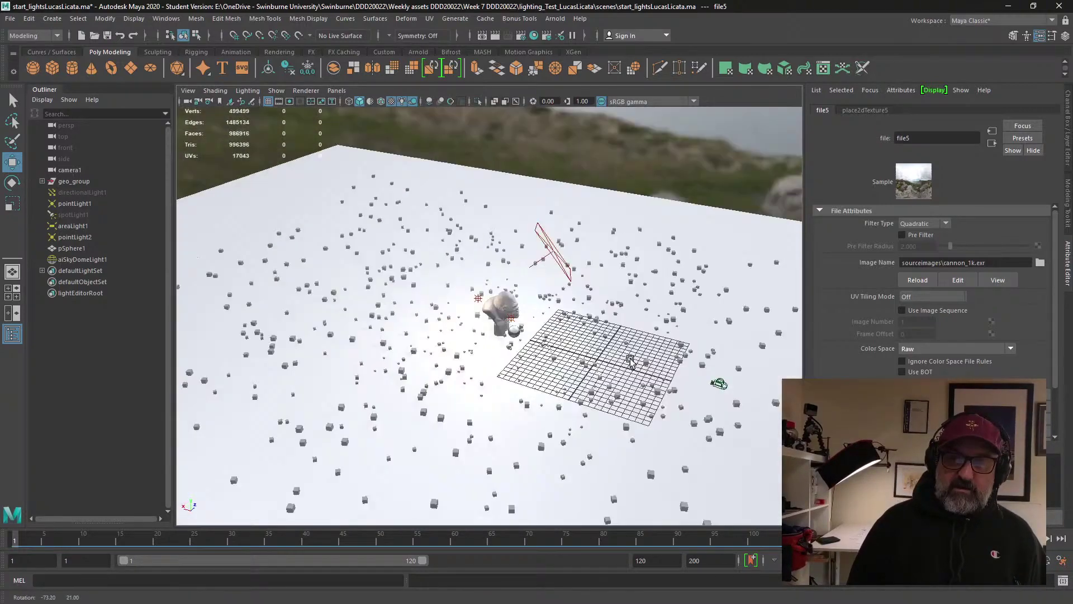
scroll(473, 371, up, 5)
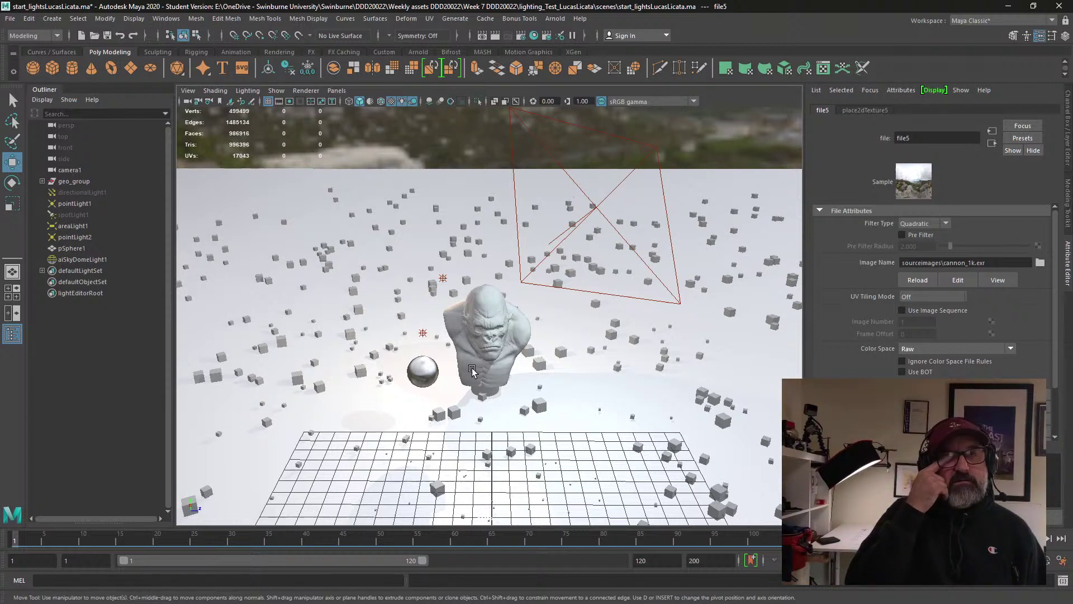
alt+right_drag(473, 371, 526, 397)
alt+drag(525, 397, 522, 380)
alt+right_drag(522, 381, 522, 393)
alt+drag(522, 391, 542, 387)
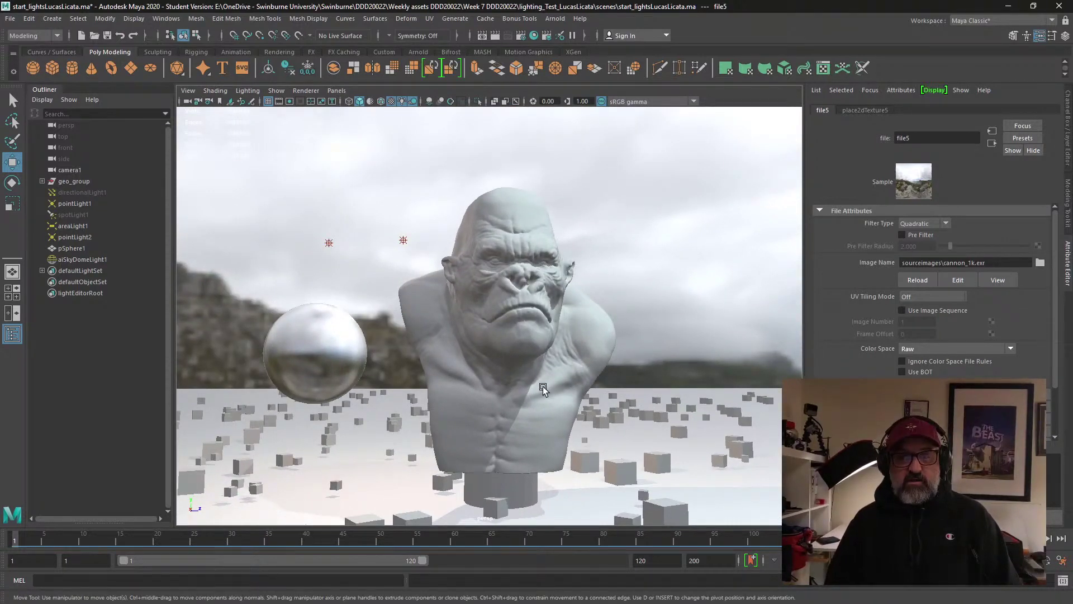
mouse_move(515, 383)
alt+mouse_down()
mouse_move(554, 357)
mouse_move(615, 393)
mouse_move(527, 374)
alt+mouse_up()
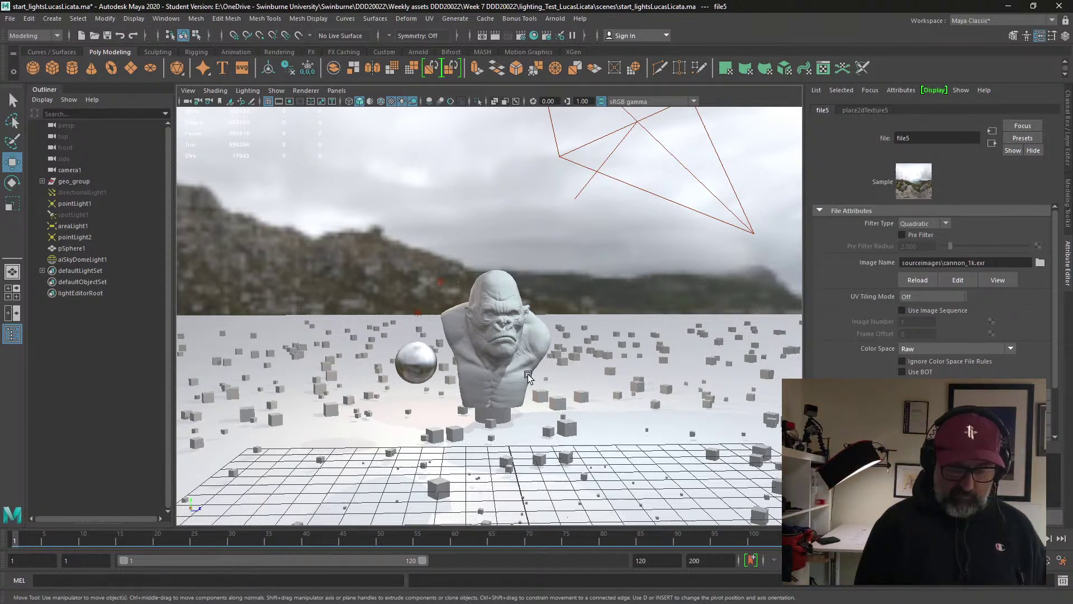
mouse_move(586, 376)
alt+mouse_down()
mouse_move(649, 341)
mouse_move(583, 356)
alt+mouse_up()
scroll(583, 356, up, 5)
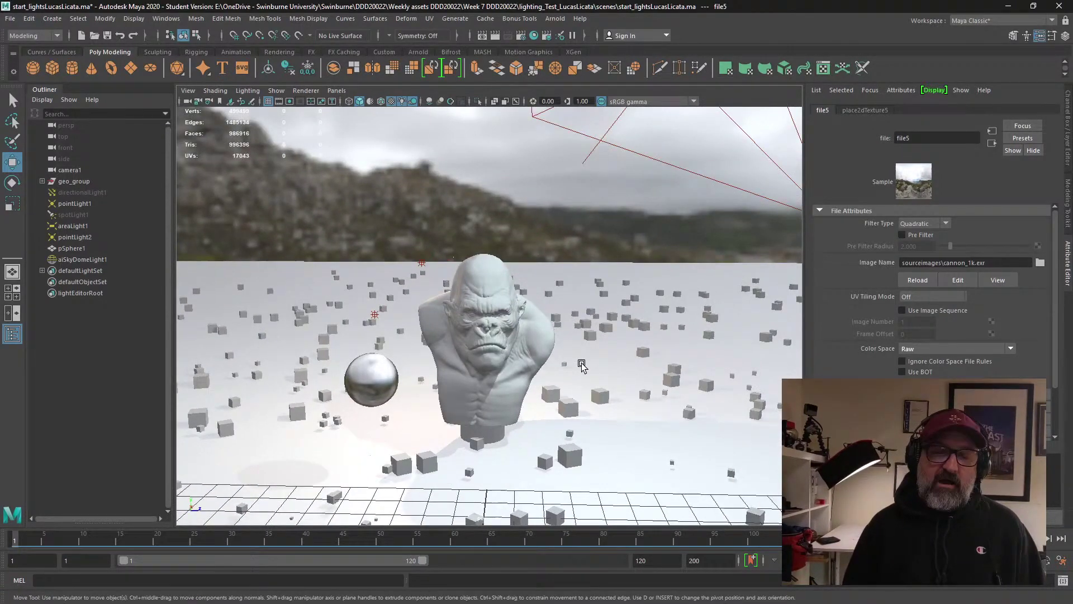
scroll(581, 366, down, 3)
alt+drag(581, 366, 511, 349)
scroll(541, 357, up, 3)
scroll(558, 387, up, 1)
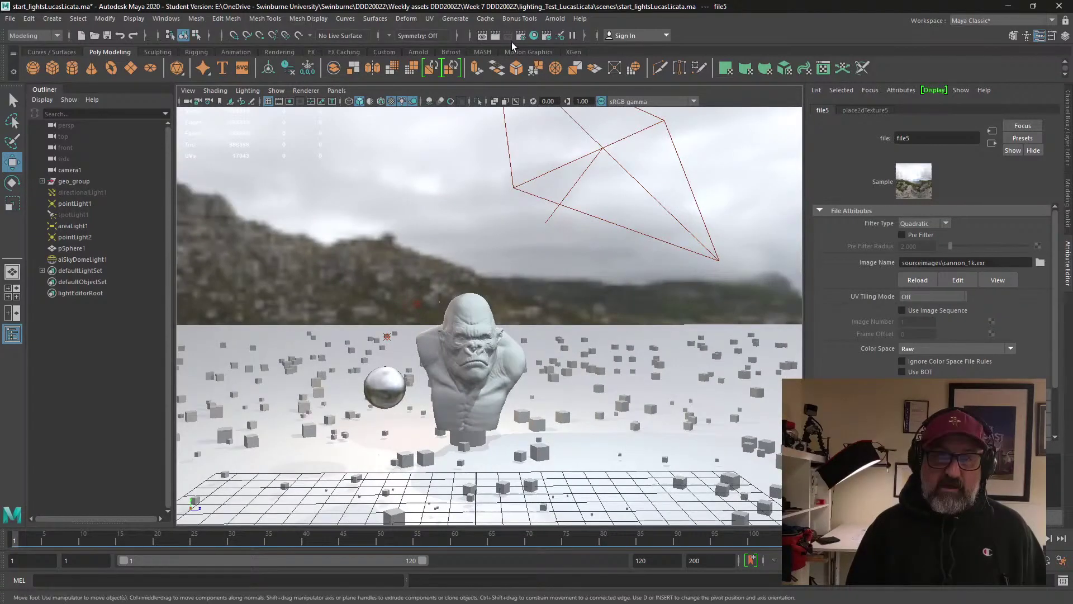
- Render the current frame, move the Render View aside and minimise it, then select pSphere1
click(482, 35)
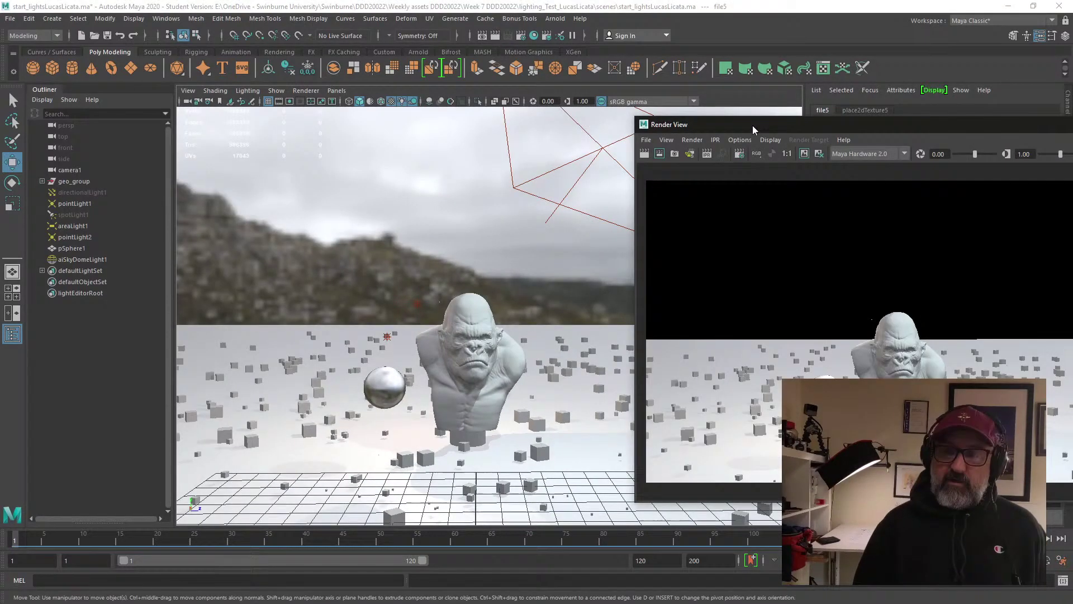
drag(752, 126, 407, 113)
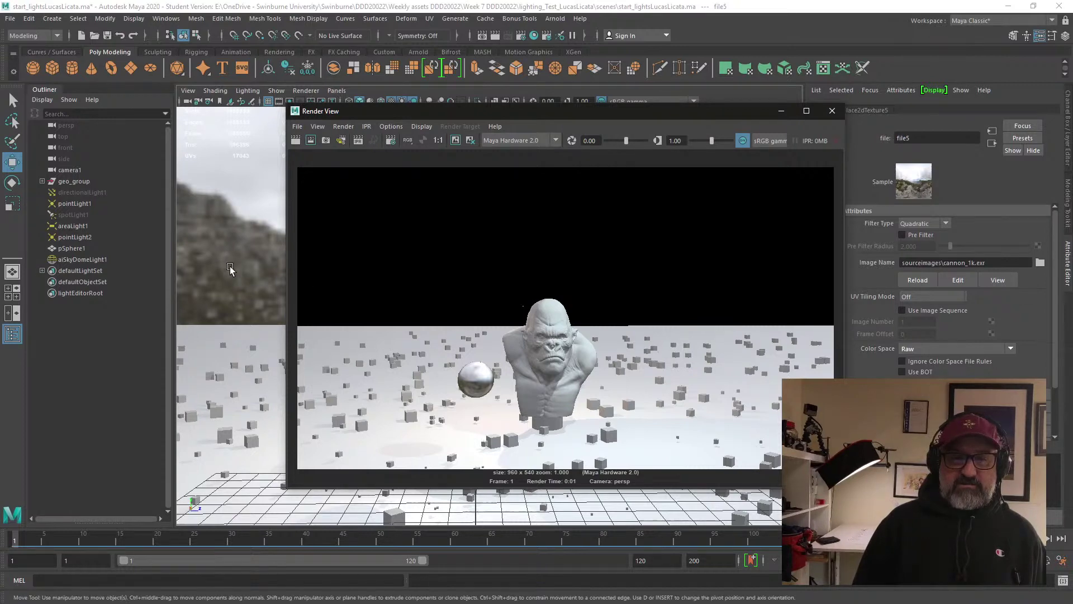
click(782, 110)
click(89, 249)
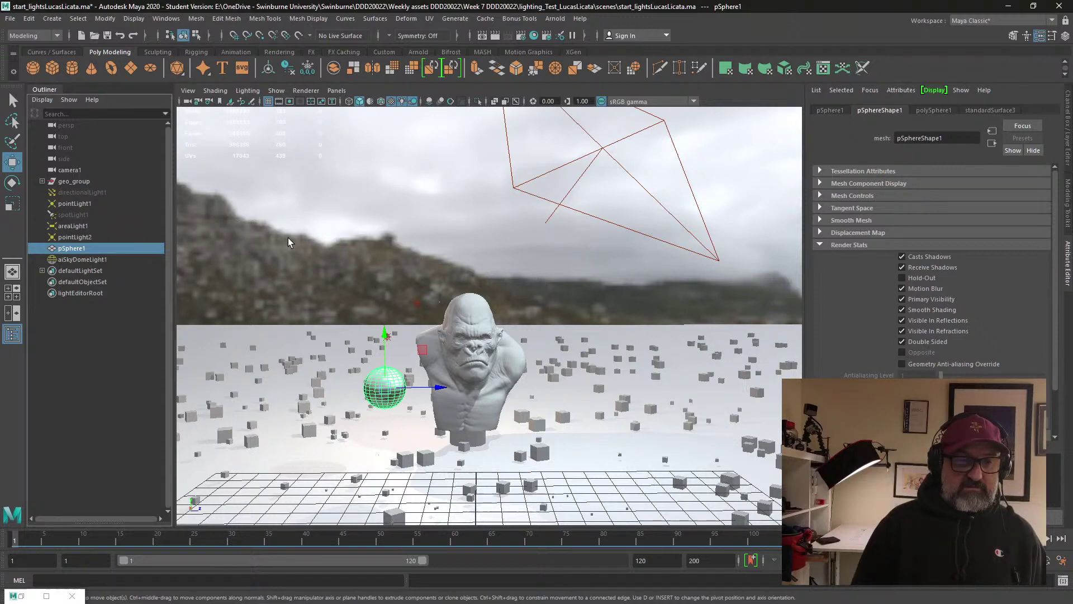
- Frame pSphere1 and undo to bring back the deleted pSphere2
key(f)
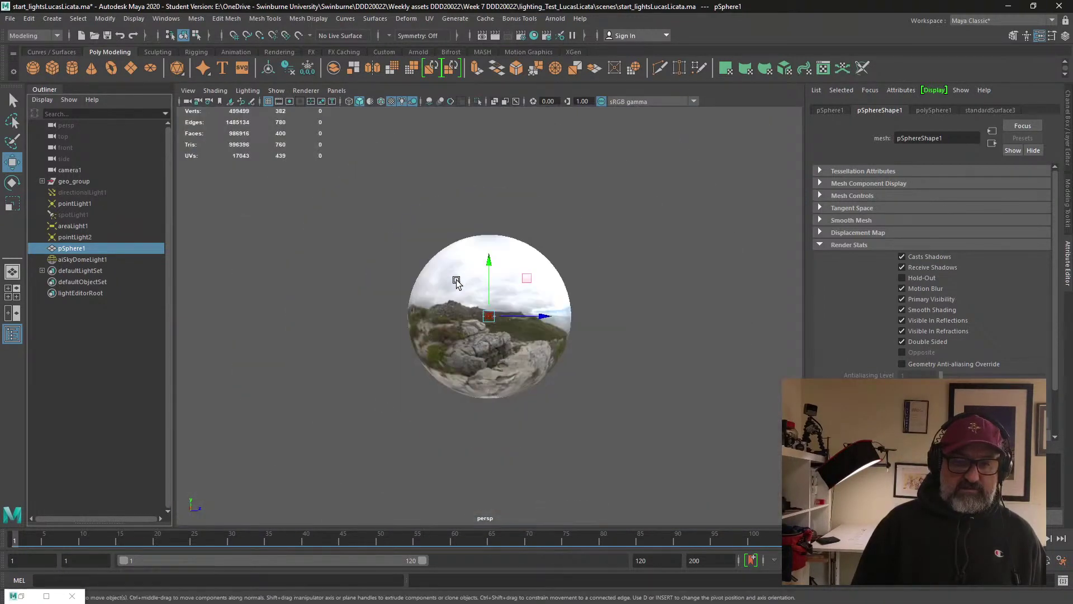
scroll(456, 282, up, 10)
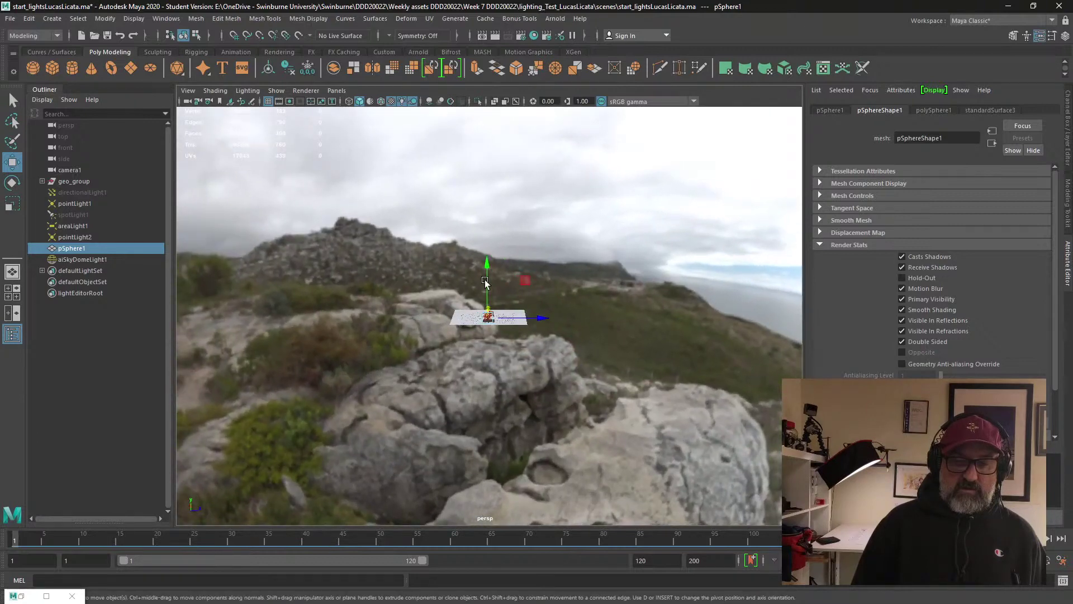
scroll(484, 282, up, 5)
click(485, 286)
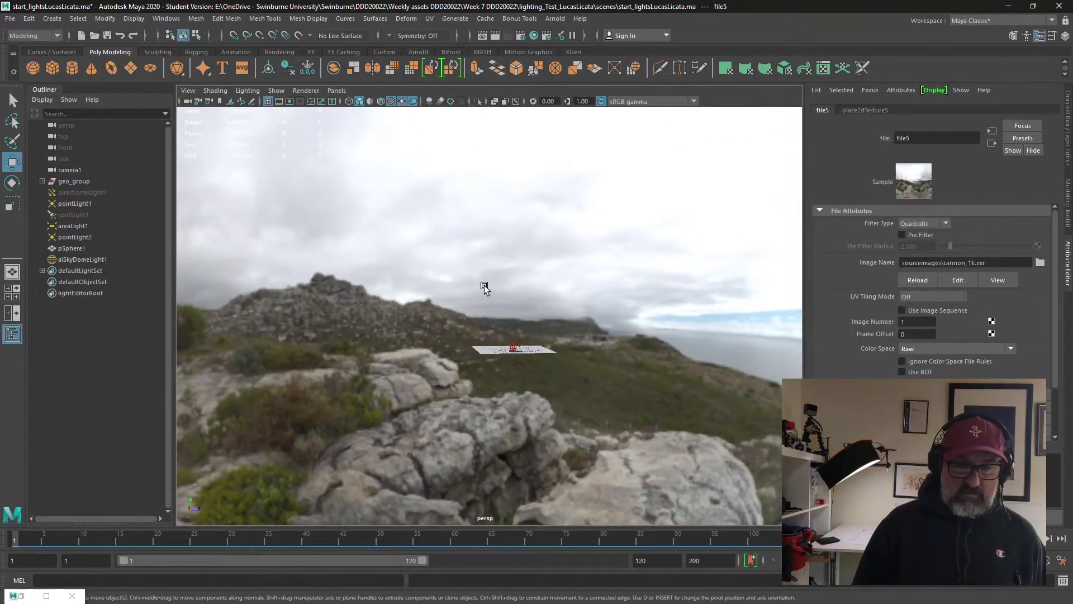
key(ctrl+z)
key(ctrl+z)
key(ctrl+z)
key(ctrl+z)
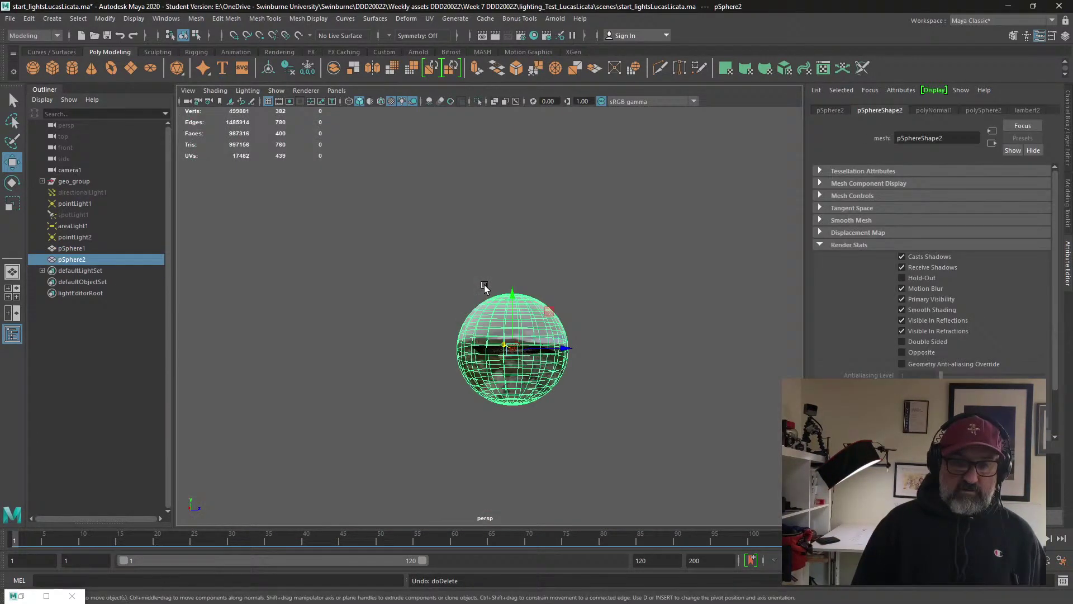
- Select pSphere2 with the scale tool and orbit down to eye level inside the dome
click(484, 287)
scroll(485, 286, up, 10)
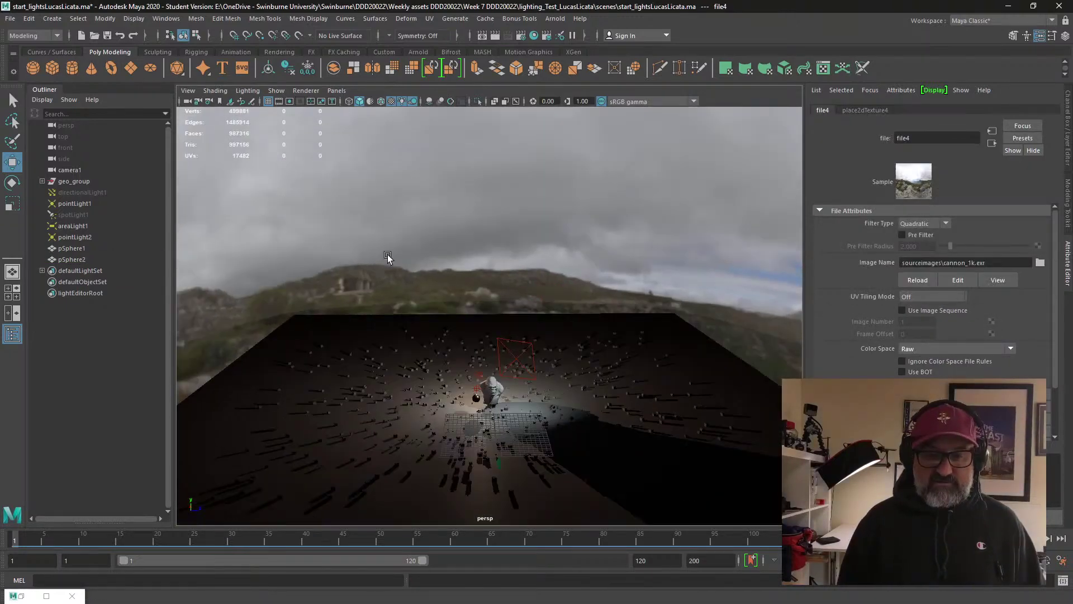
scroll(392, 254, down, 10)
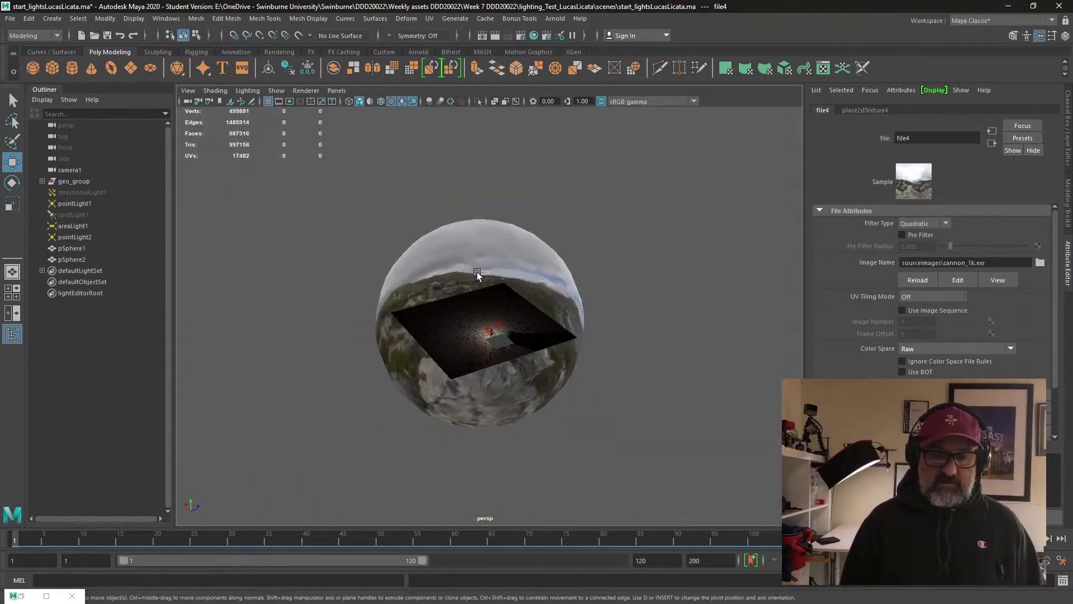
click(477, 274)
key(r)
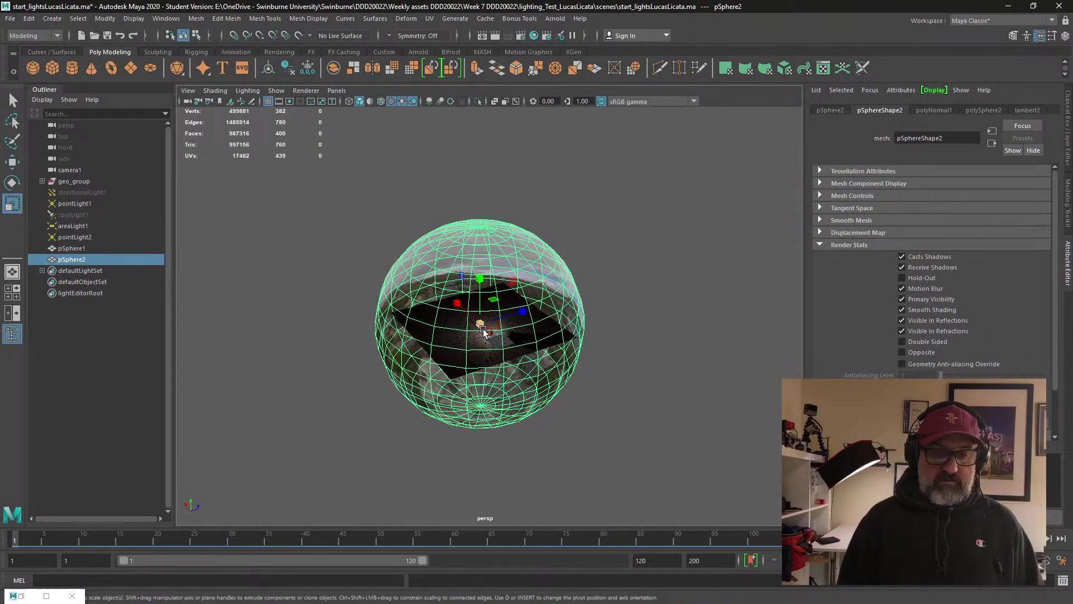
scroll(484, 332, up, 6)
alt+drag(487, 332, 507, 332)
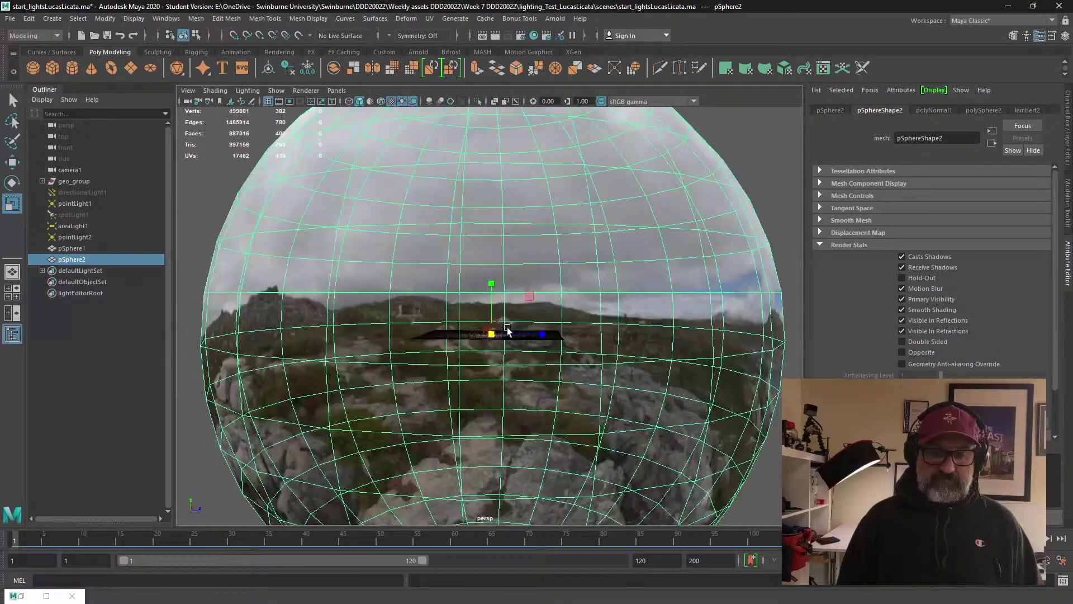
scroll(508, 331, up, 3)
scroll(520, 343, down, 5)
scroll(540, 358, up, 5)
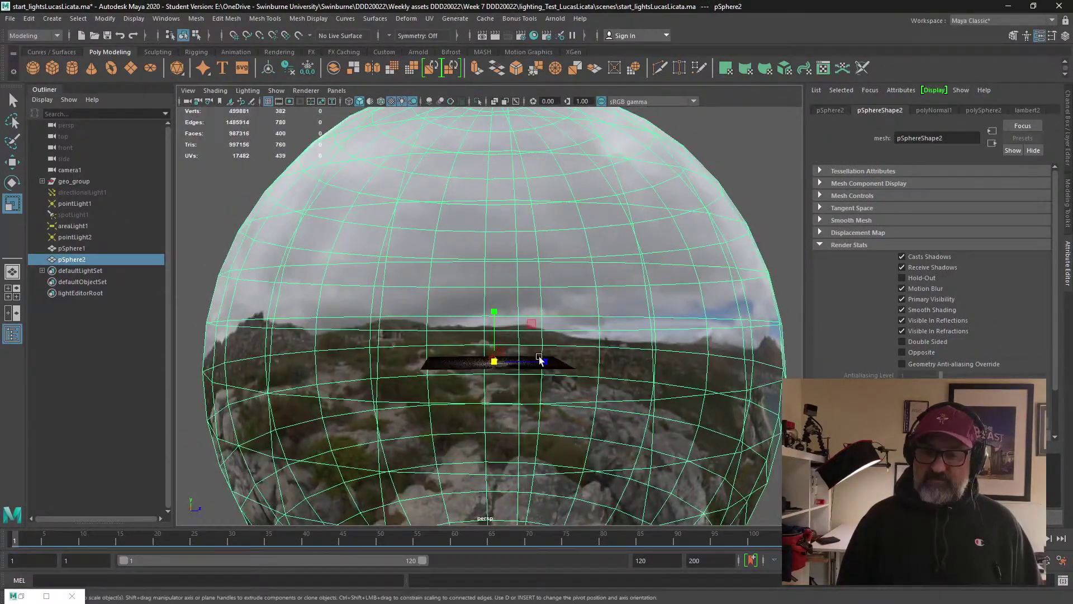
scroll(541, 358, down, 4)
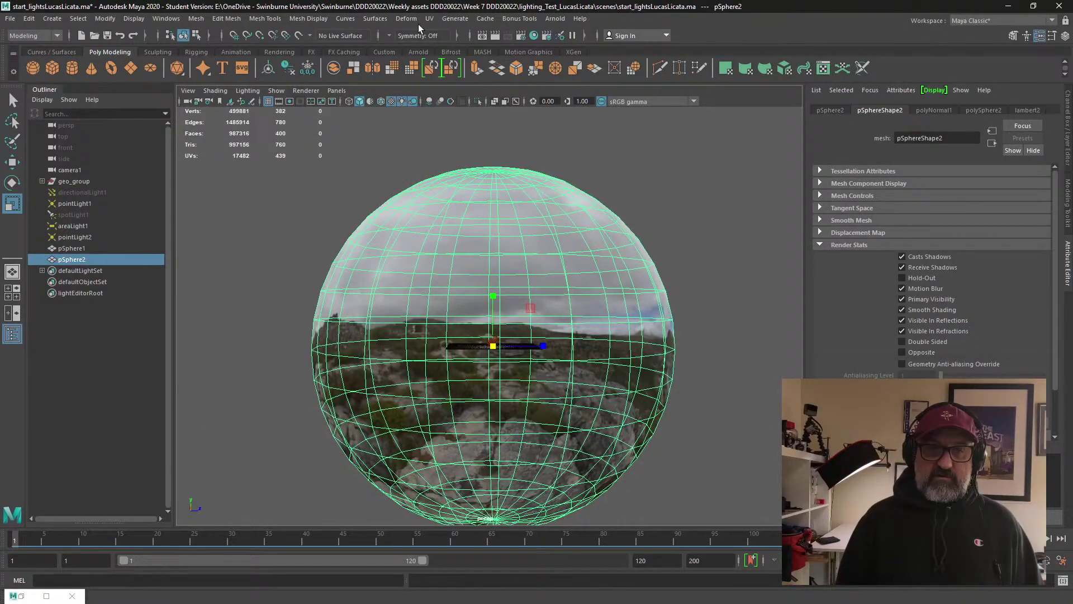
- Toggle pSphere2's Double Sided render stat on and back off
click(903, 342)
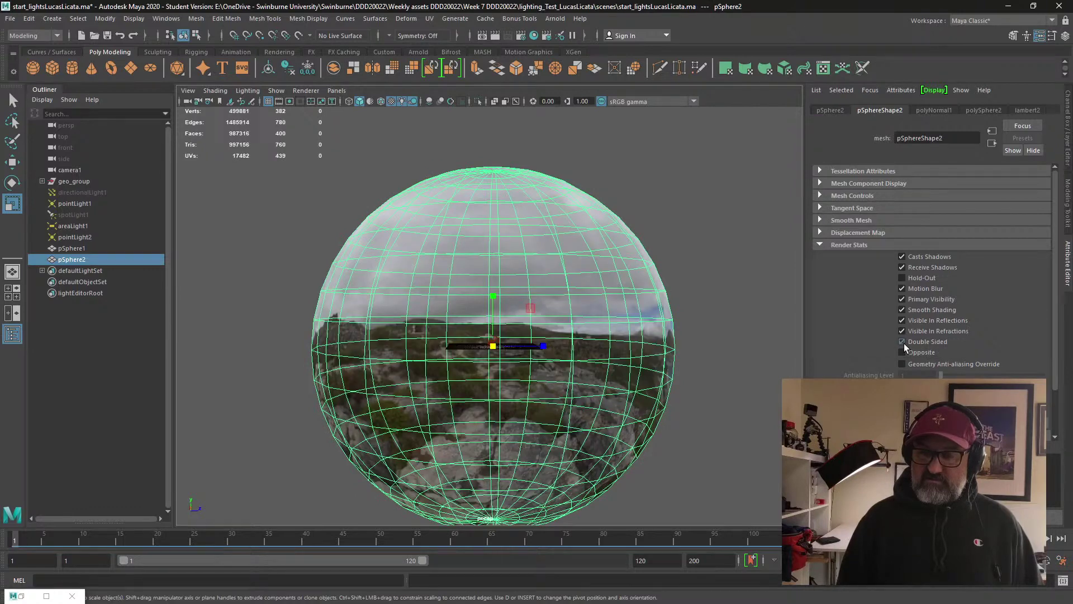
click(903, 342)
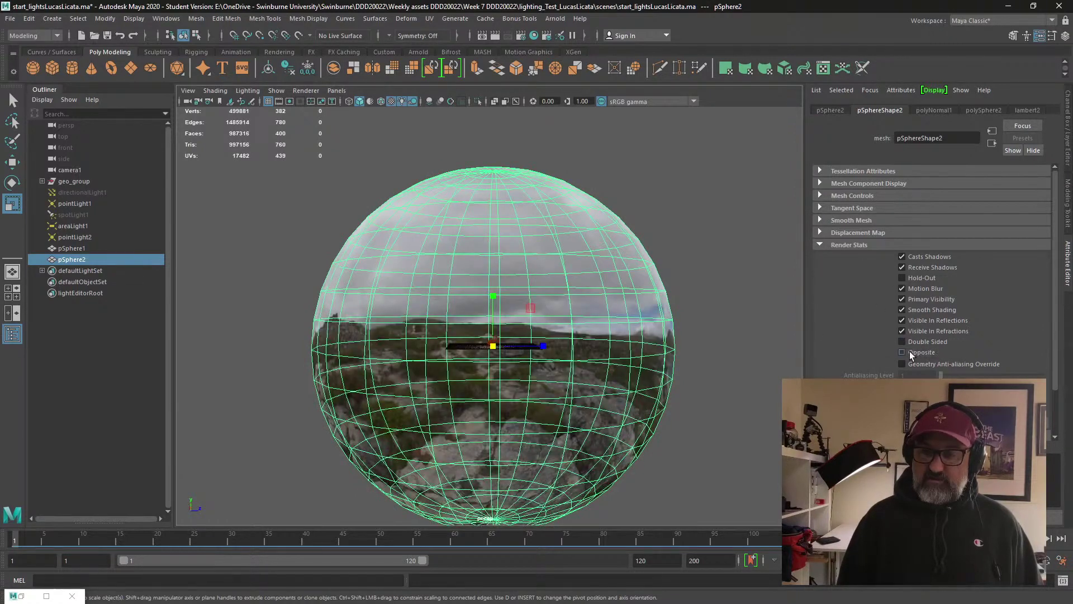
alt+drag(554, 266, 587, 246)
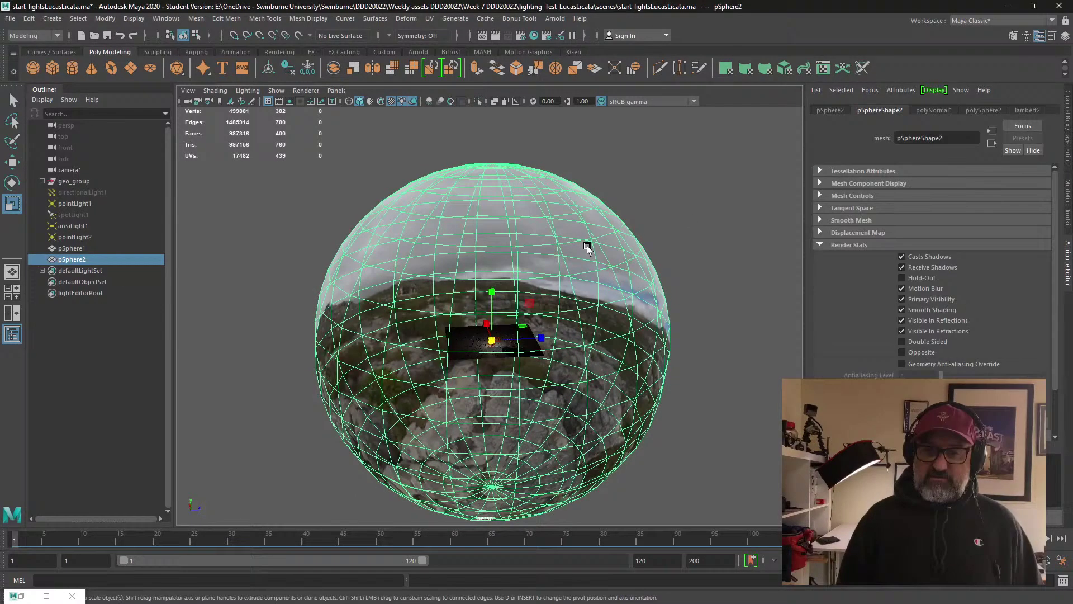
- Map lambert2's colour with a File texture that loads cannon_1k.exr
click(1034, 110)
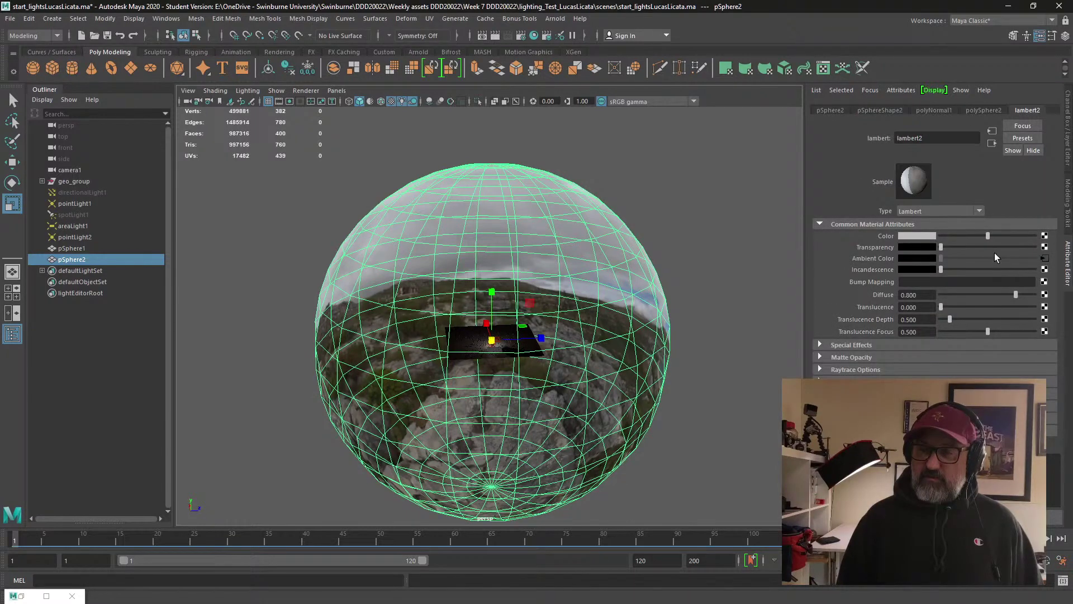
alt+drag(498, 269, 490, 243)
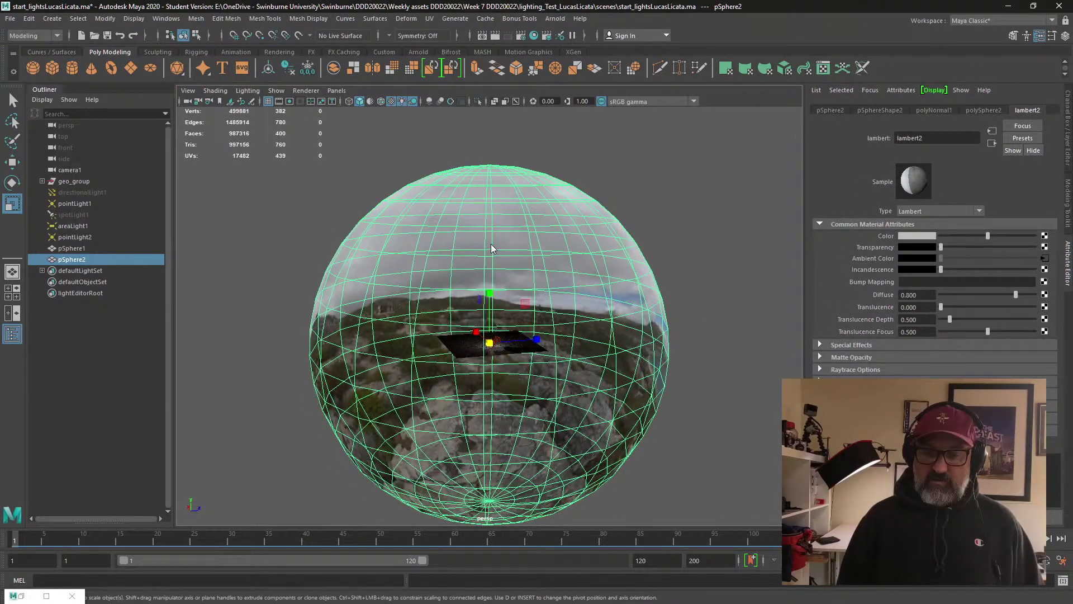
right_drag(491, 243, 608, 569)
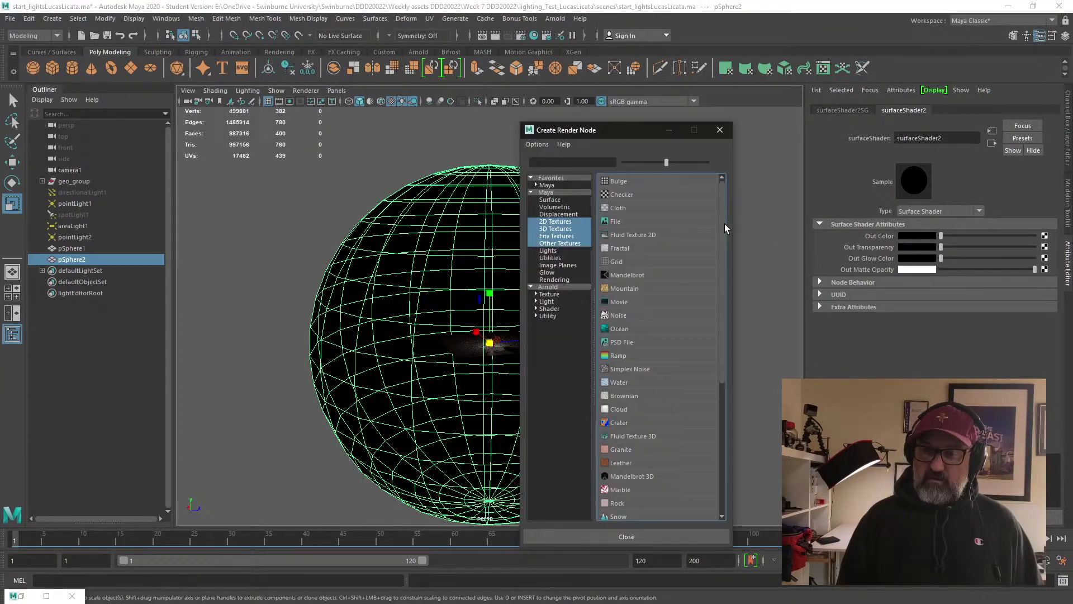
click(614, 222)
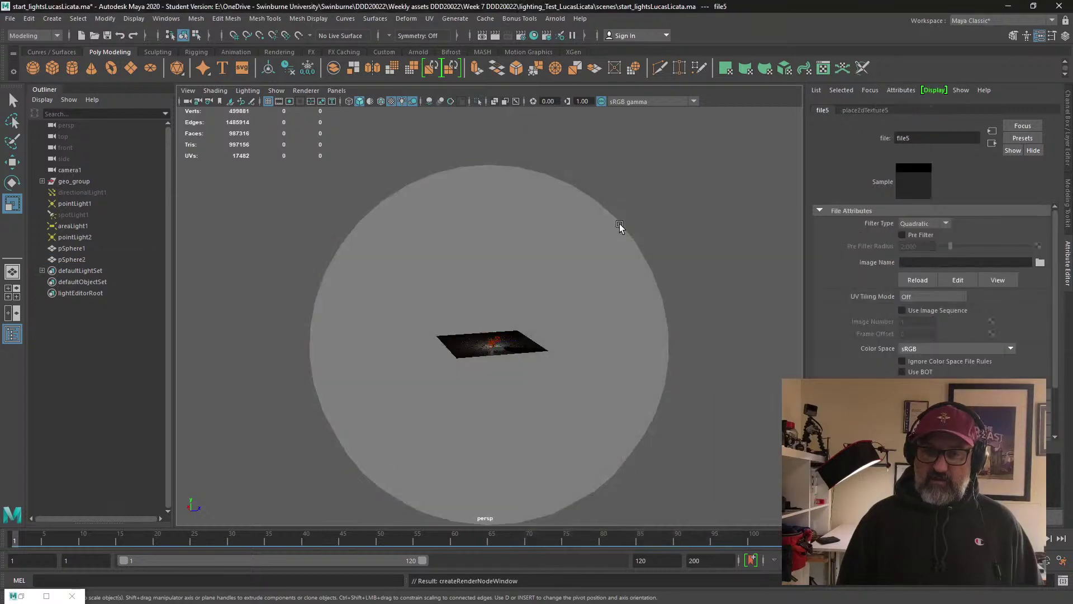
click(1041, 263)
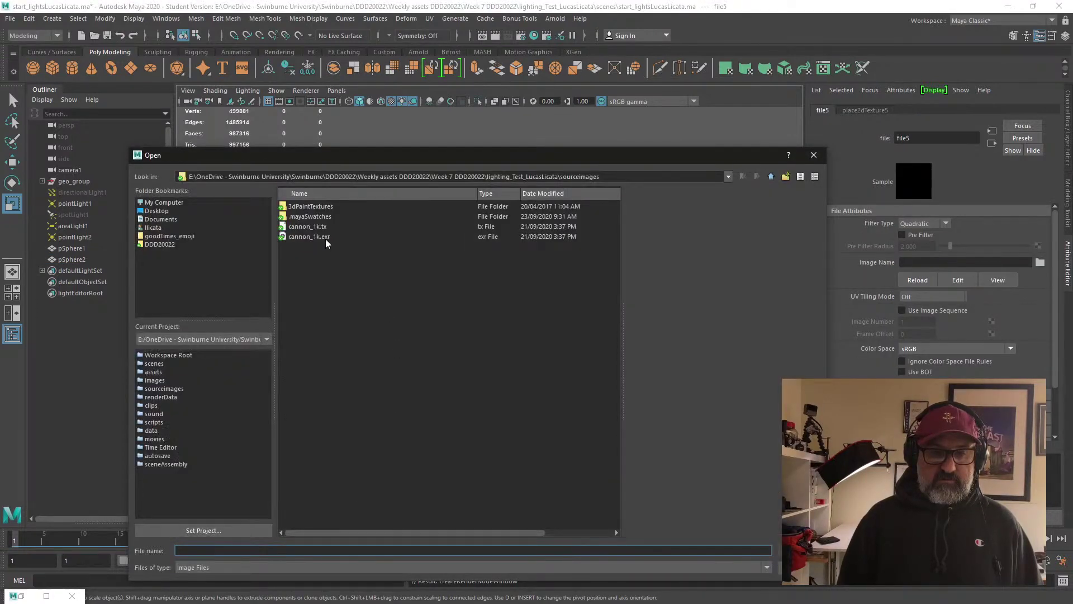
click(328, 238)
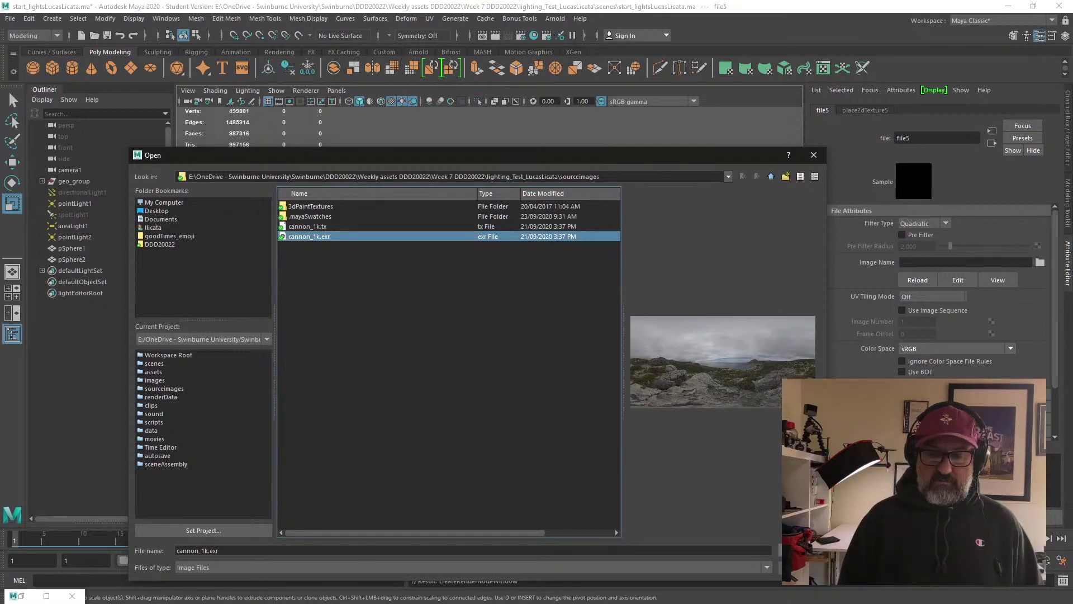
key(Return)
- Clear the selection and orbit around the ground plane to view the panorama
scroll(525, 407, up, 15)
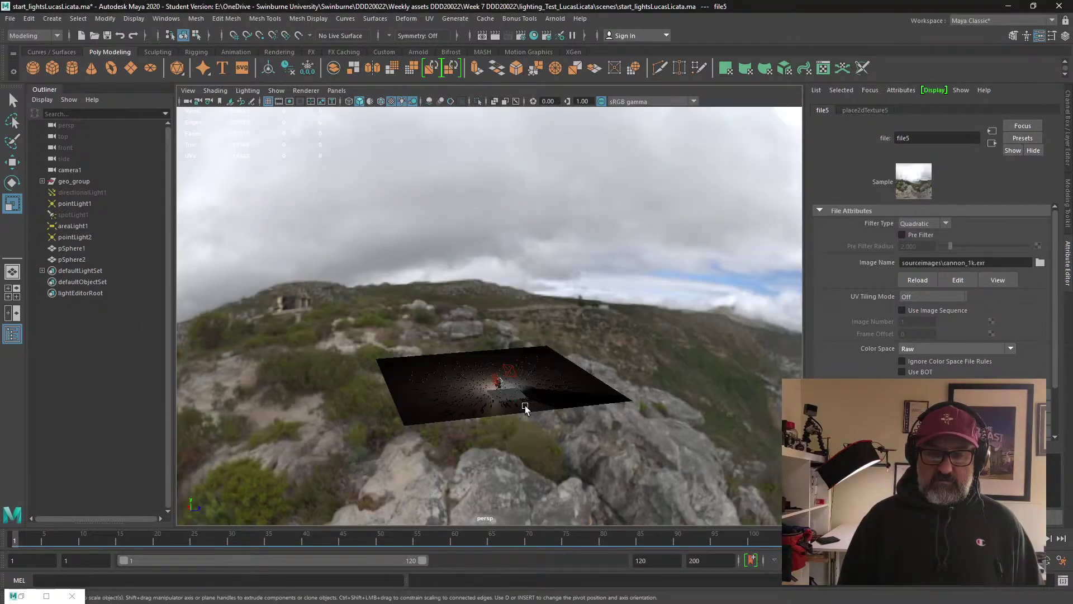
scroll(500, 369, down, 15)
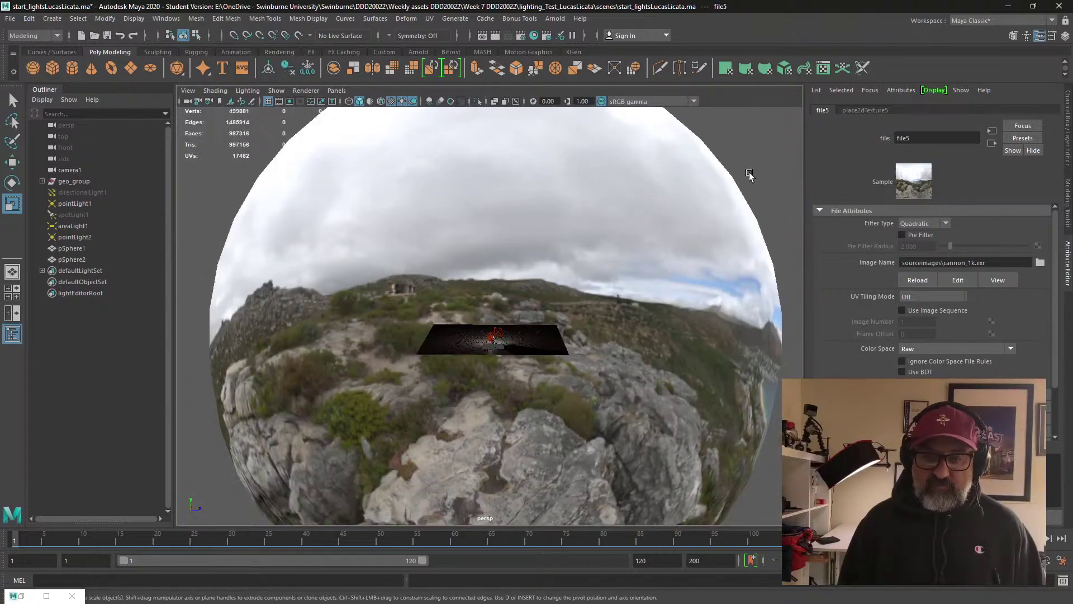
click(630, 302)
scroll(520, 408, up, 15)
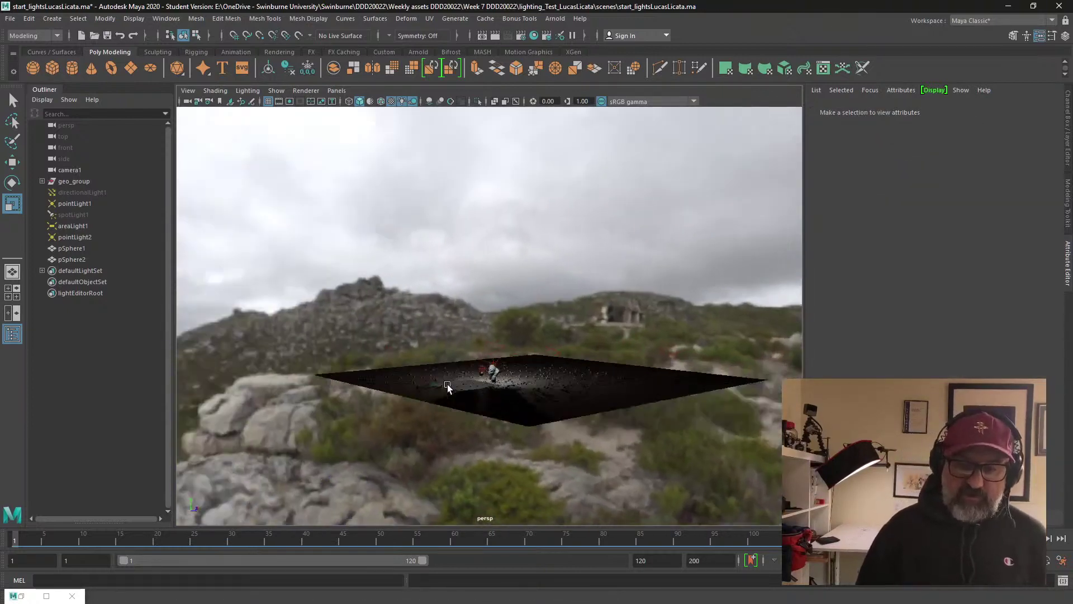
alt+drag(447, 386, 369, 386)
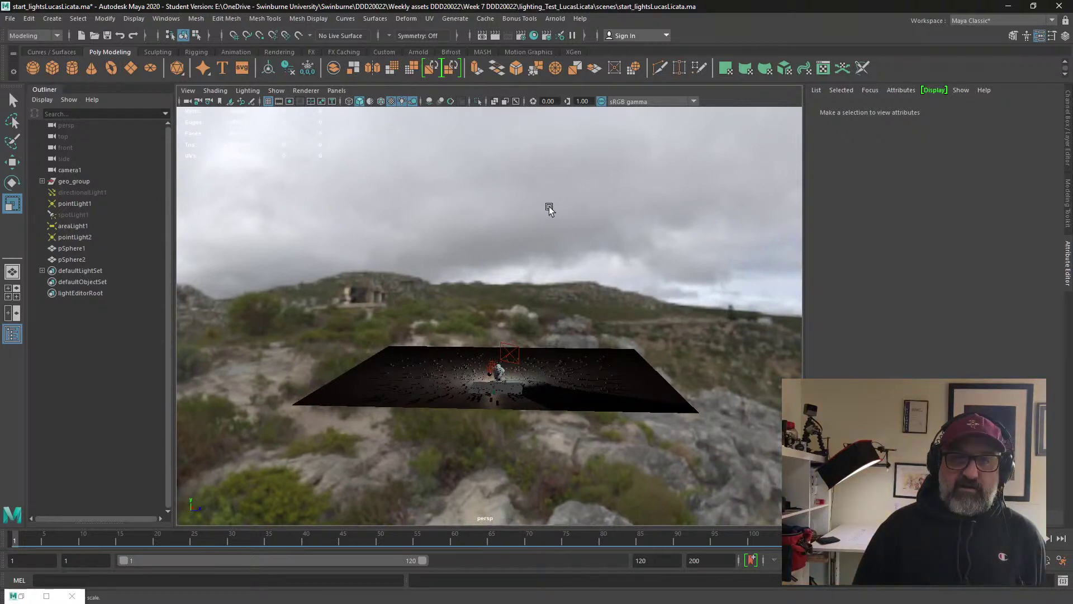
click(555, 19)
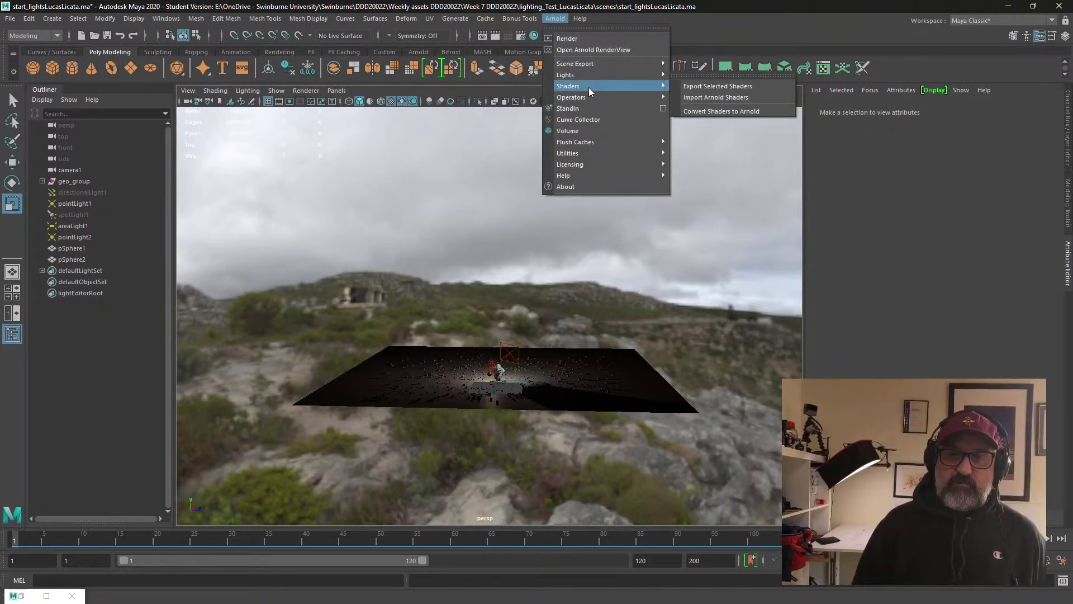
- Create an Arnold skydome light and map its Color with a File texture using cannon_1k.exr
mouse_move(596, 74)
click(734, 86)
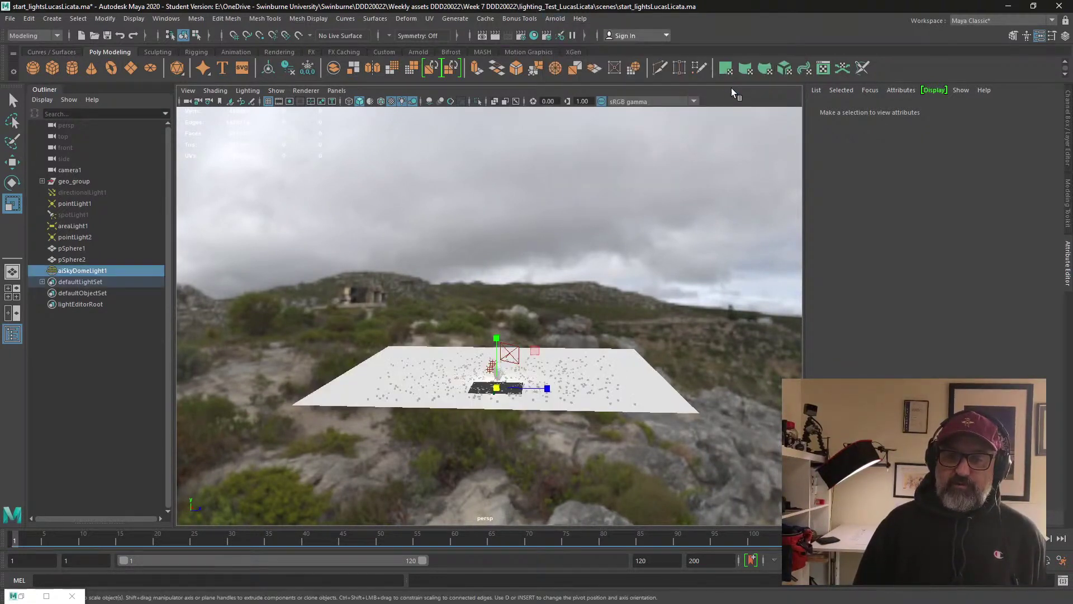
click(1038, 226)
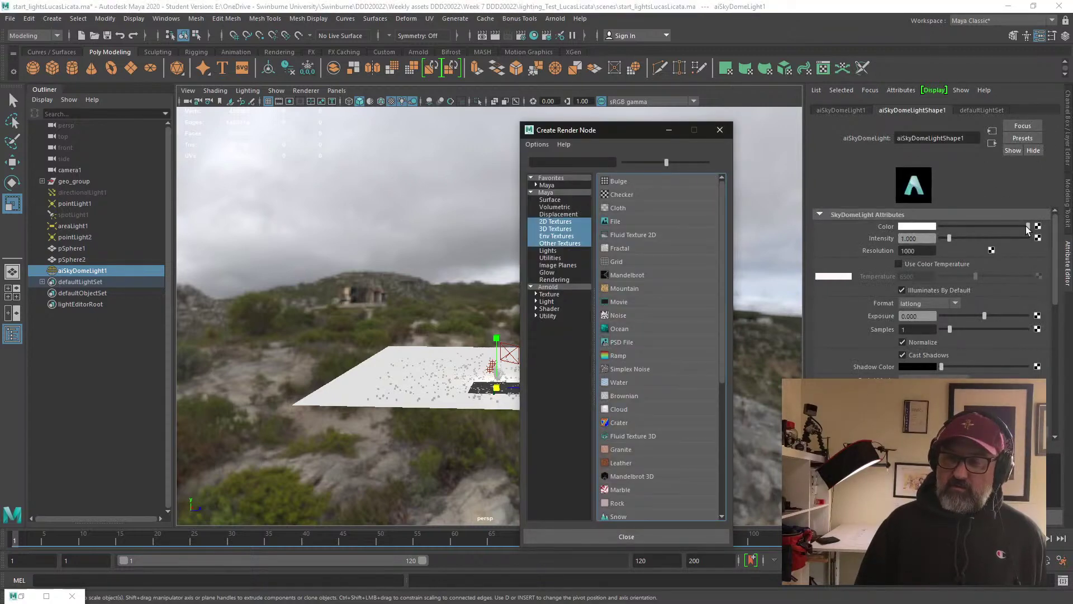
click(616, 221)
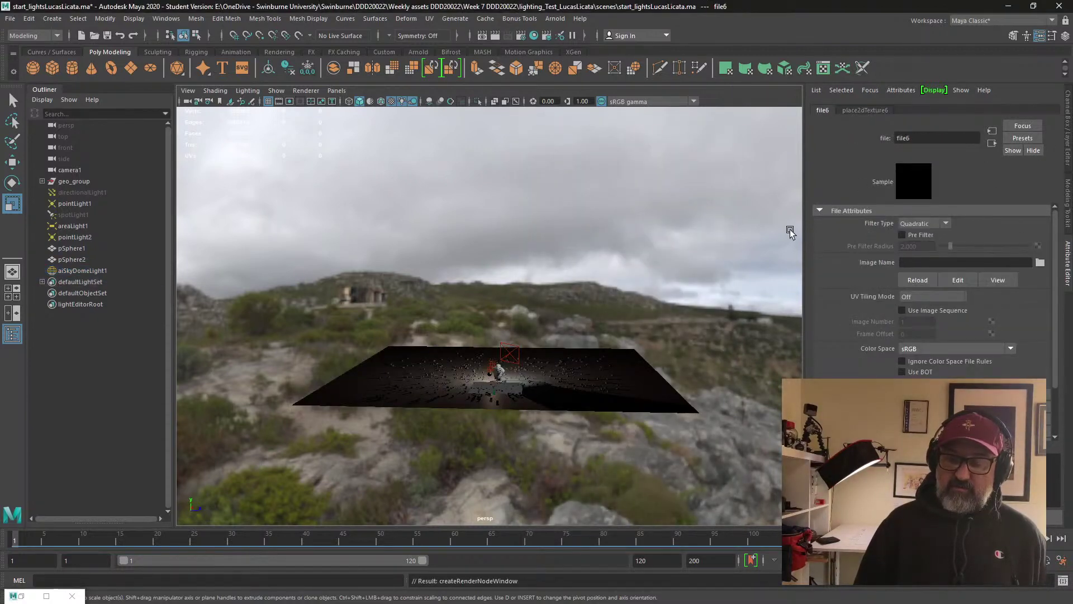
click(1040, 263)
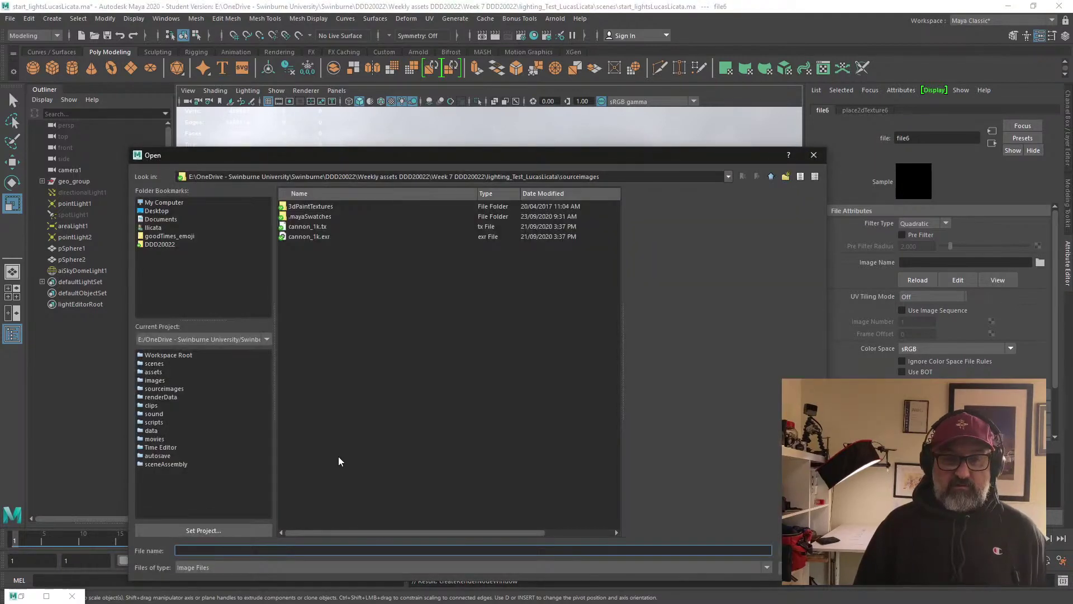
click(322, 239)
click(800, 551)
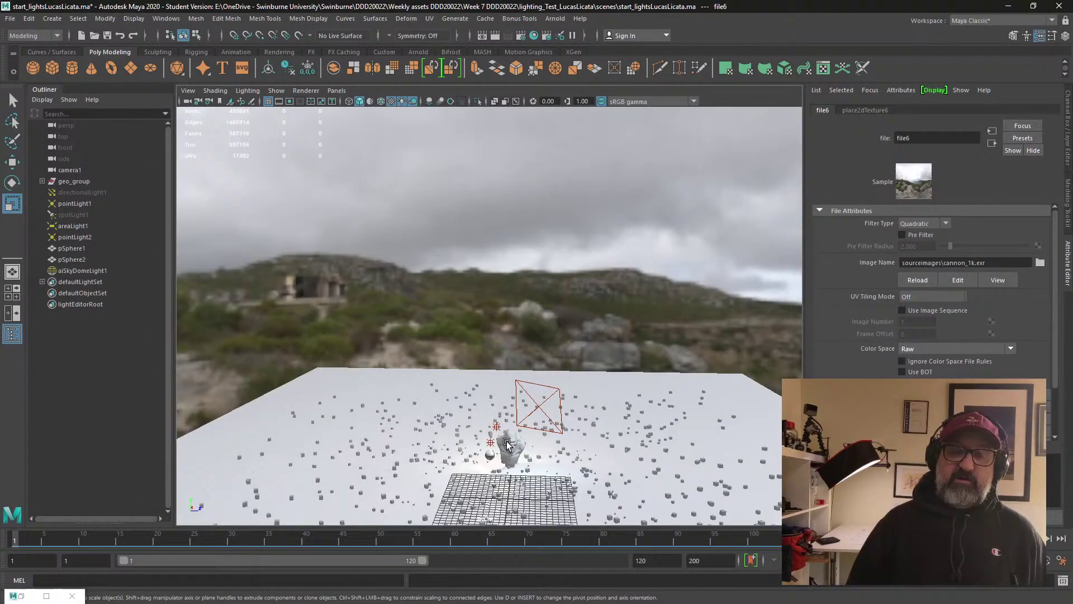
- Lower the camera to eye level near the bust and render the current frame
scroll(507, 445, up, 3)
scroll(510, 396, up, 3)
scroll(510, 396, down, 6)
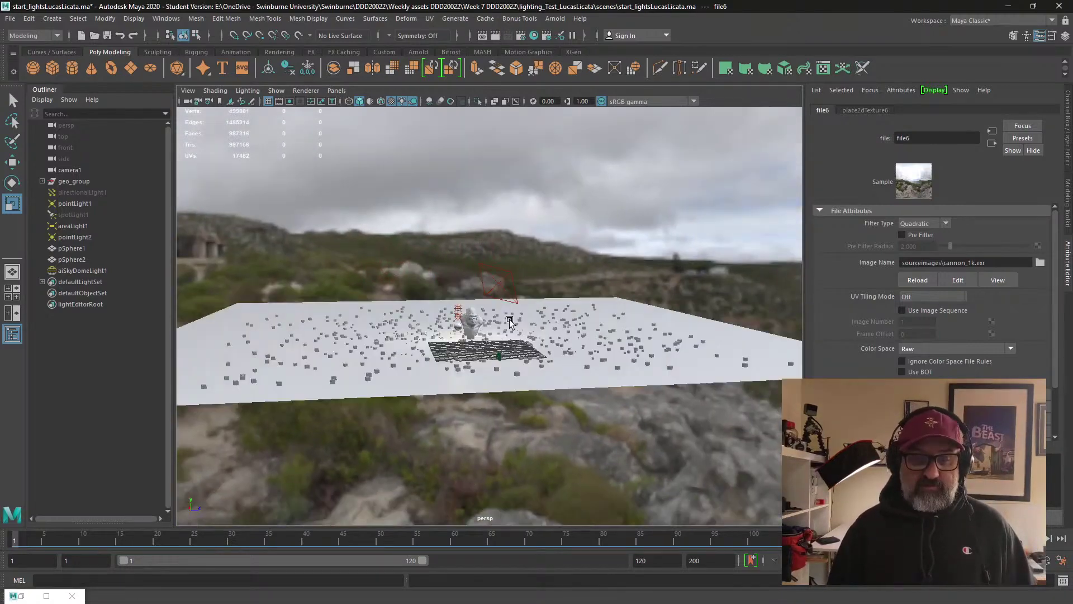
scroll(535, 265, up, 5)
alt+drag(535, 266, 522, 307)
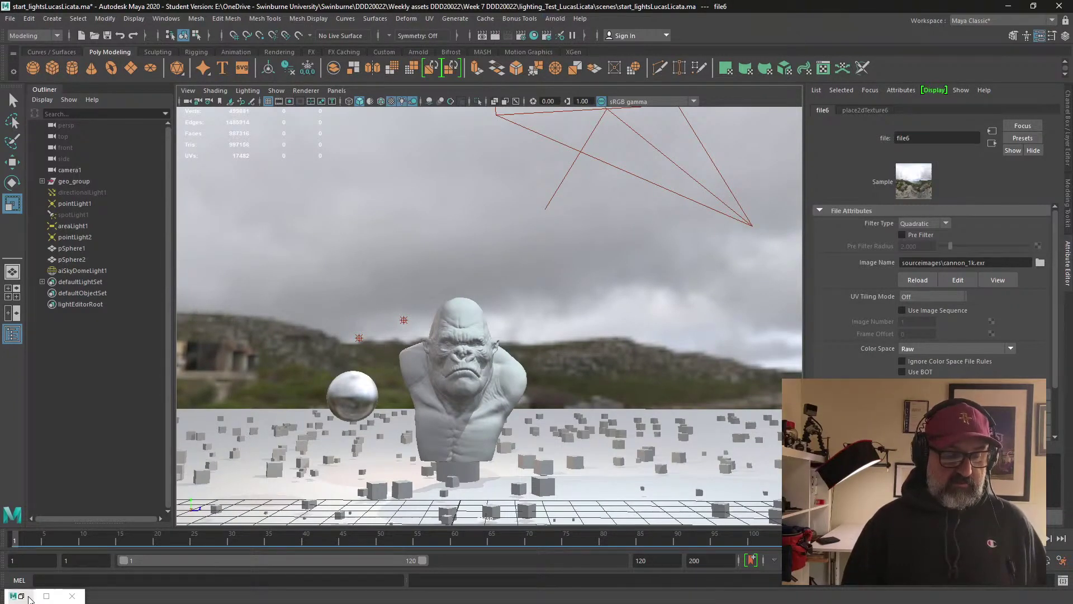
click(494, 36)
click(295, 140)
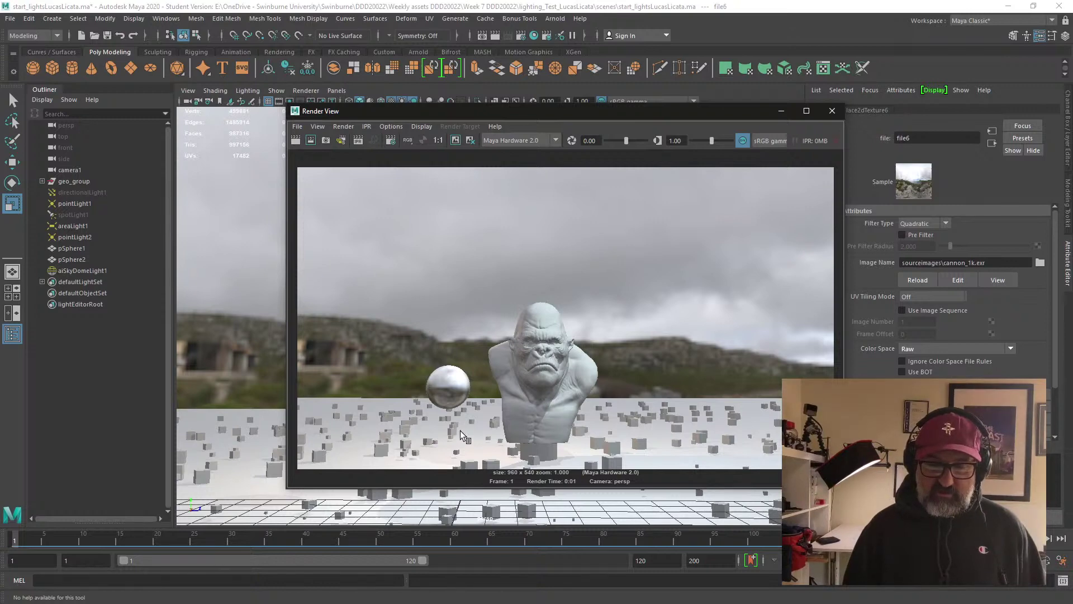
- Enlarge the Render View and switch its renderer from Maya Hardware 2.0 to Arnold Renderer
drag(702, 114, 611, 111)
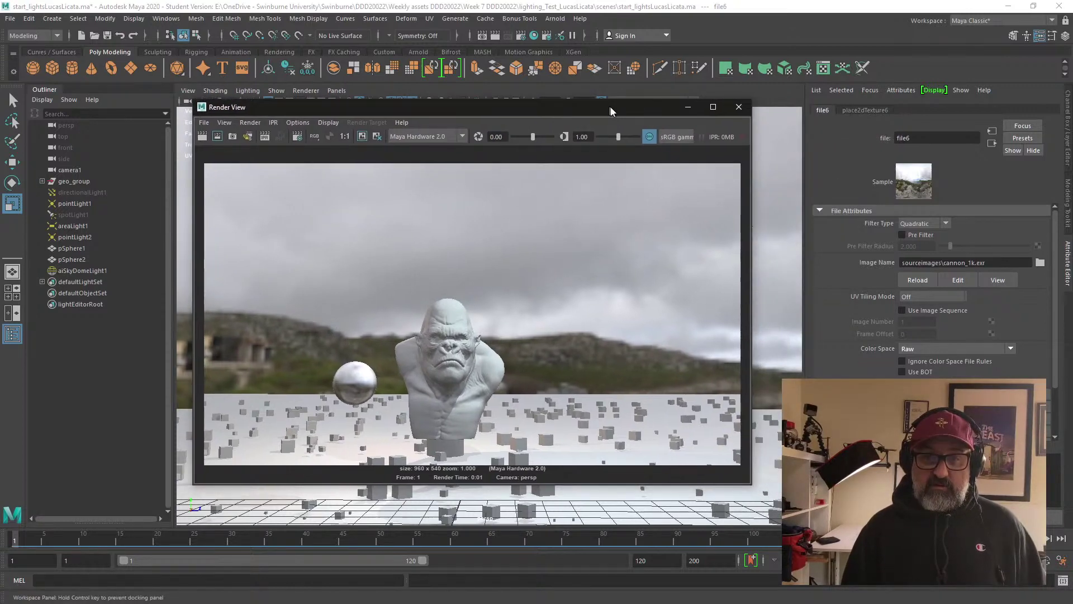
drag(753, 488, 786, 511)
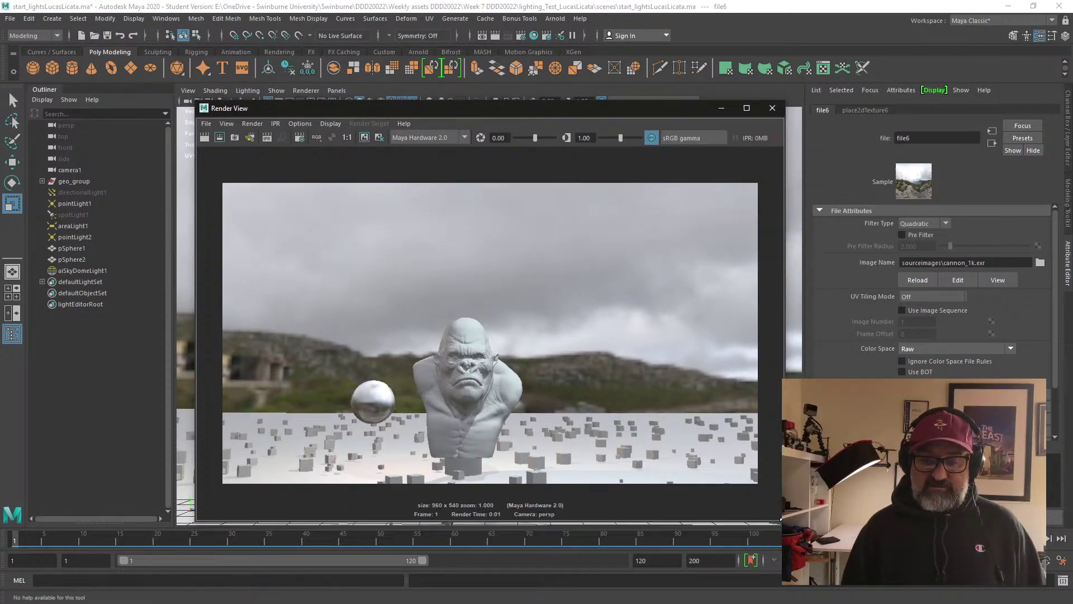
mouse_move(464, 109)
mouse_down()
mouse_move(518, 109)
mouse_move(446, 109)
mouse_up()
click(412, 139)
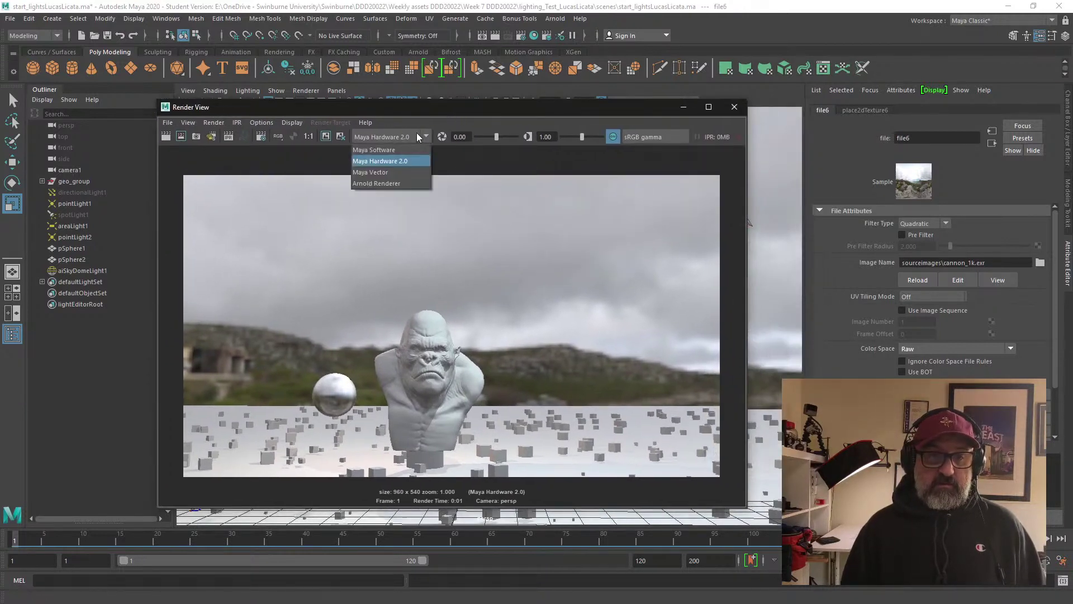
click(407, 179)
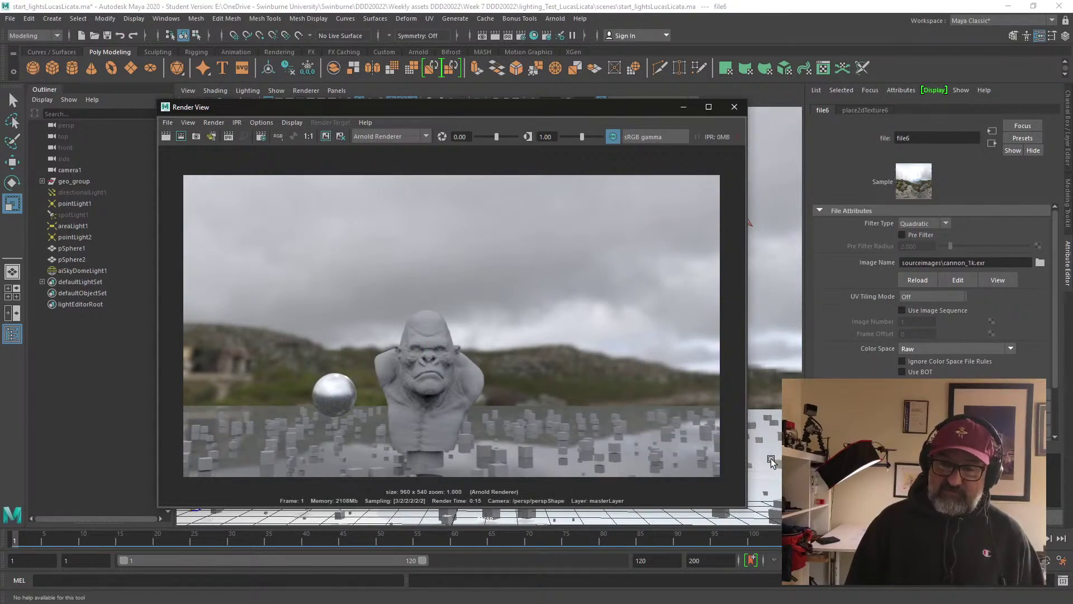
- Reposition the Render View over the viewport and zoom to inspect the Arnold render
drag(605, 112, 444, 86)
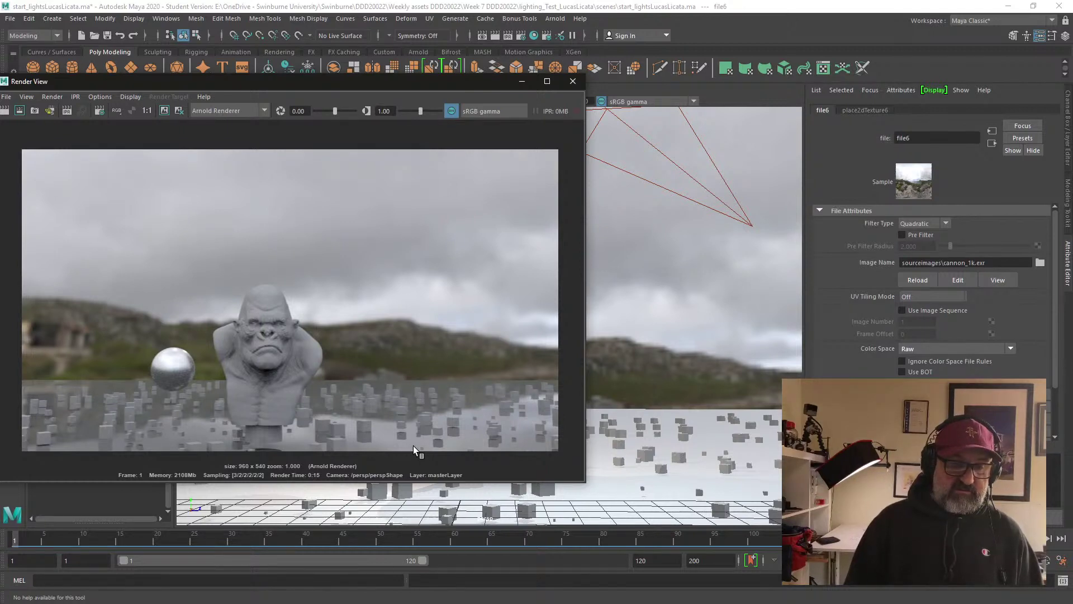
drag(481, 85, 685, 99)
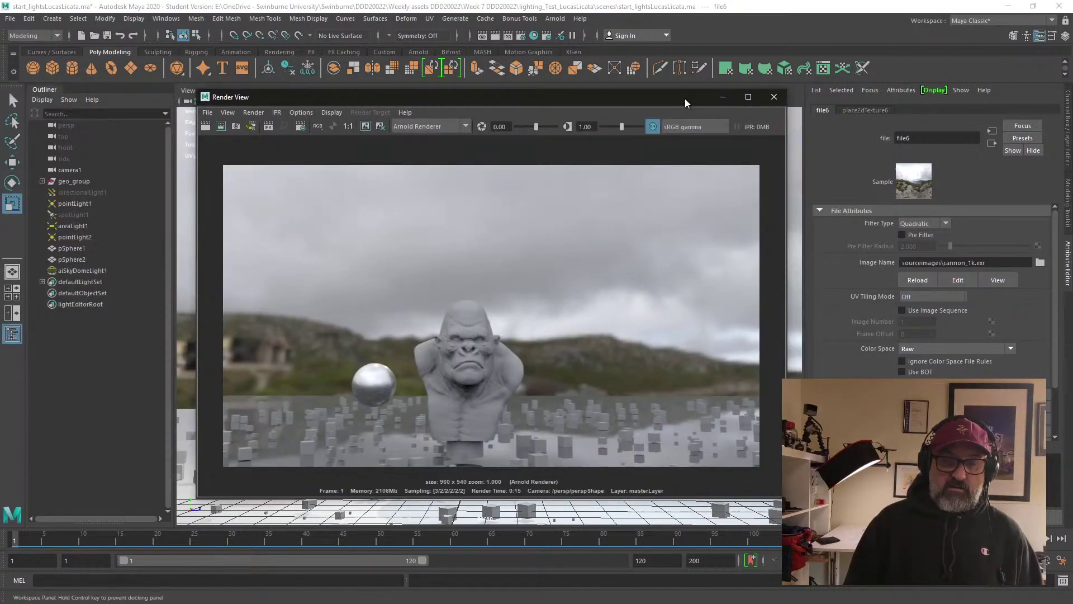
scroll(501, 404, up, 8)
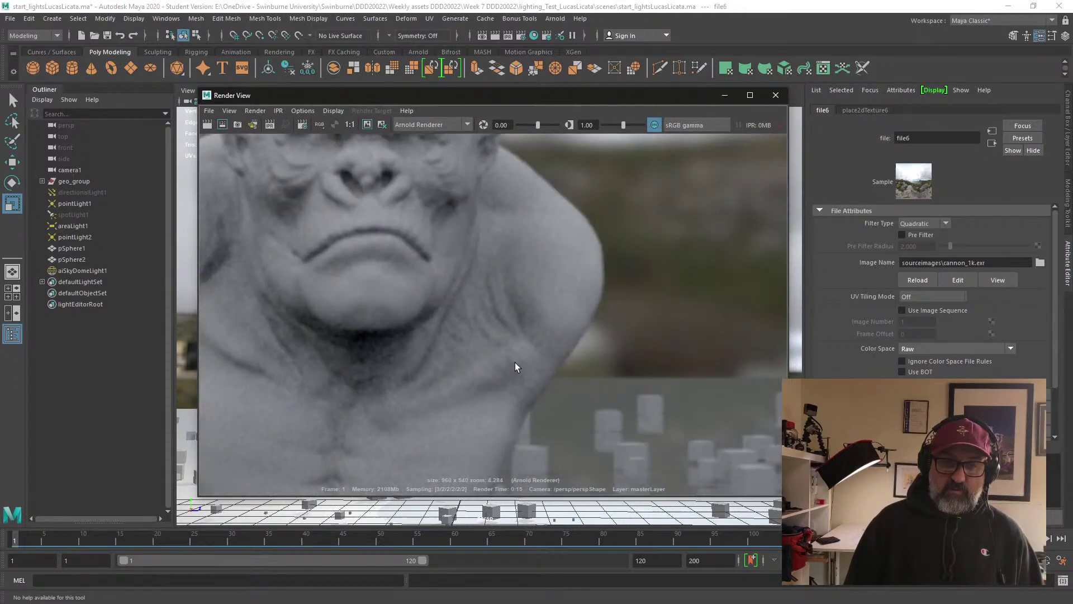
scroll(537, 402, down, 8)
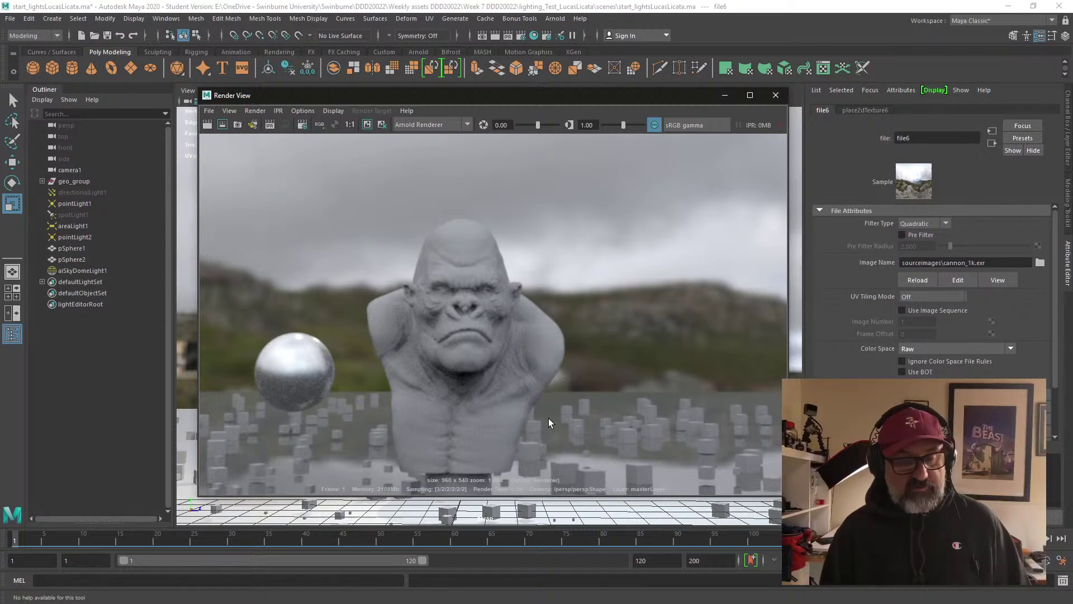
scroll(545, 417, down, 3)
scroll(632, 240, up, 4)
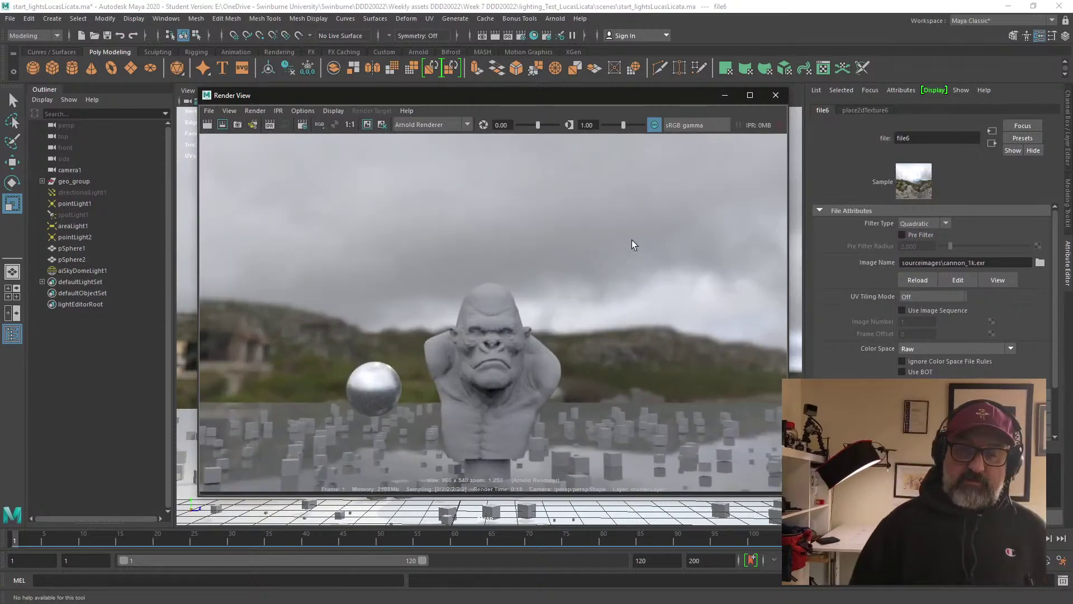
- Close the Render View, select pSphere2 and orbit lower and closer to the bust
click(774, 94)
alt+drag(503, 404, 525, 394)
click(586, 320)
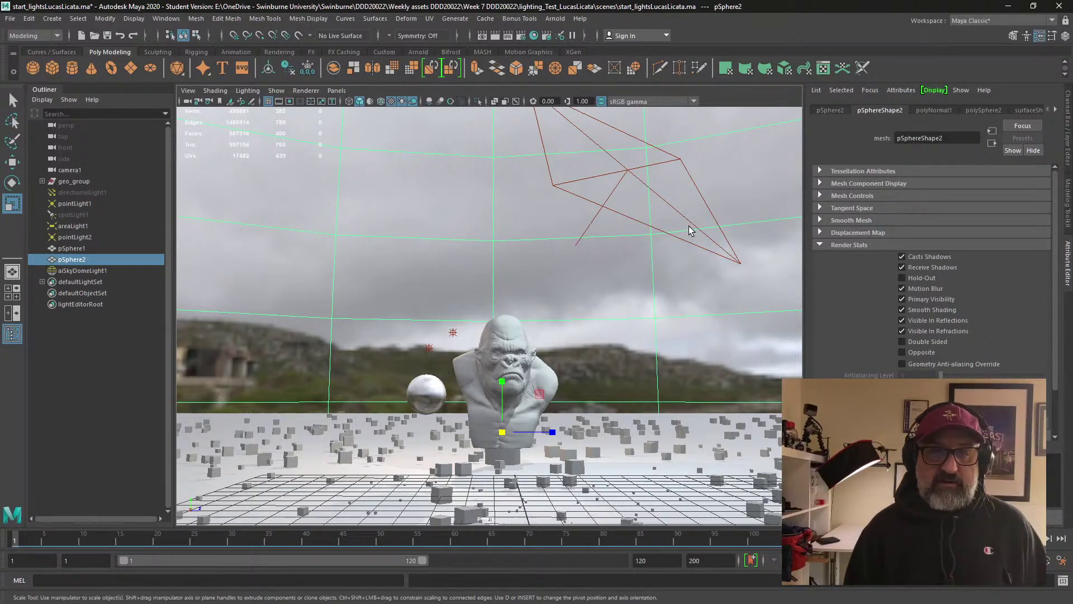
alt+drag(774, 367, 659, 305)
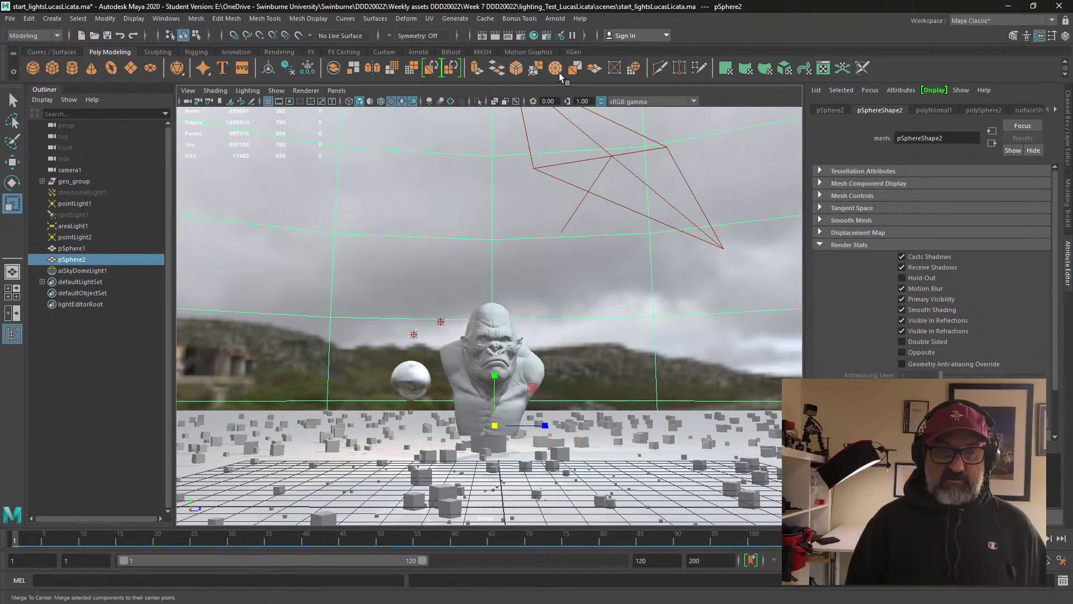
- Start an interactive render in the Arnold RenderView, enlarge it, and open the Light Editor
click(555, 19)
click(579, 49)
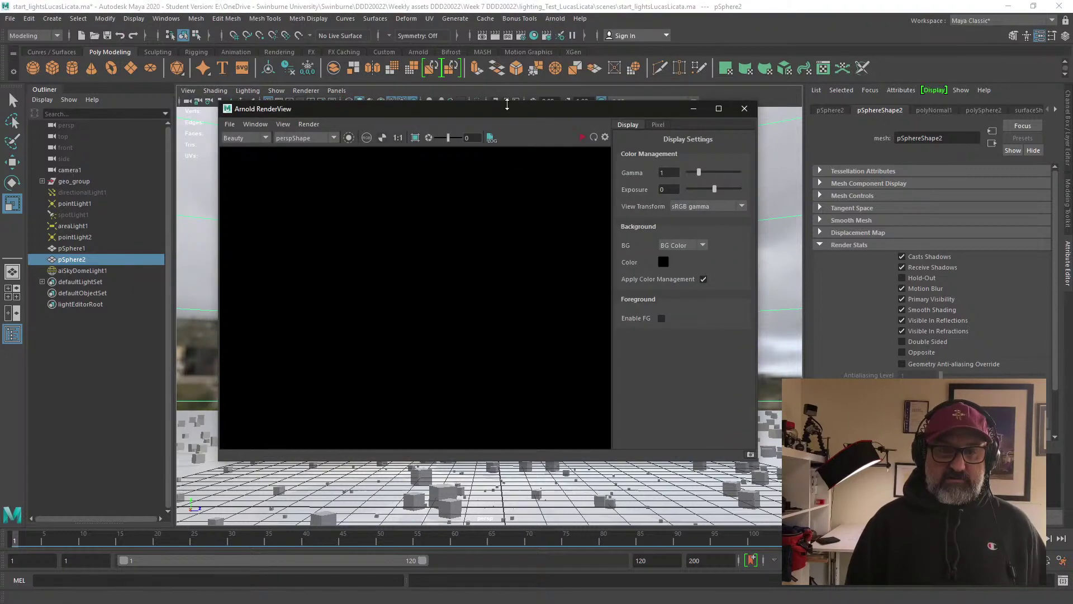
click(230, 124)
mouse_move(308, 125)
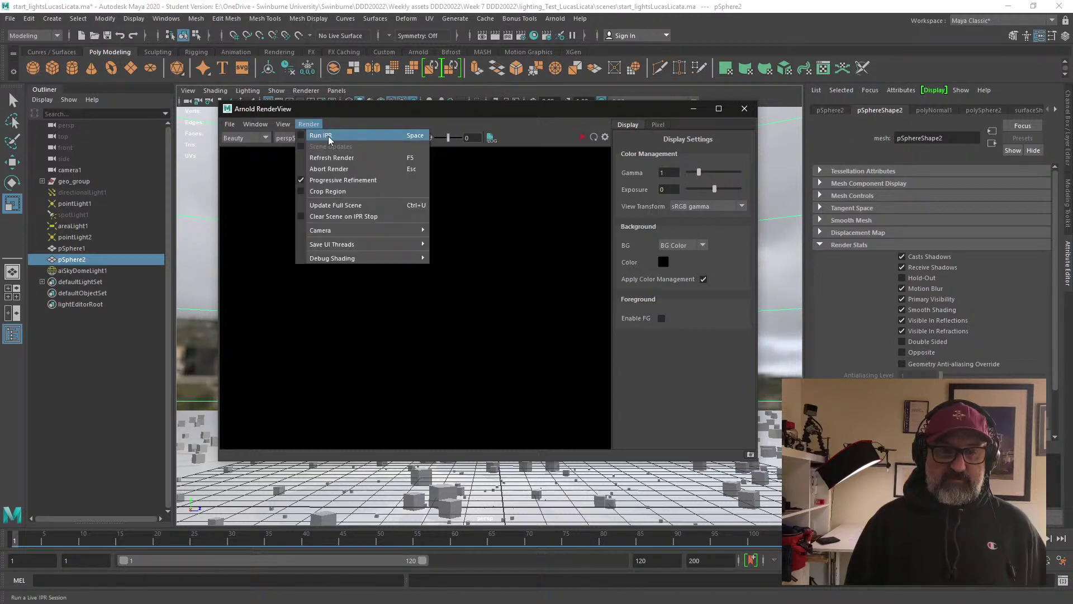
click(336, 136)
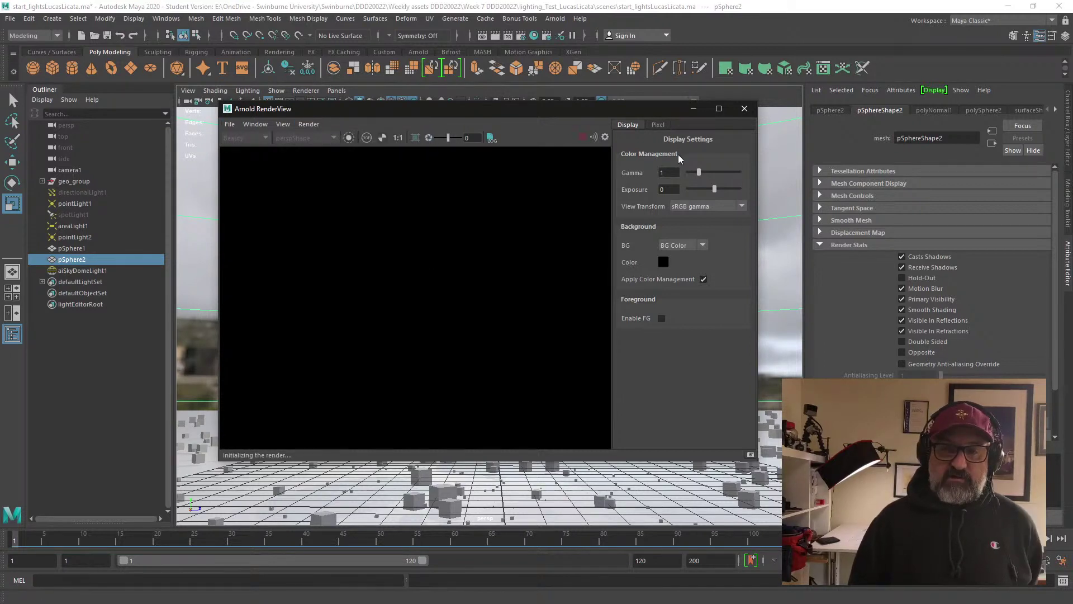
click(605, 138)
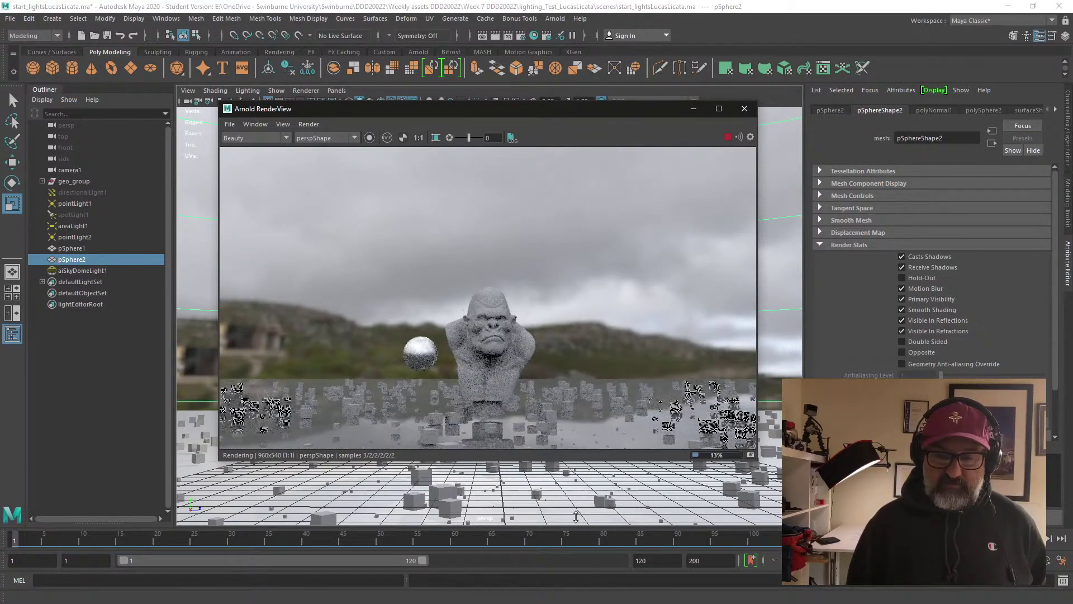
drag(576, 517, 575, 523)
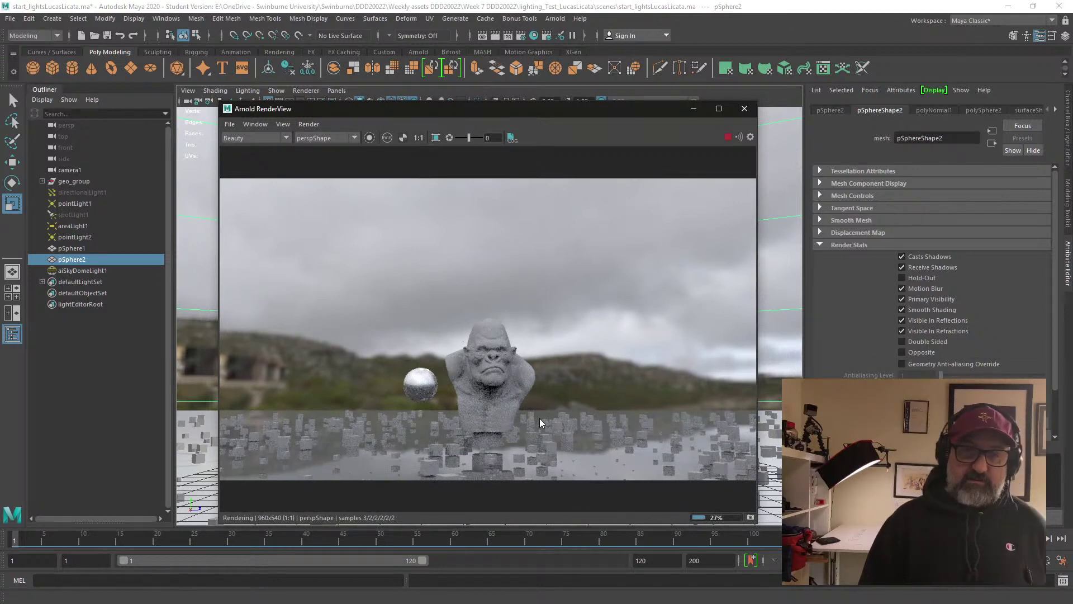
click(559, 35)
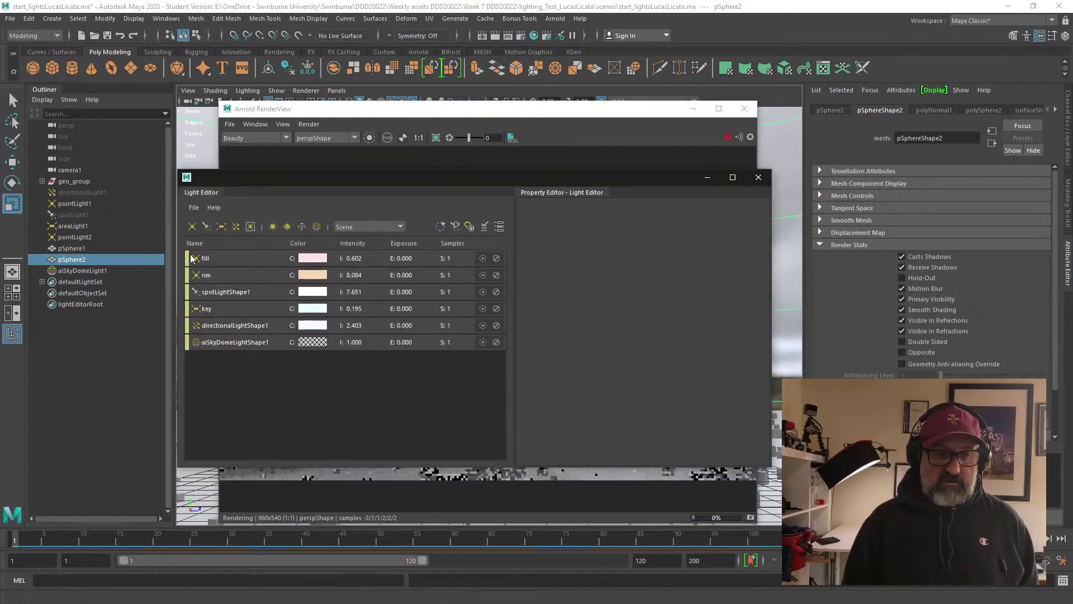
- Mute aiSkyDomeLightShape1, rearrange the windows, minimise the Light Editor and select pSphere1
click(496, 342)
drag(632, 181, 629, 180)
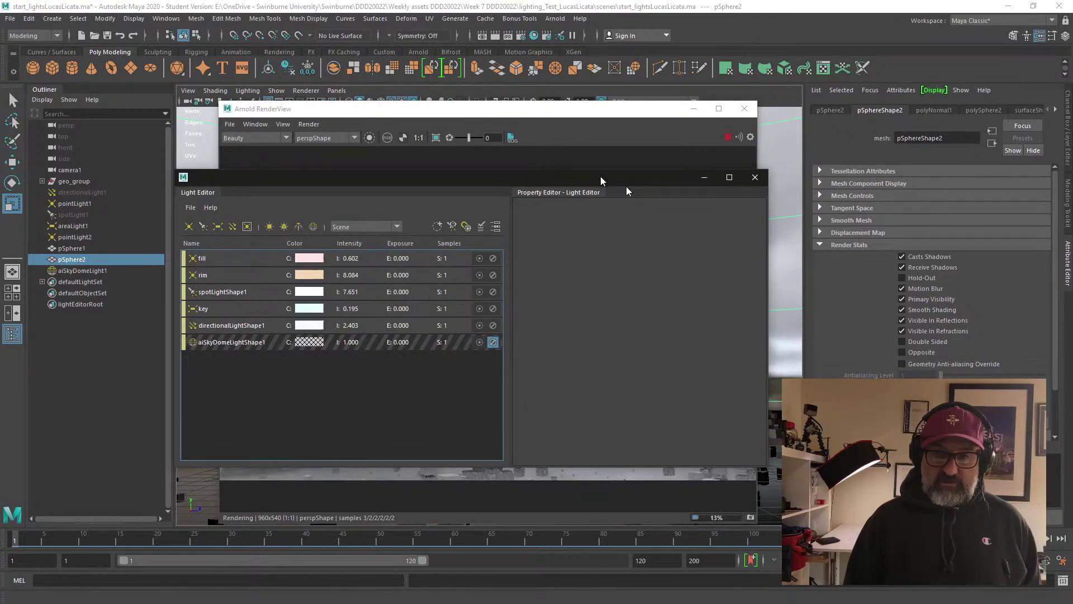
click(703, 179)
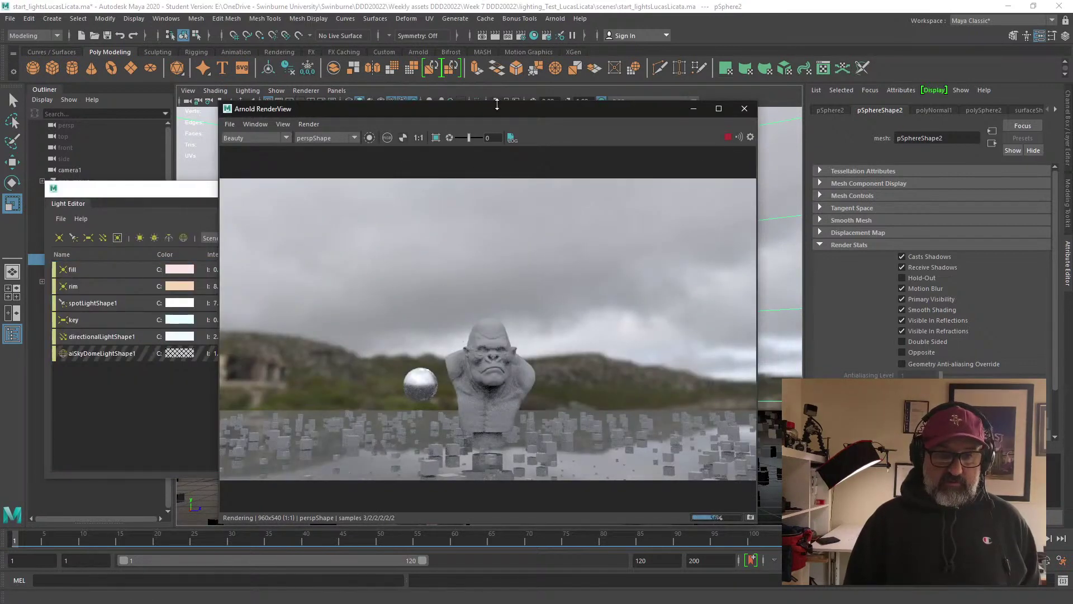
drag(557, 113, 554, 118)
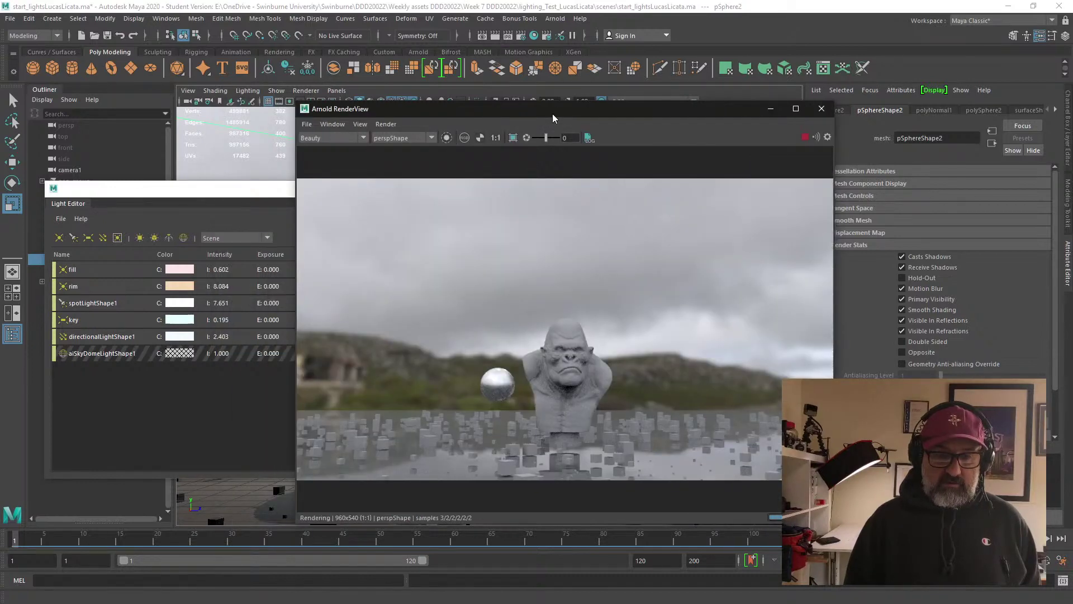
click(235, 197)
click(579, 190)
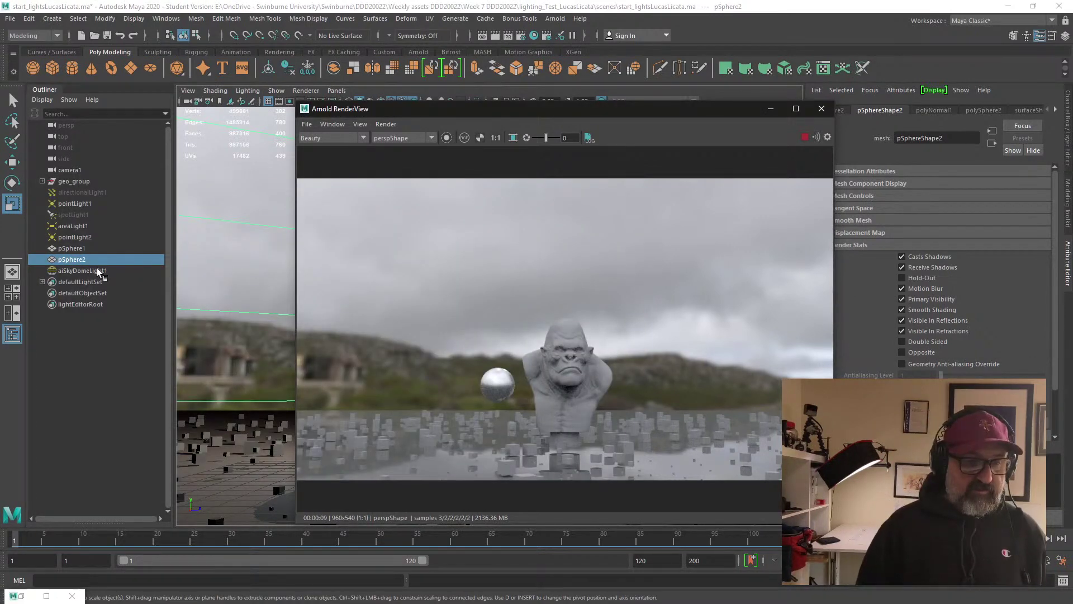
click(84, 249)
- Hide pSphere2 with Ctrl+H, raise the RenderView exposure to 1.36, then undo the hide
click(95, 258)
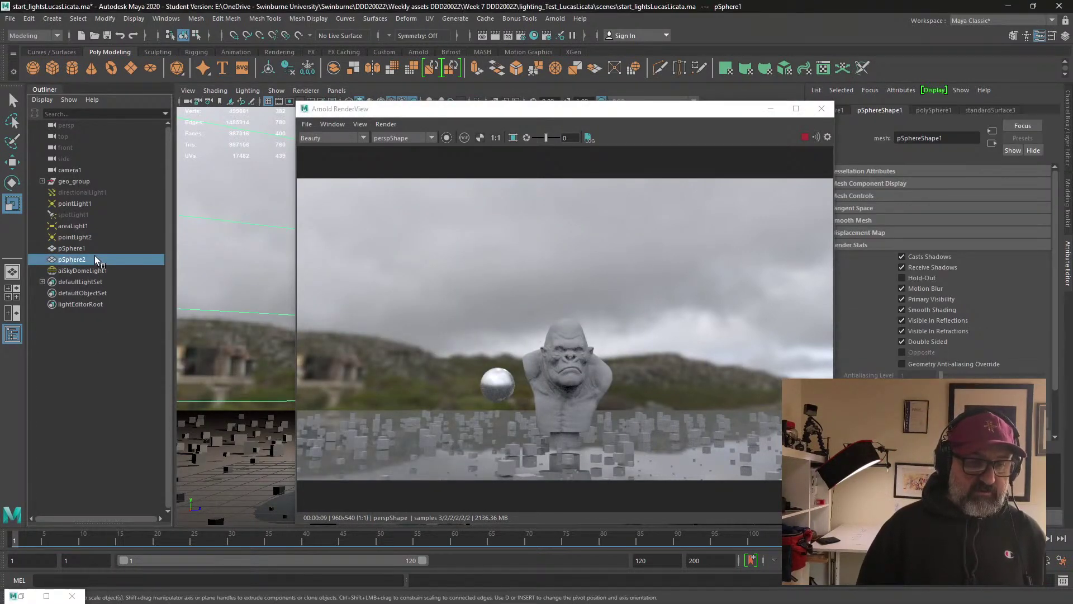
key(ctrl+h)
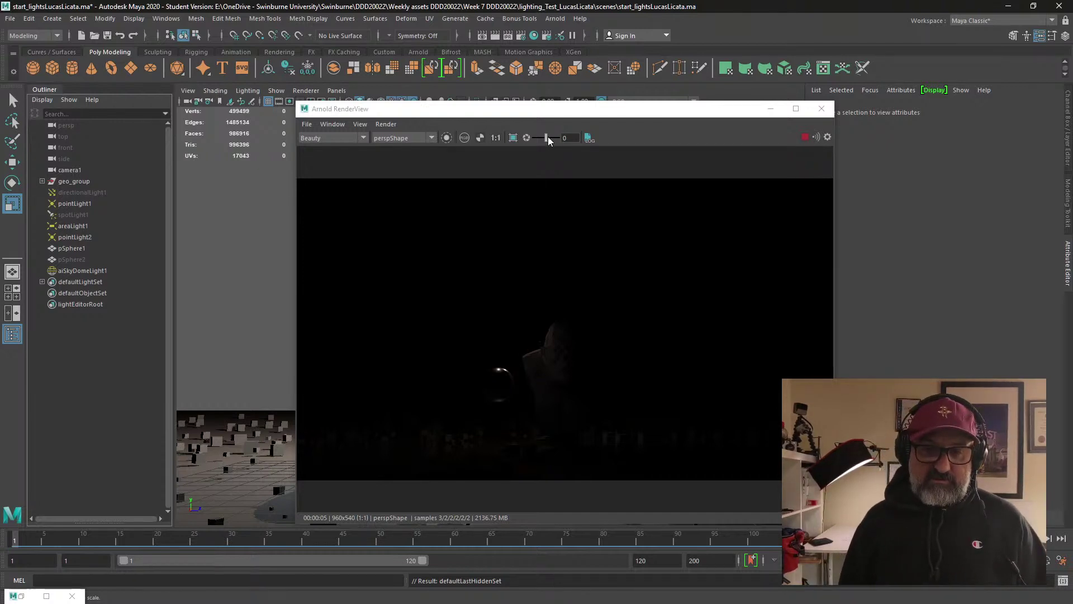
drag(548, 137, 551, 138)
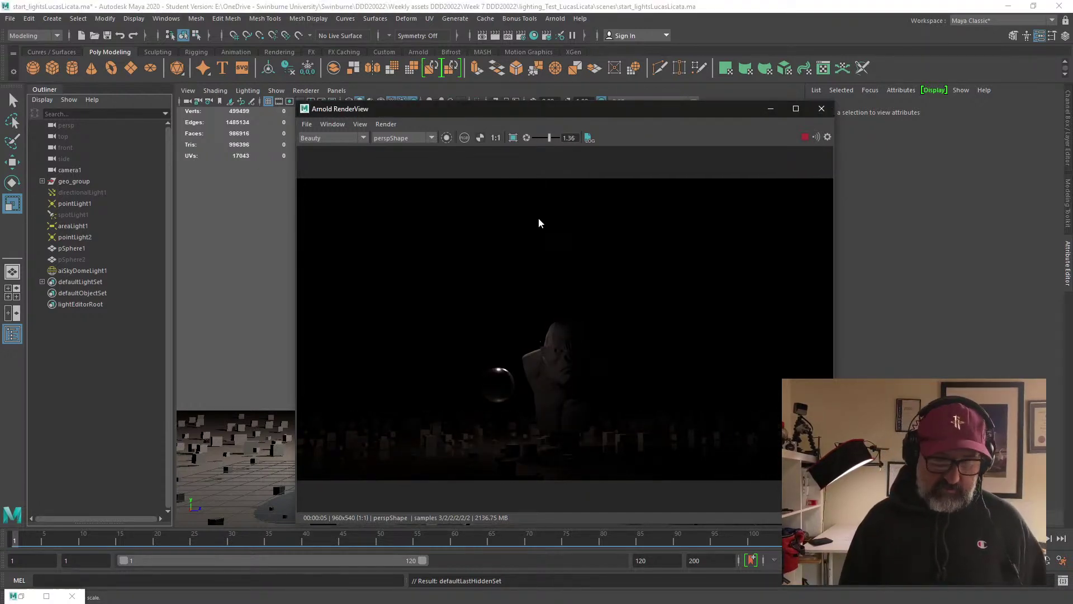
key(ctrl+z)
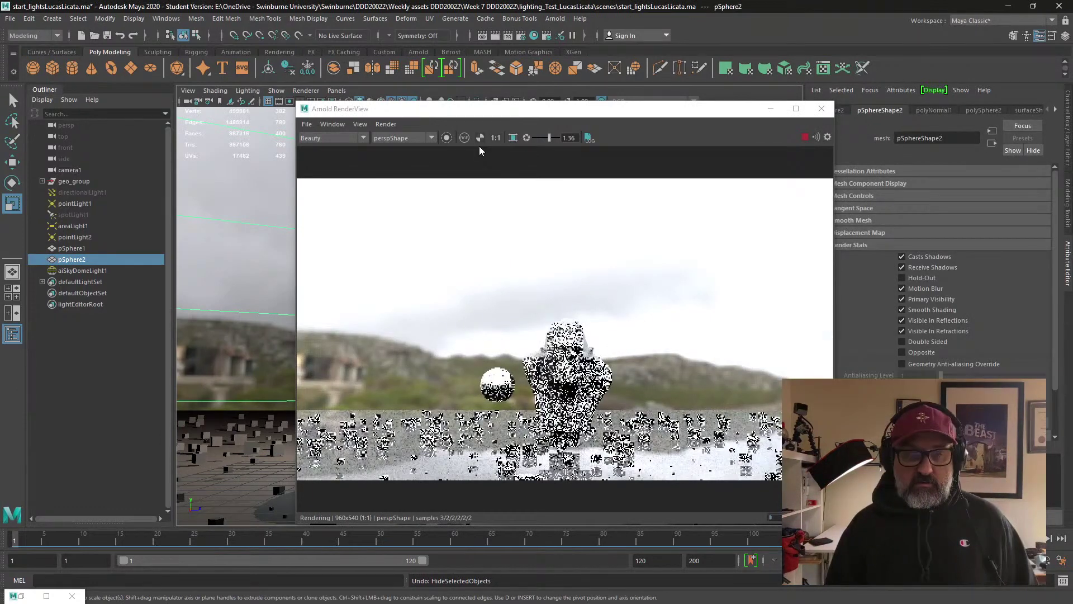
- Reselect pSphere2 and hide it again, moving the RenderView further left
click(96, 271)
click(93, 259)
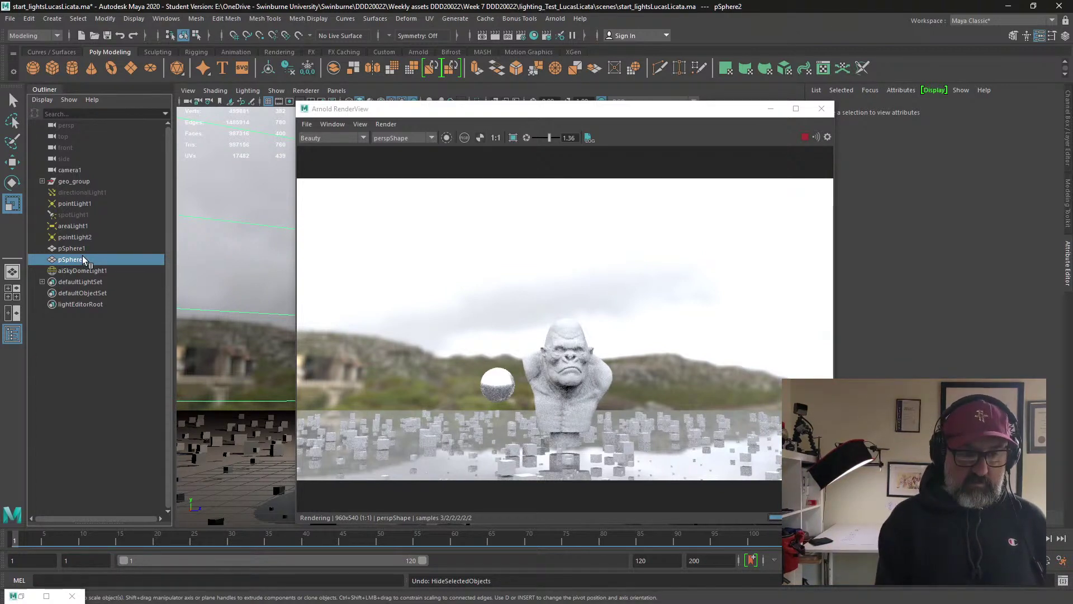
key(ctrl+h)
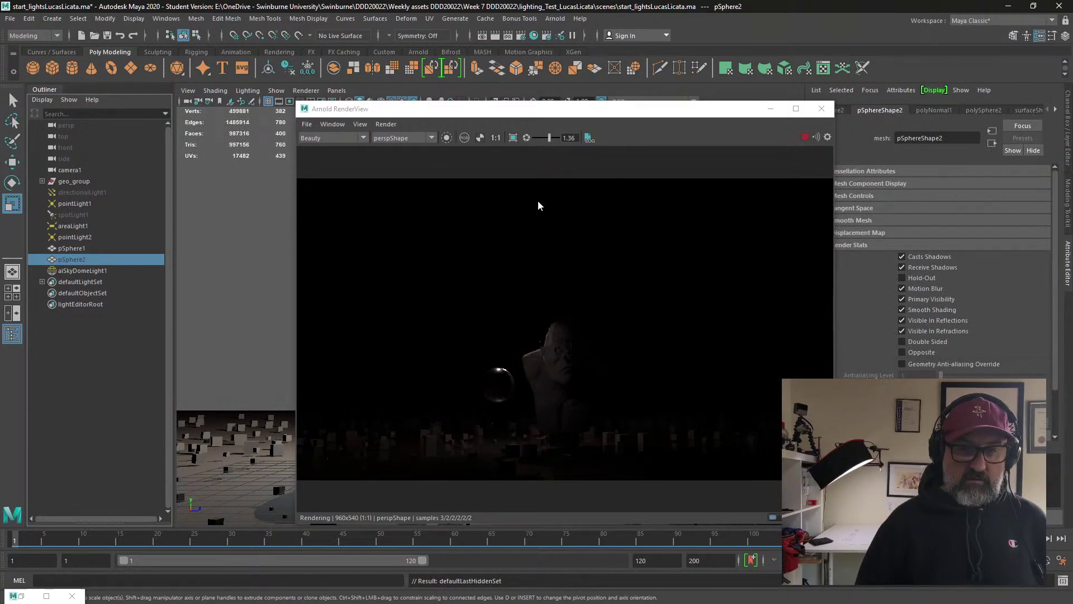
drag(544, 110, 515, 112)
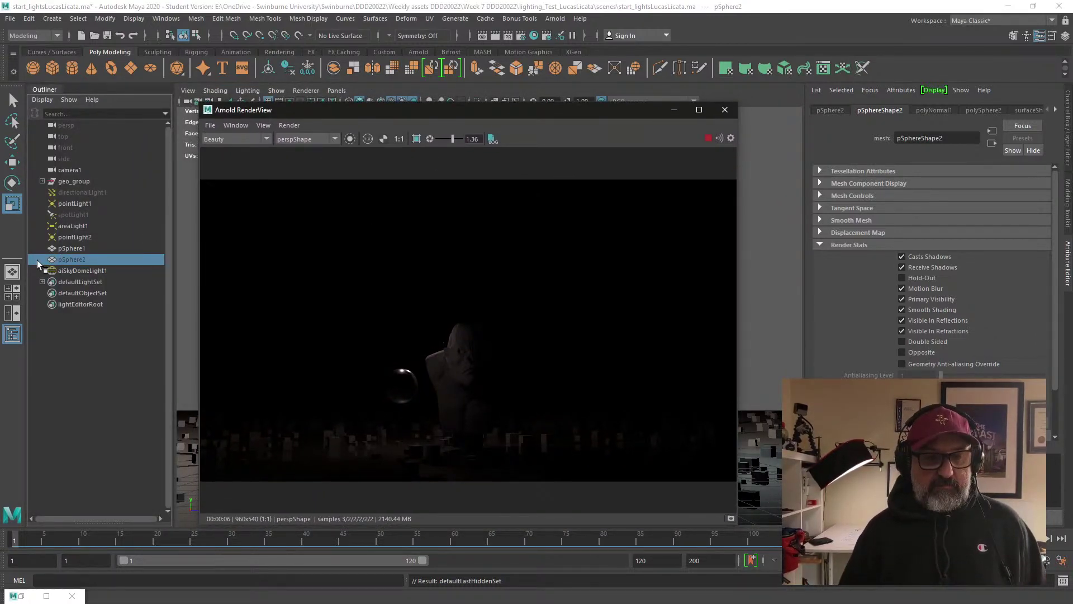
- Select areaLight1, enable Normalize and set its Intensity to 8.253, moving the RenderView aside
click(96, 227)
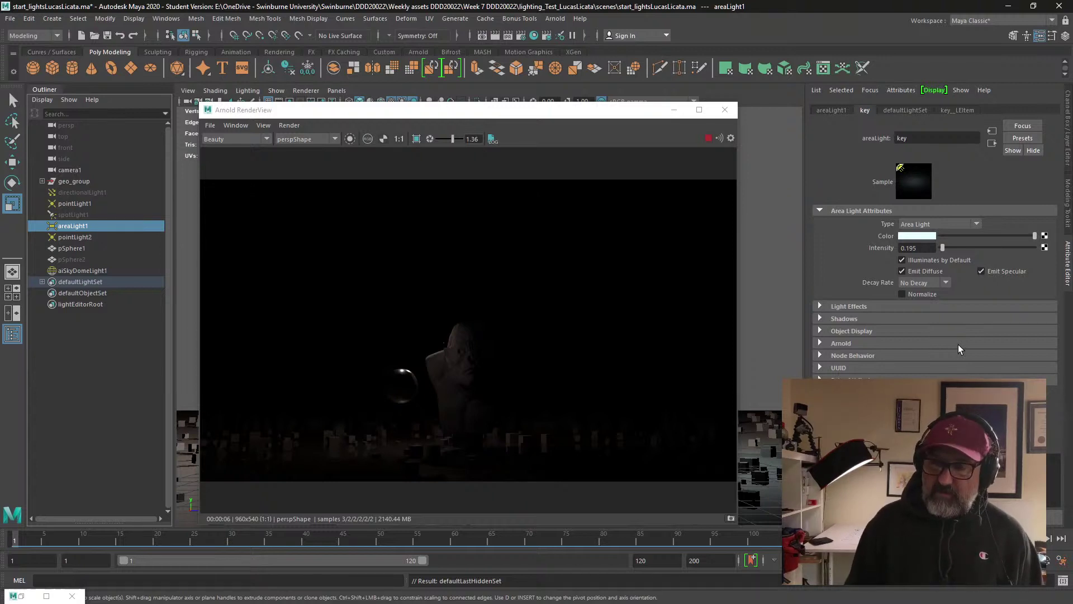
click(902, 293)
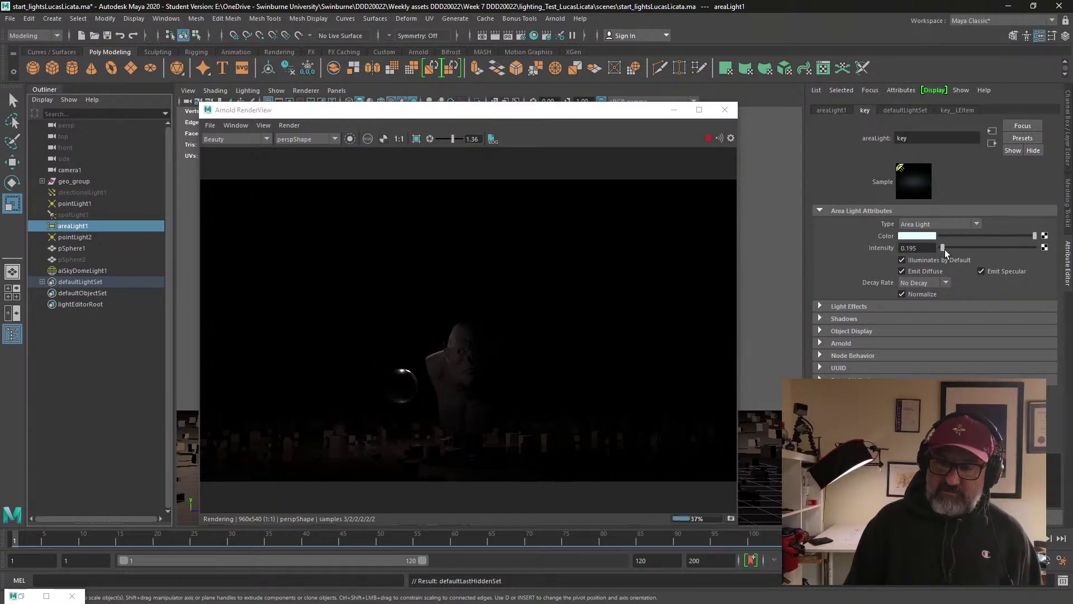
drag(944, 247, 1016, 247)
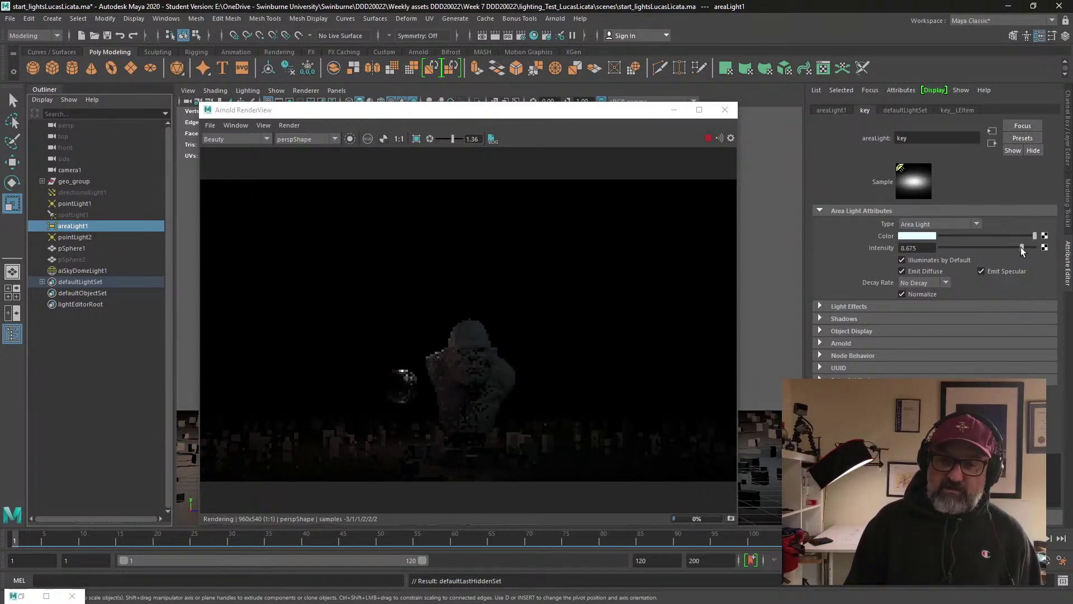
drag(1022, 247, 1018, 248)
drag(636, 109, 355, 139)
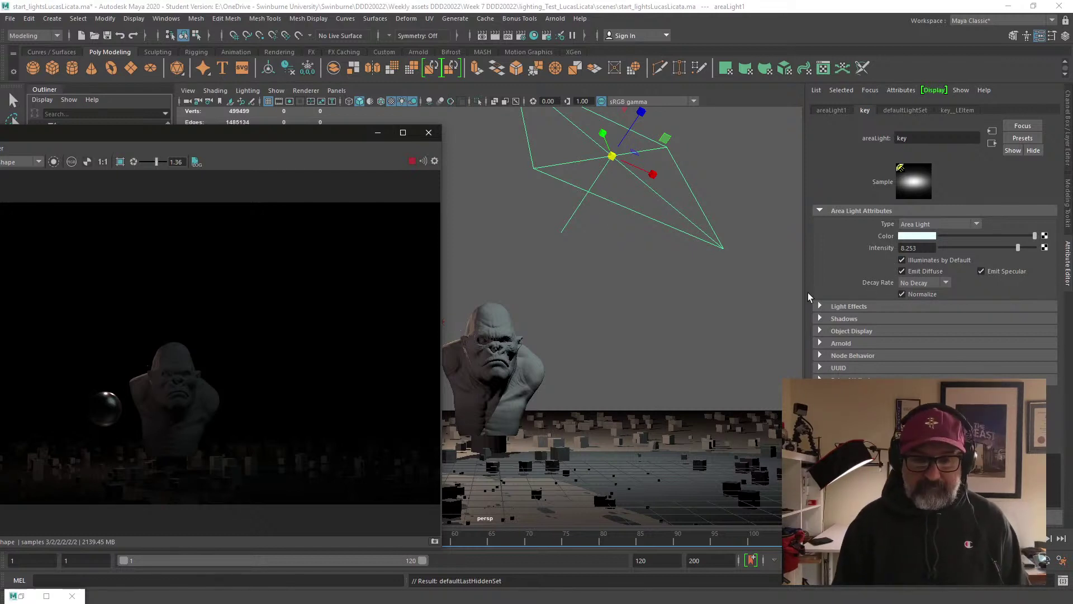
- Set the key light's Intensity to 1 and turn Normalize off, moving the RenderView left
click(917, 248)
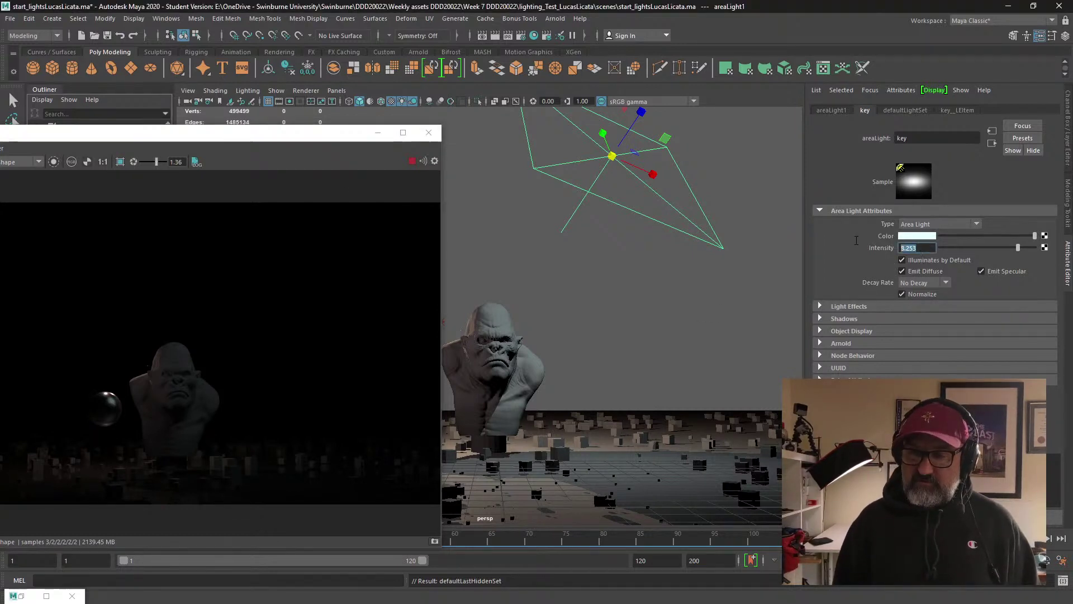
text(1)
key(Return)
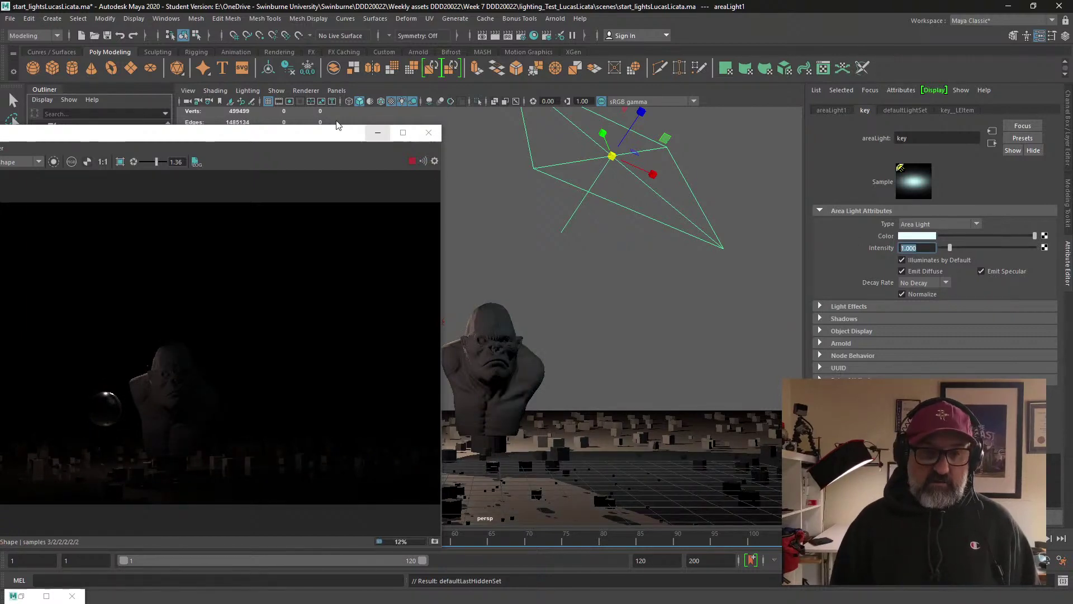
click(327, 140)
drag(327, 141, 427, 112)
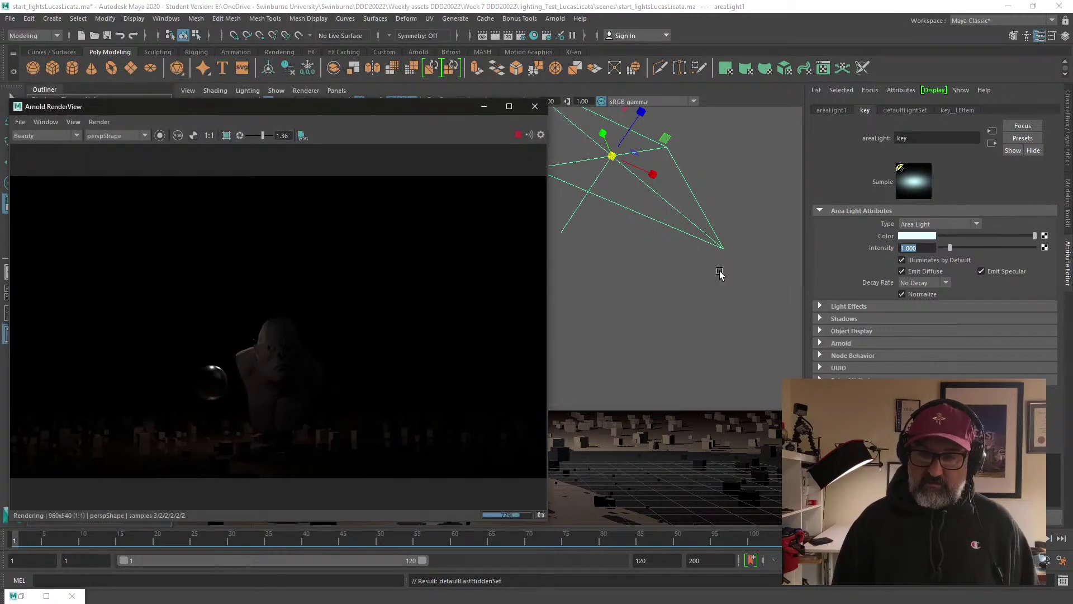
click(903, 294)
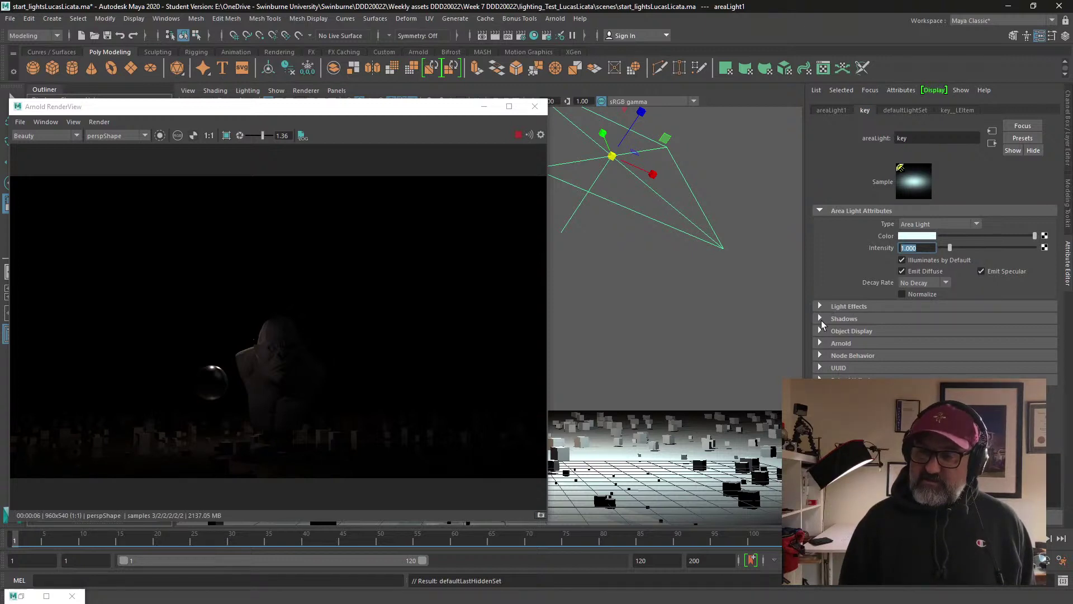
- Raise the key area light's Arnold exposure to 13, then drag it back to 8.053
click(821, 342)
scroll(836, 352, down, 3)
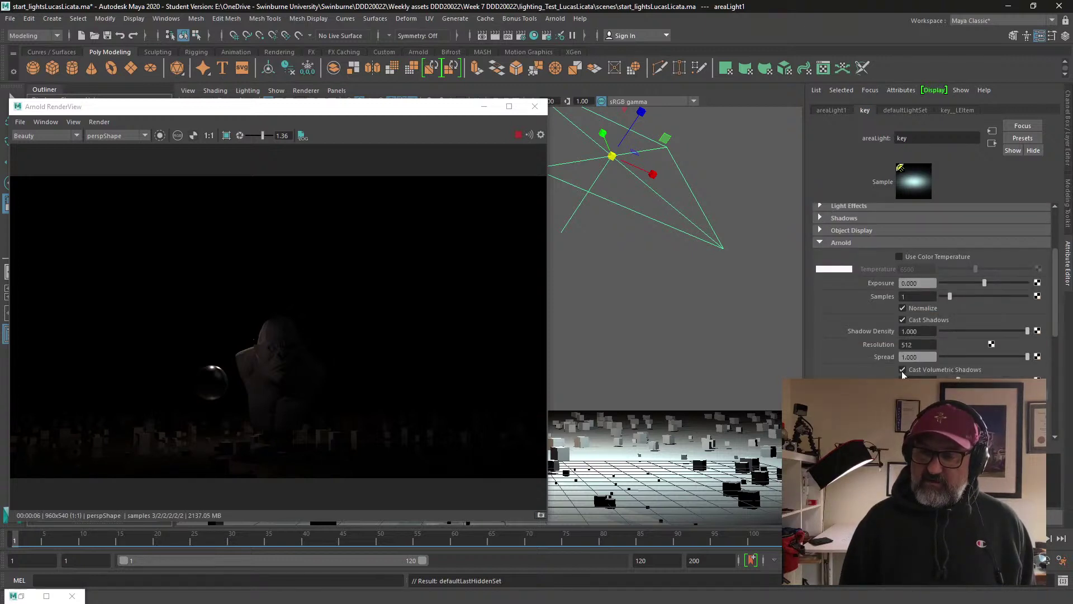
double_click(917, 283)
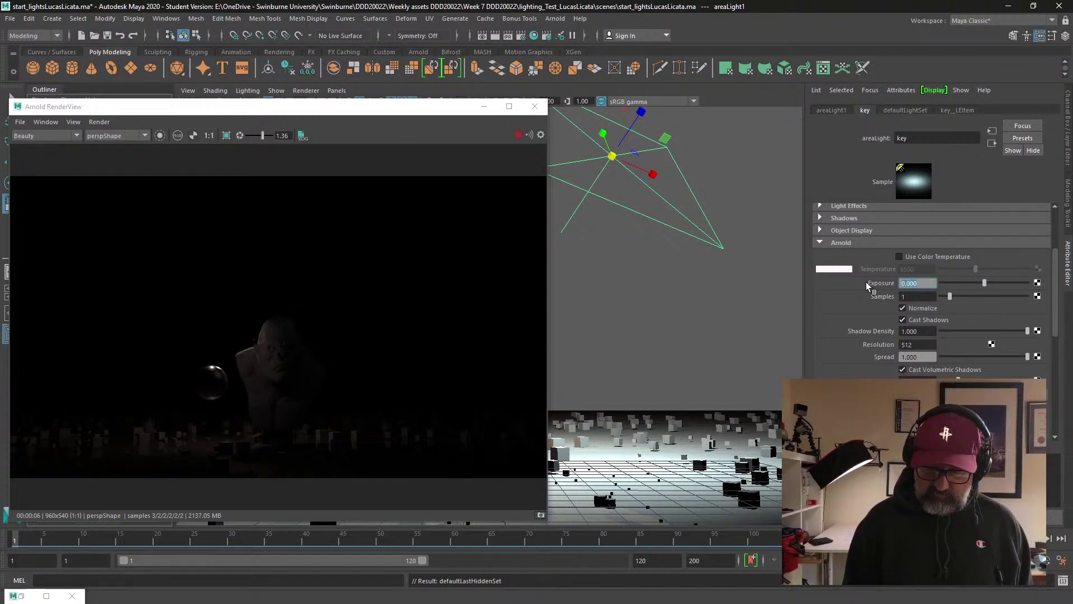
text(13)
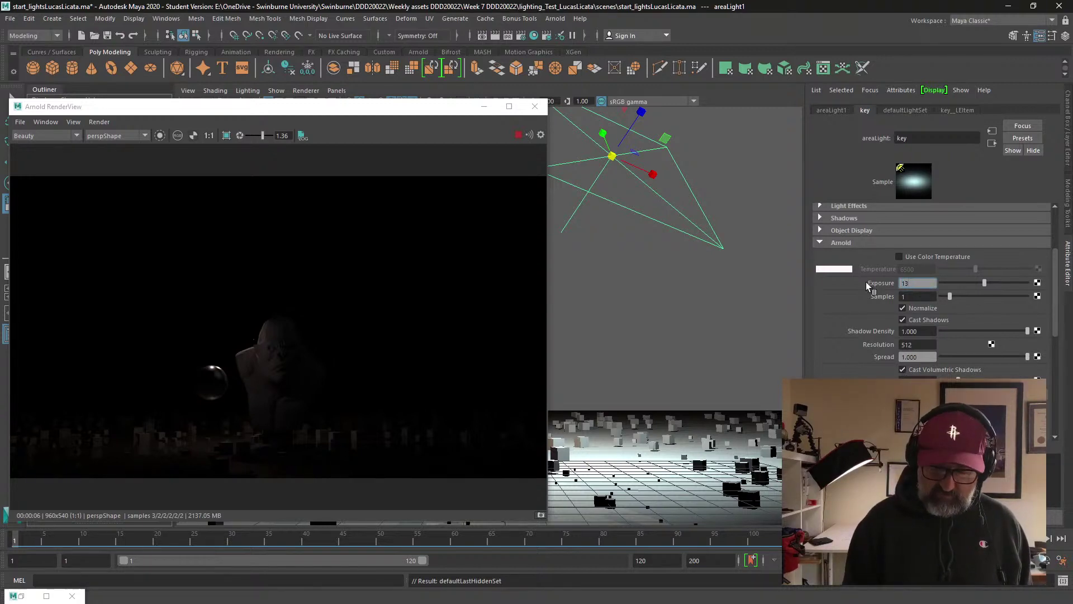
key(Return)
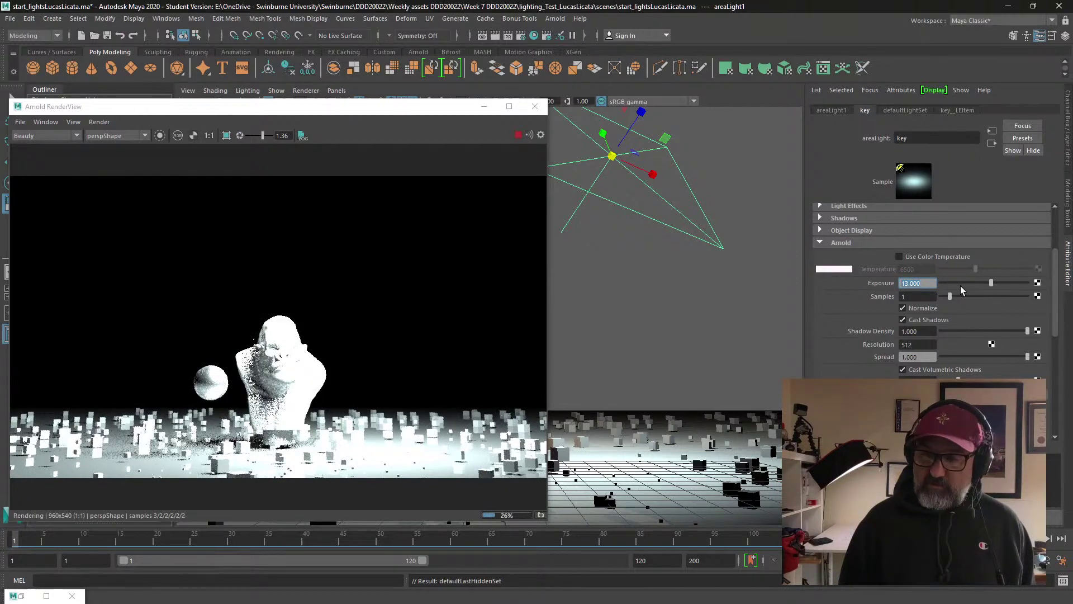
drag(991, 282, 971, 284)
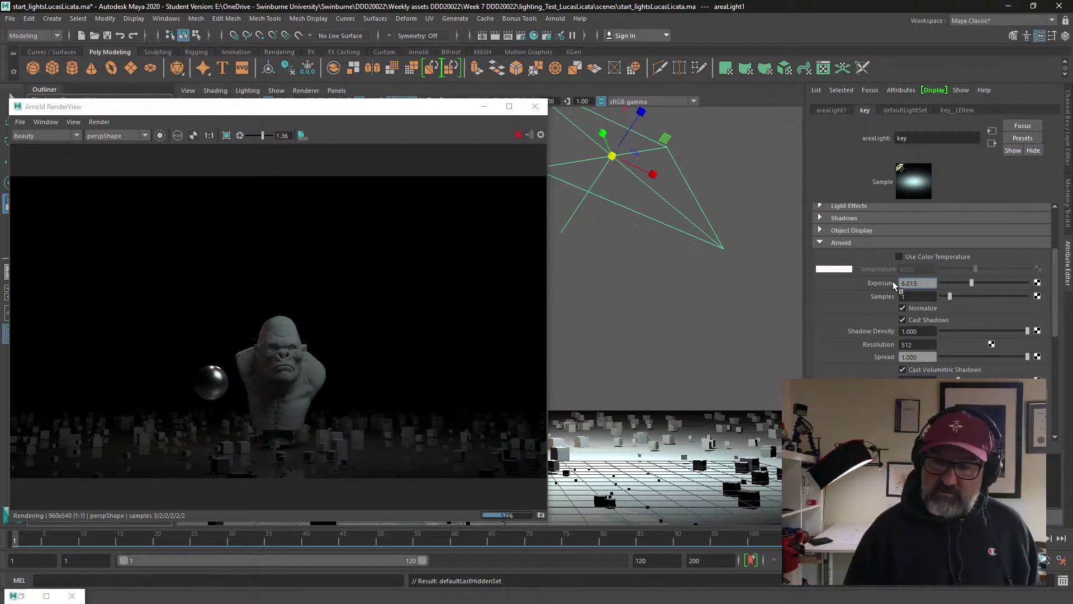
drag(970, 287, 978, 284)
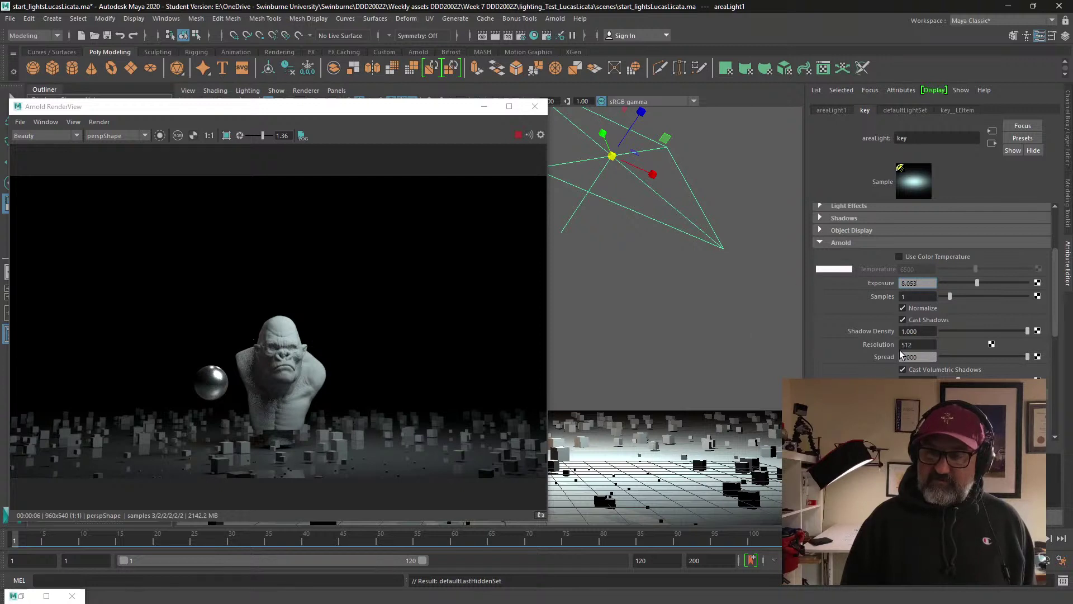
- Switch the key light to a cooler colour temperature of 11566 and move the render window lower
click(900, 257)
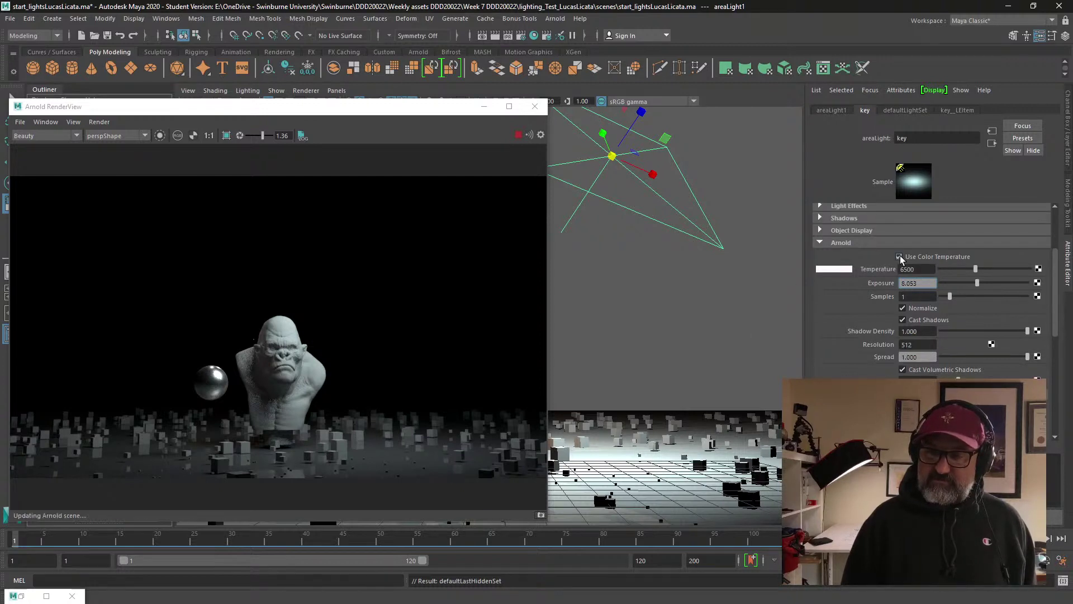
drag(978, 269, 1008, 272)
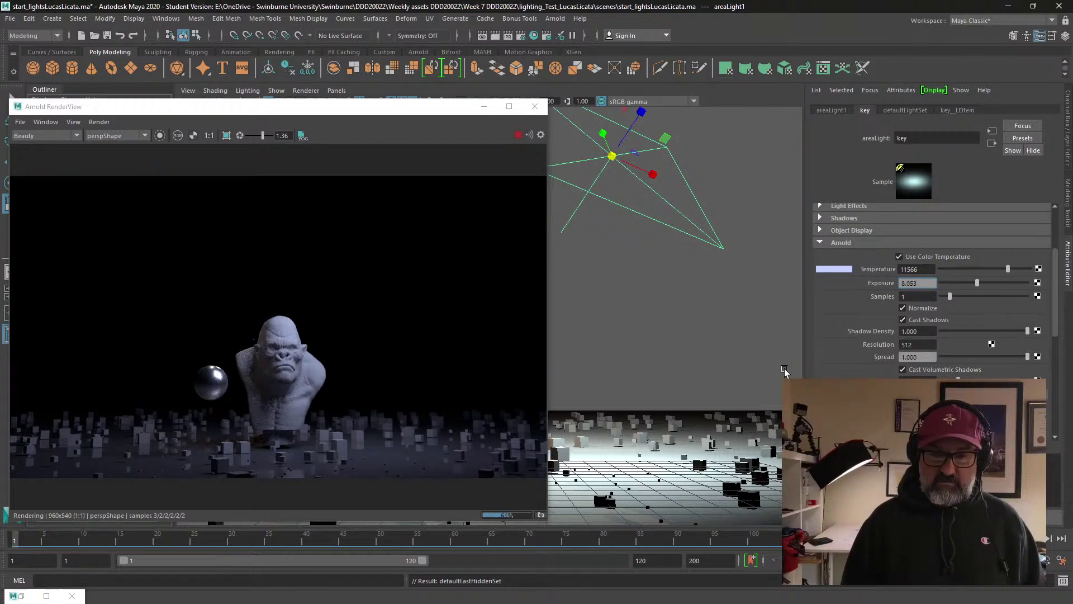
scroll(892, 340, down, 3)
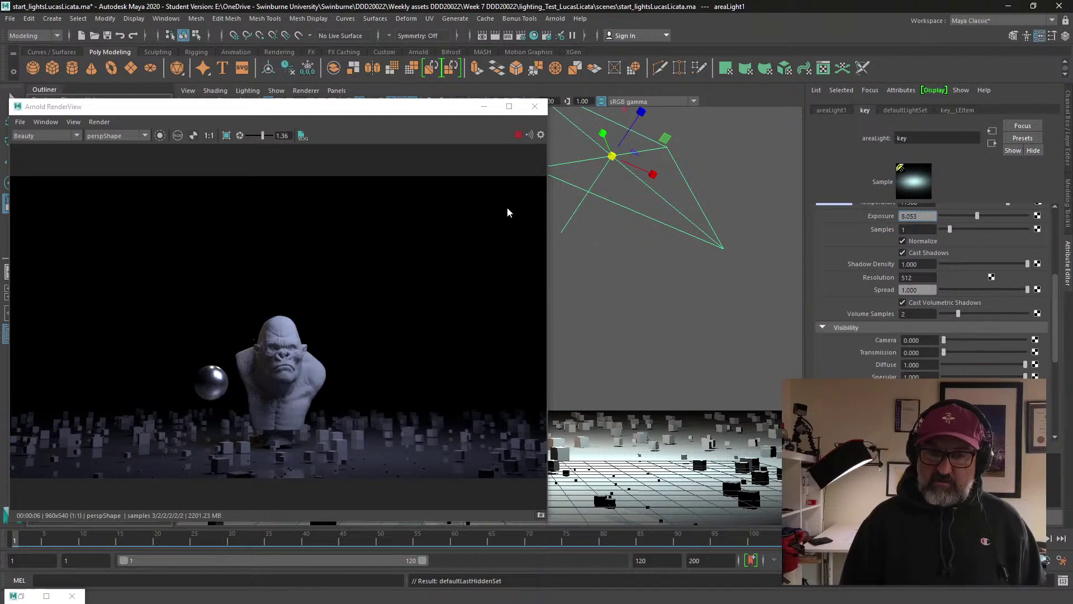
drag(388, 111, 391, 176)
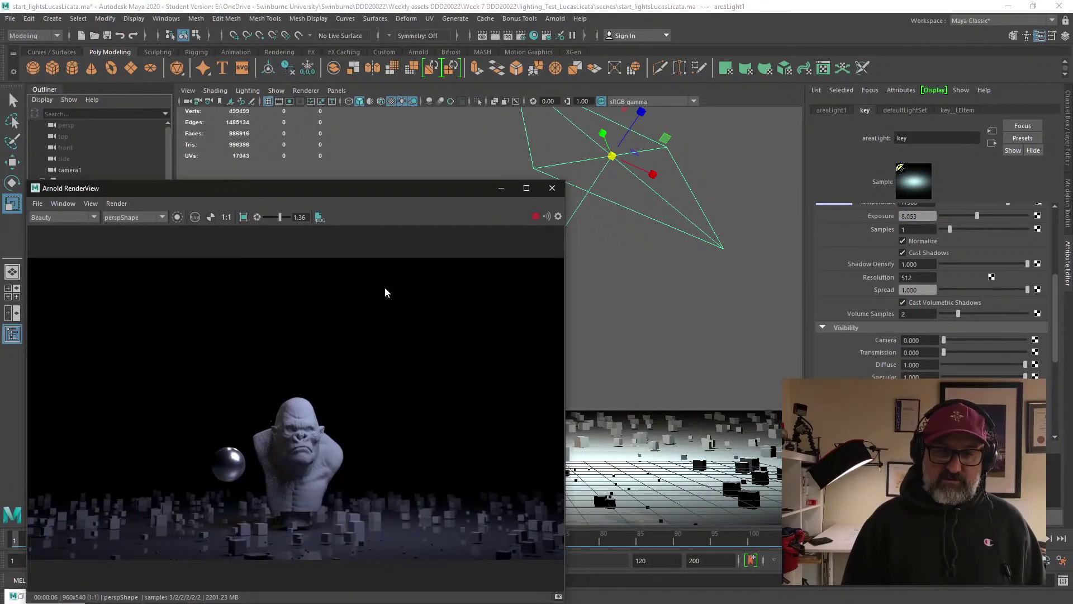
drag(503, 188, 497, 232)
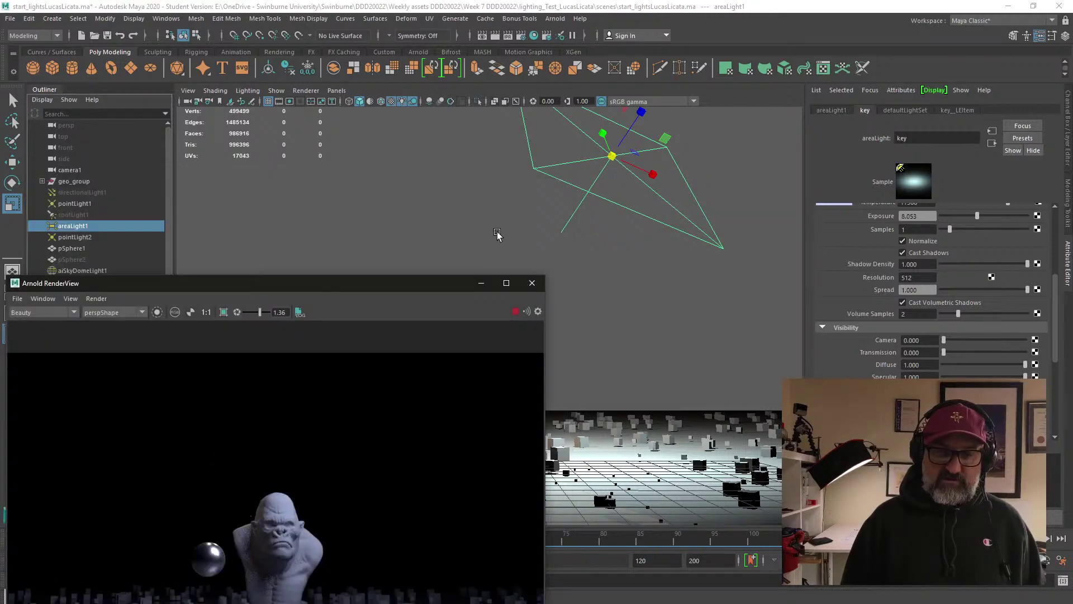
- Select the rim point light pointLight2 and expand its Arnold settings beside the render window
click(481, 283)
click(442, 323)
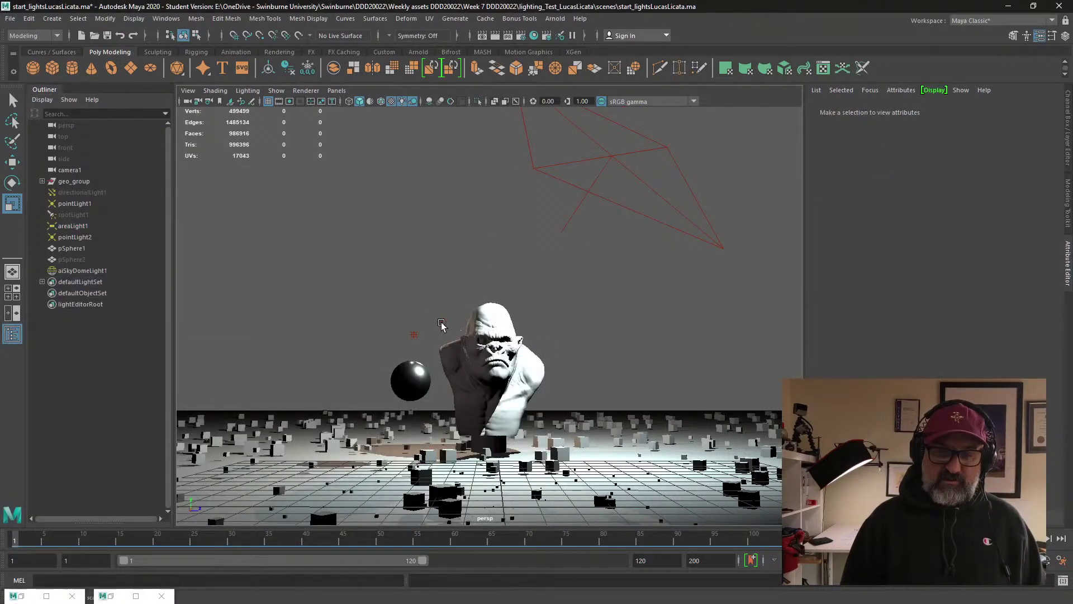
click(442, 323)
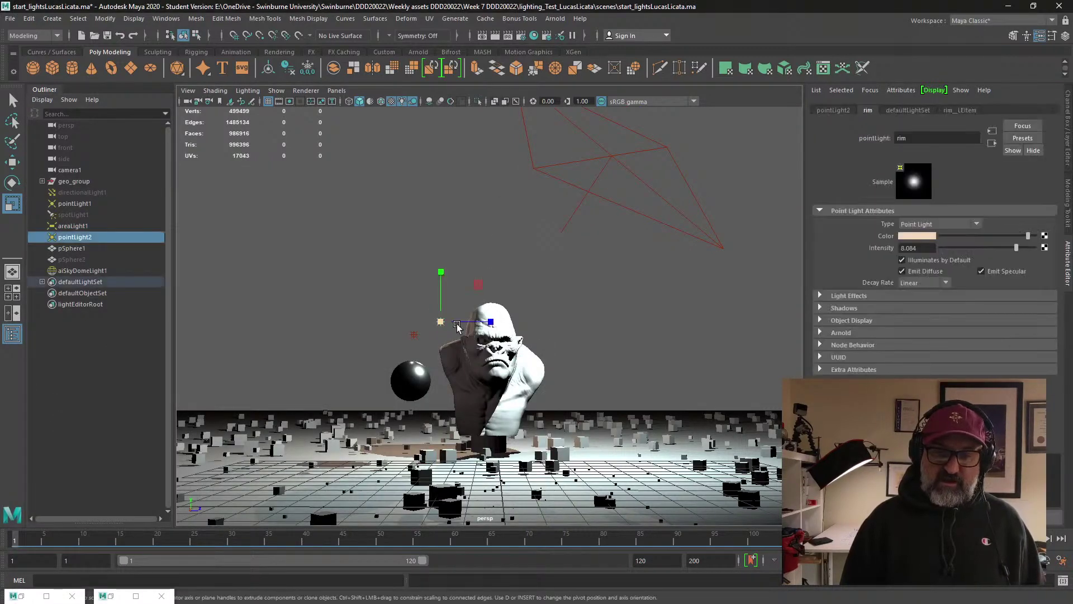
click(819, 334)
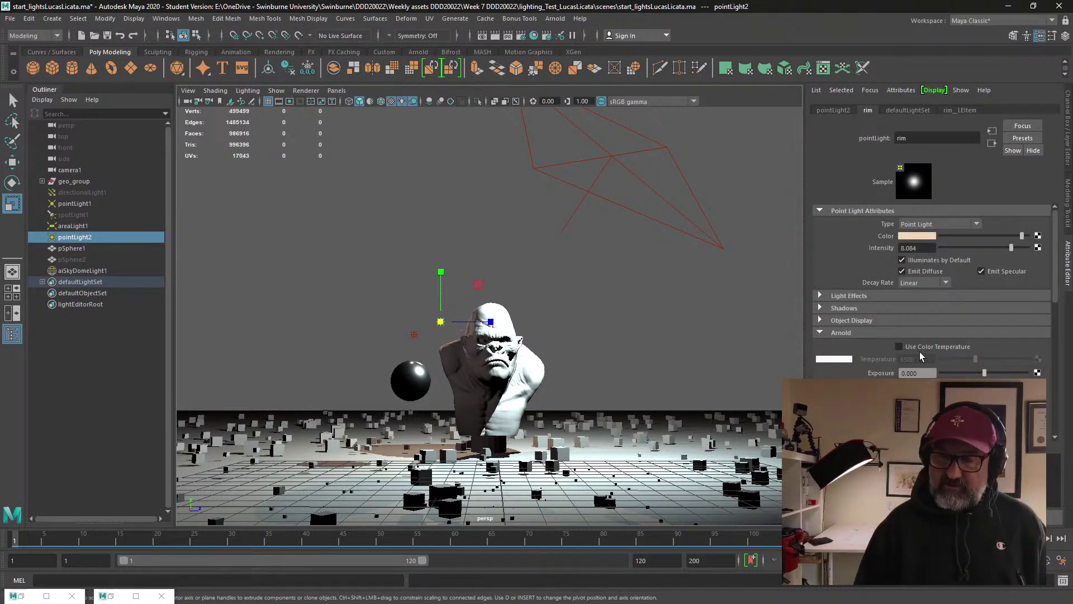
click(916, 372)
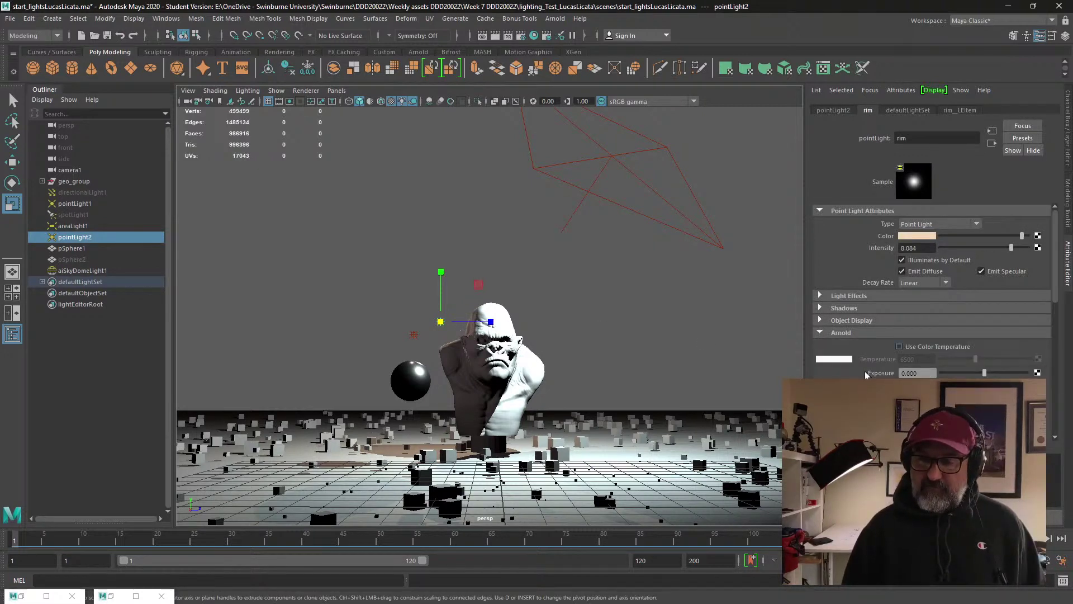
click(106, 595)
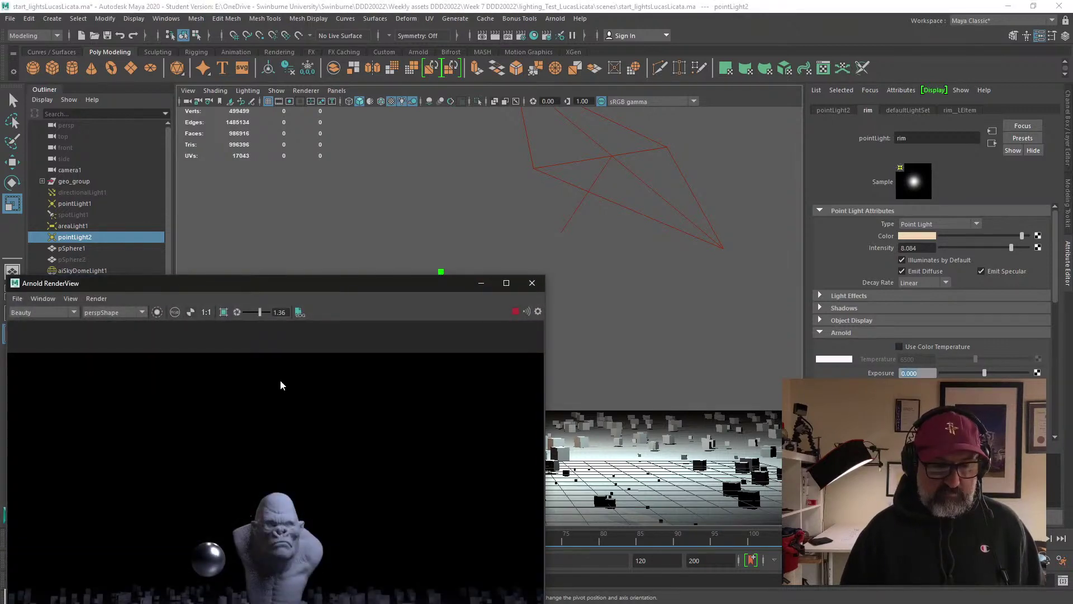
drag(343, 286, 355, 108)
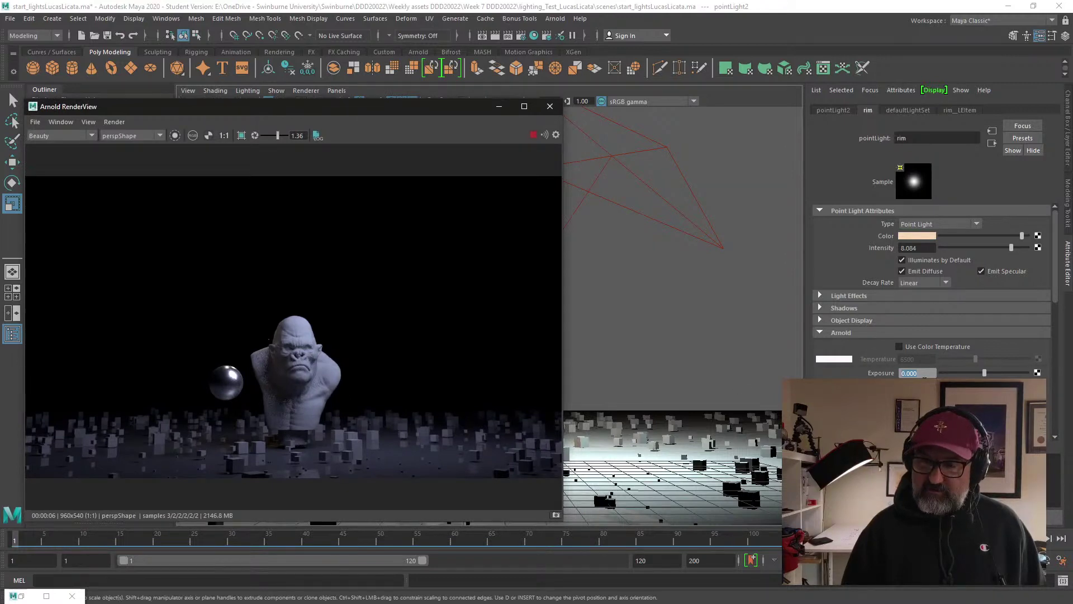
- Set the rim light's Arnold exposure to 16, then lower it to 1.816
click(917, 373)
text(16)
key(Return)
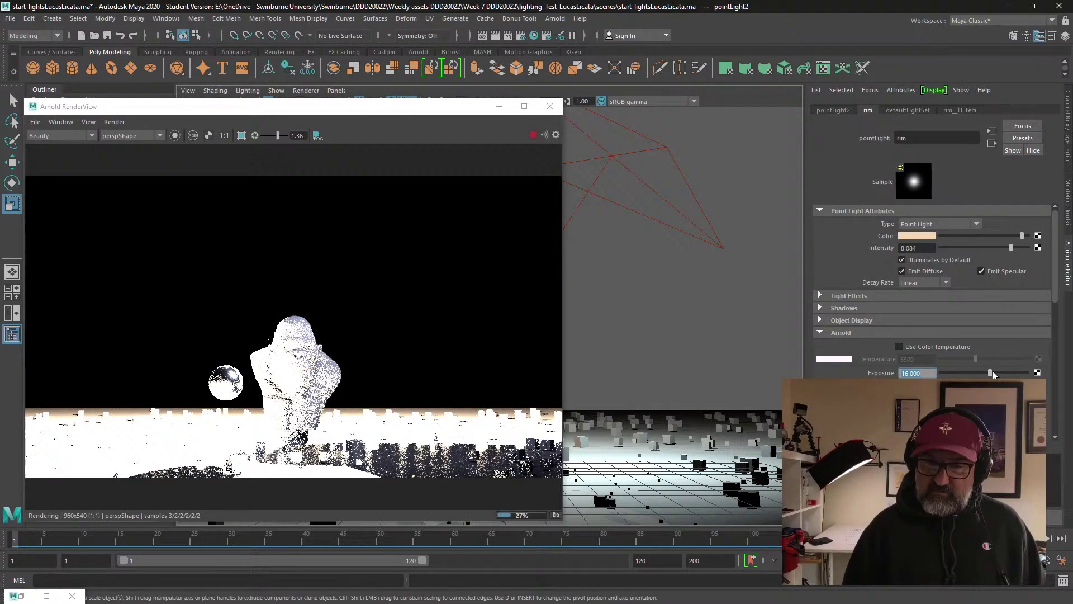
drag(990, 372, 966, 370)
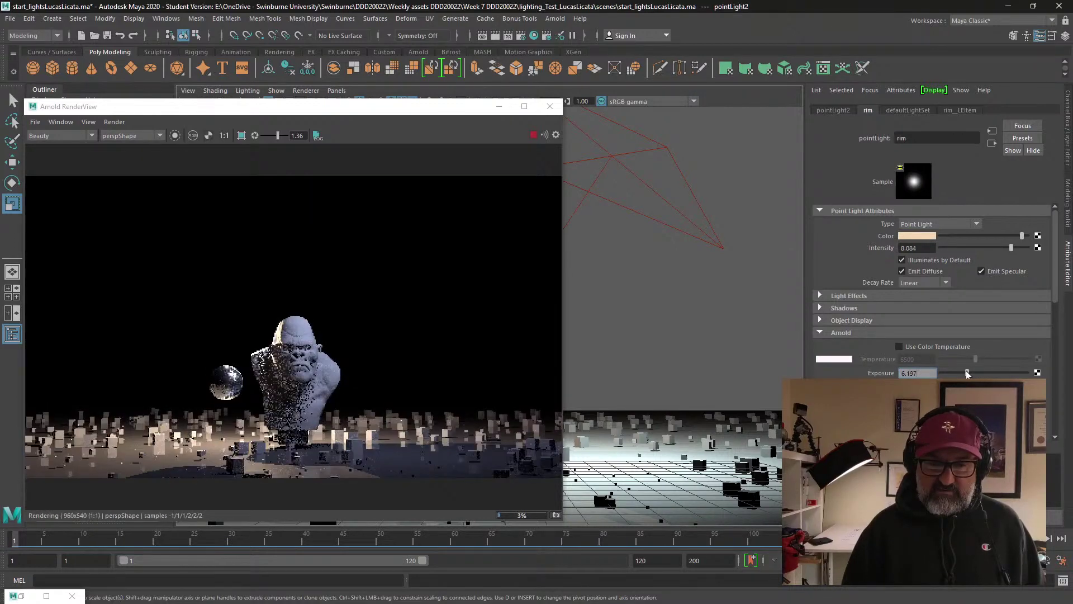
scroll(307, 387, up, 2)
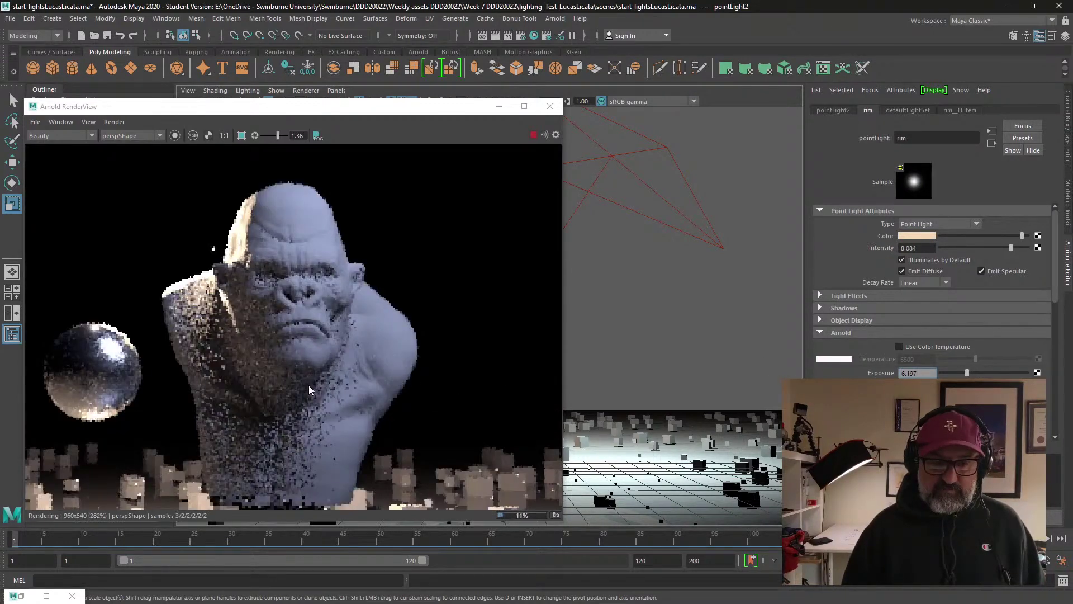
scroll(441, 353, up, 2)
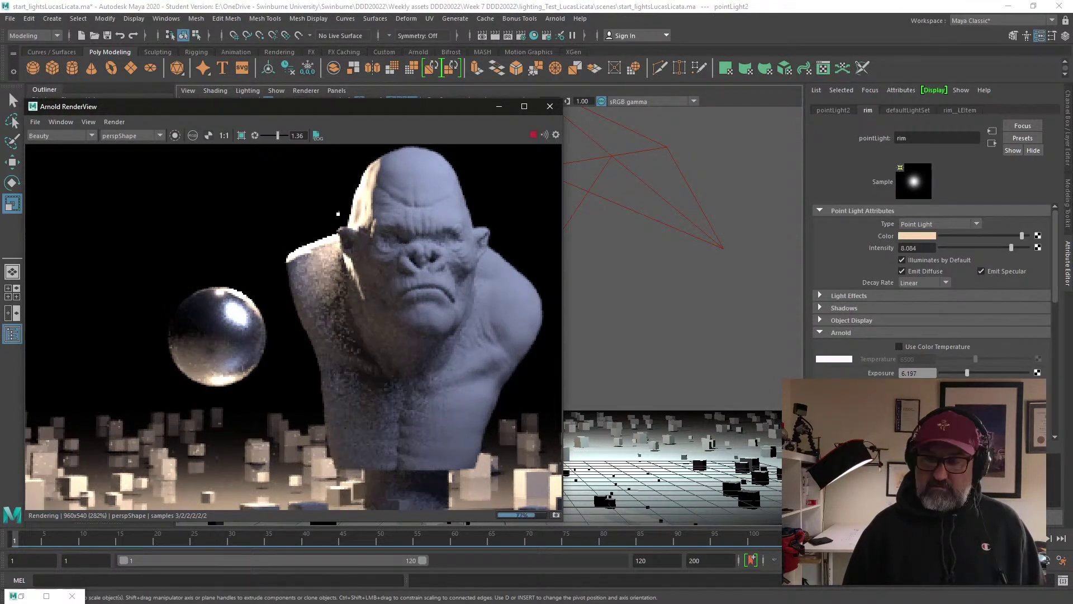
drag(968, 373, 958, 373)
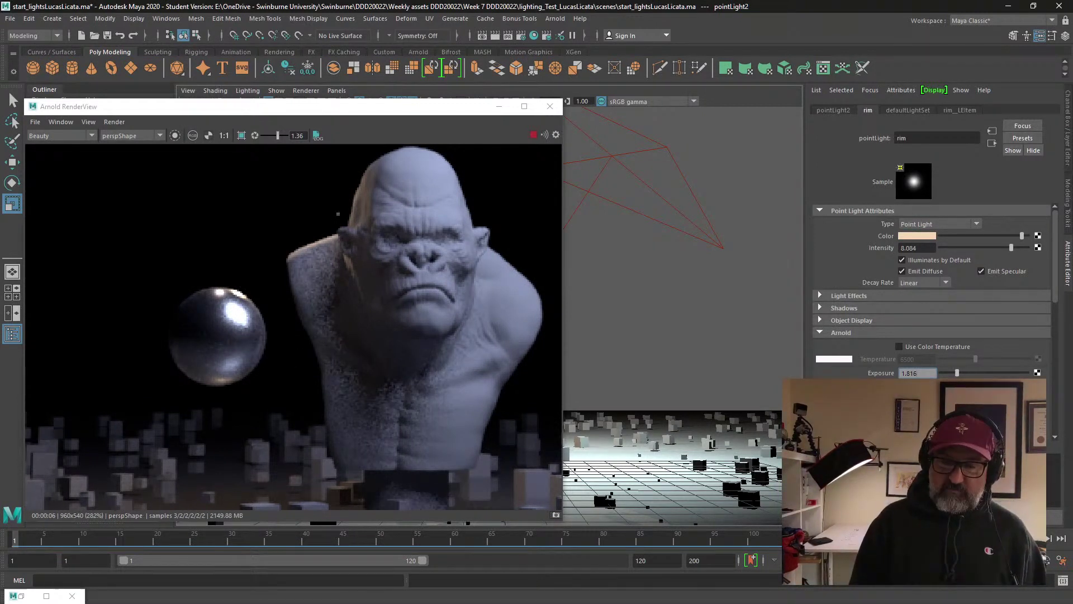
scroll(397, 365, down, 3)
drag(397, 366, 322, 332)
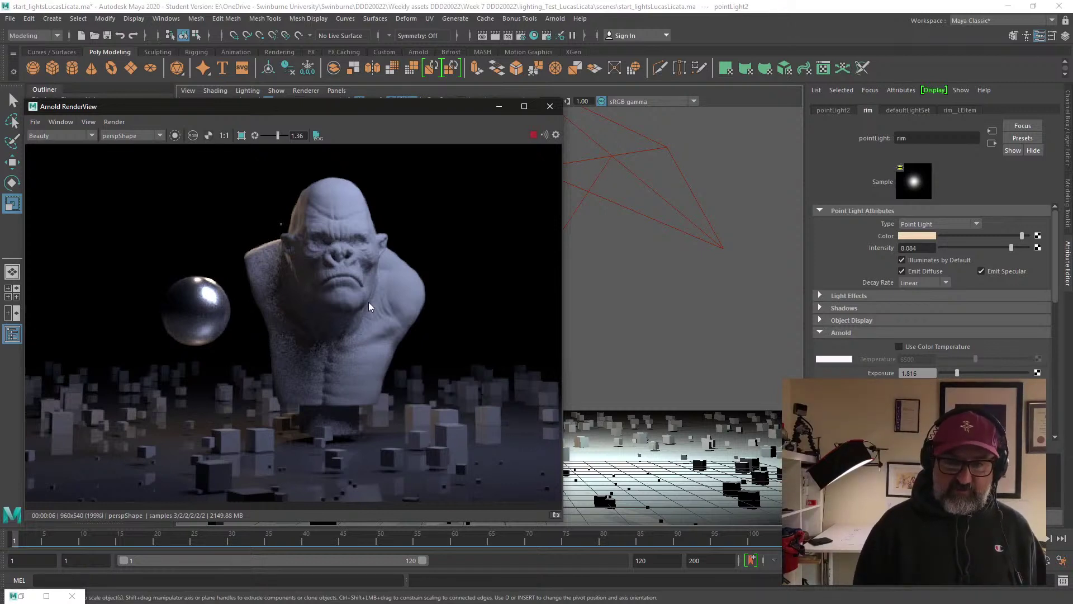
click(499, 107)
alt+drag(469, 303, 421, 302)
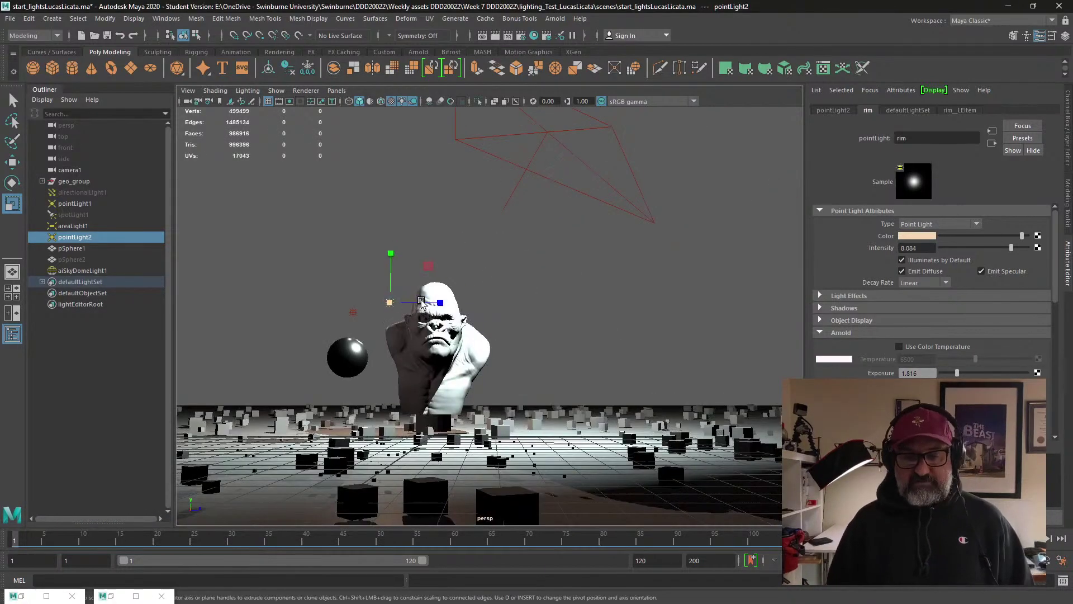
- Delete directionalLight1 through pointLight2 in the Outliner, leaving only the skydome light
alt+drag(301, 309, 393, 341)
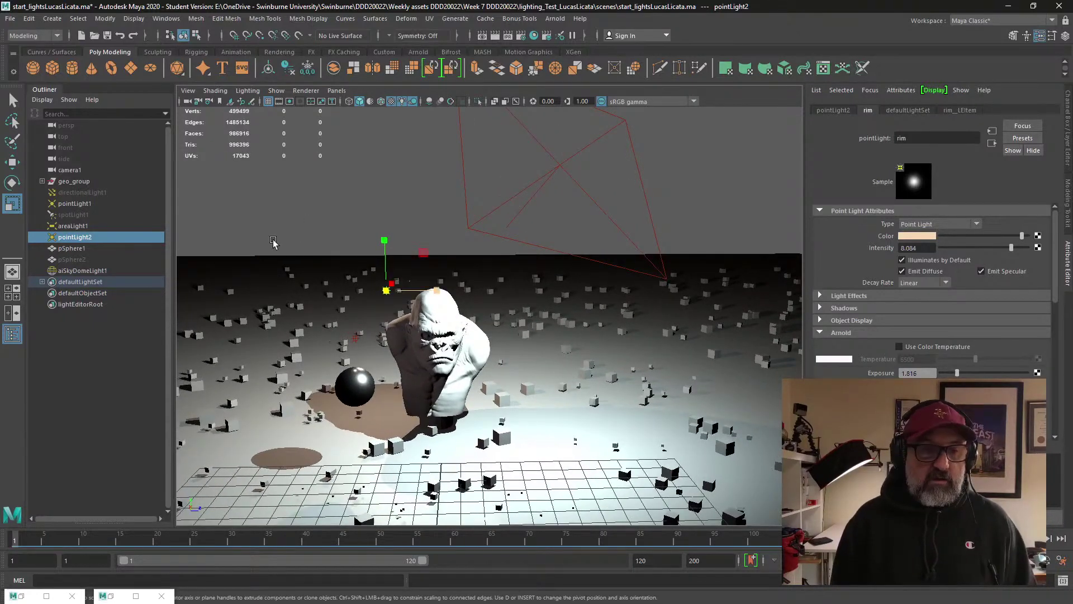
click(111, 182)
click(109, 193)
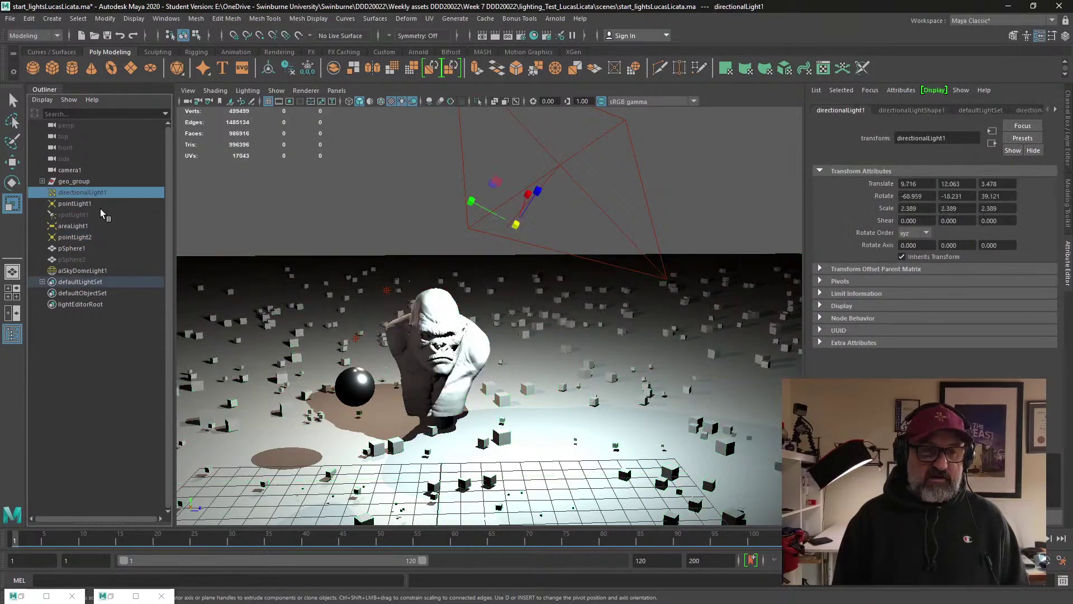
shift+click(91, 236)
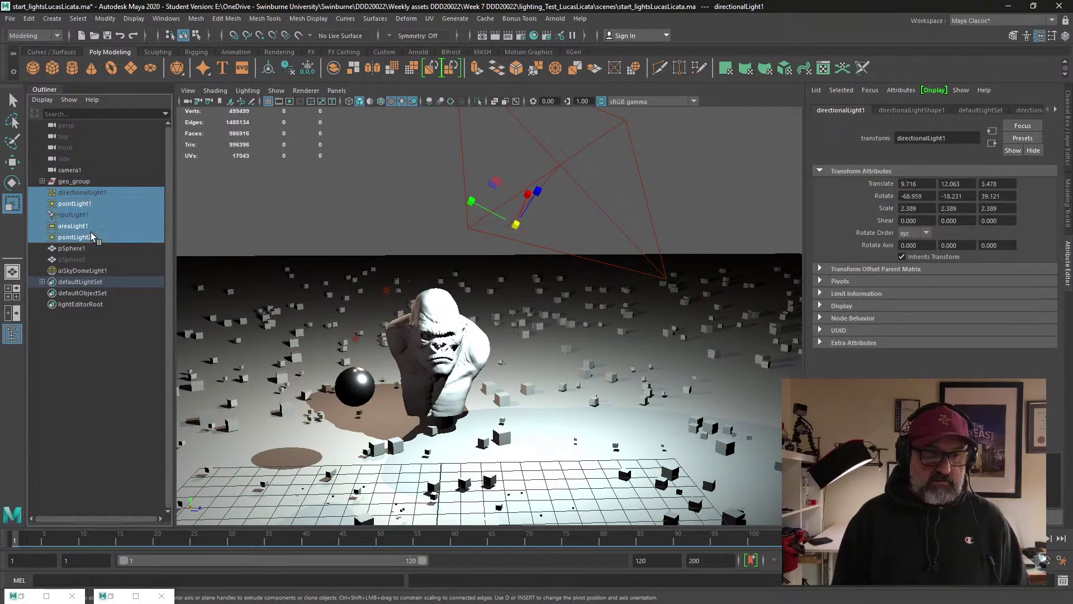
key(Delete)
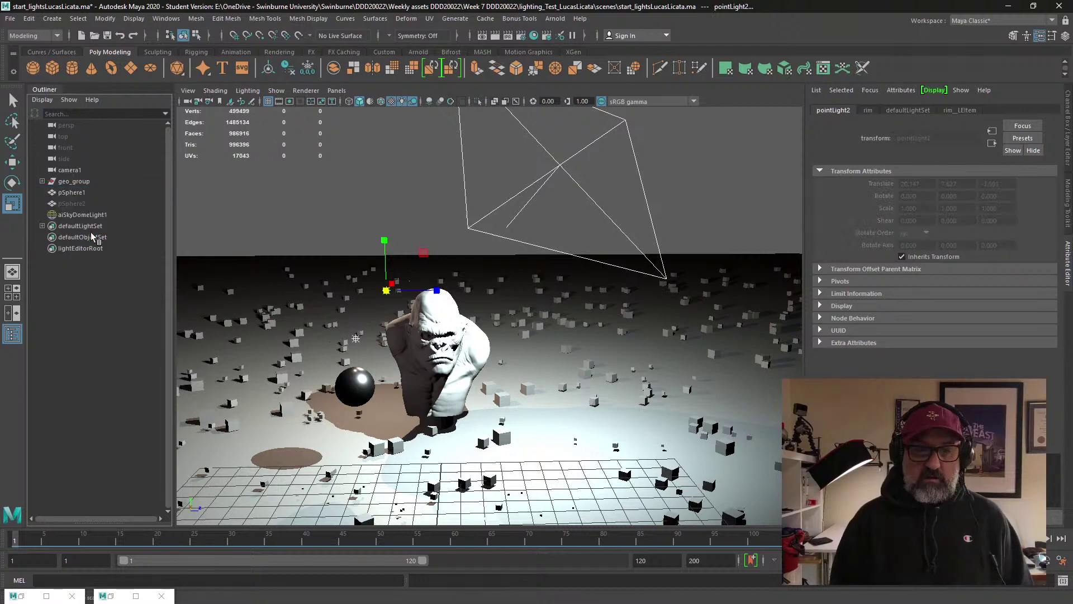
alt+drag(539, 347, 278, 407)
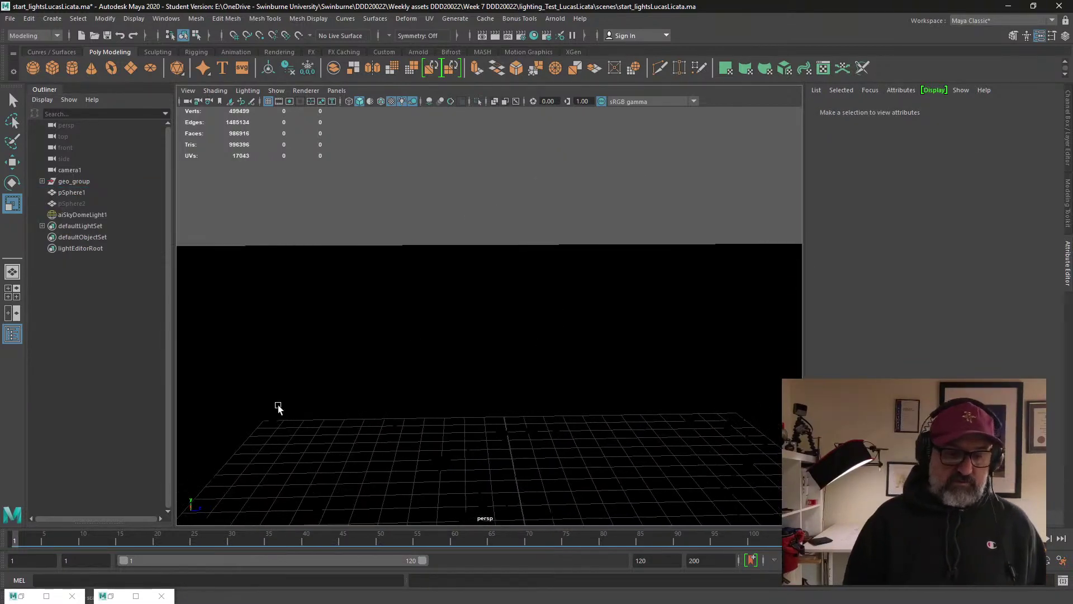
click(21, 596)
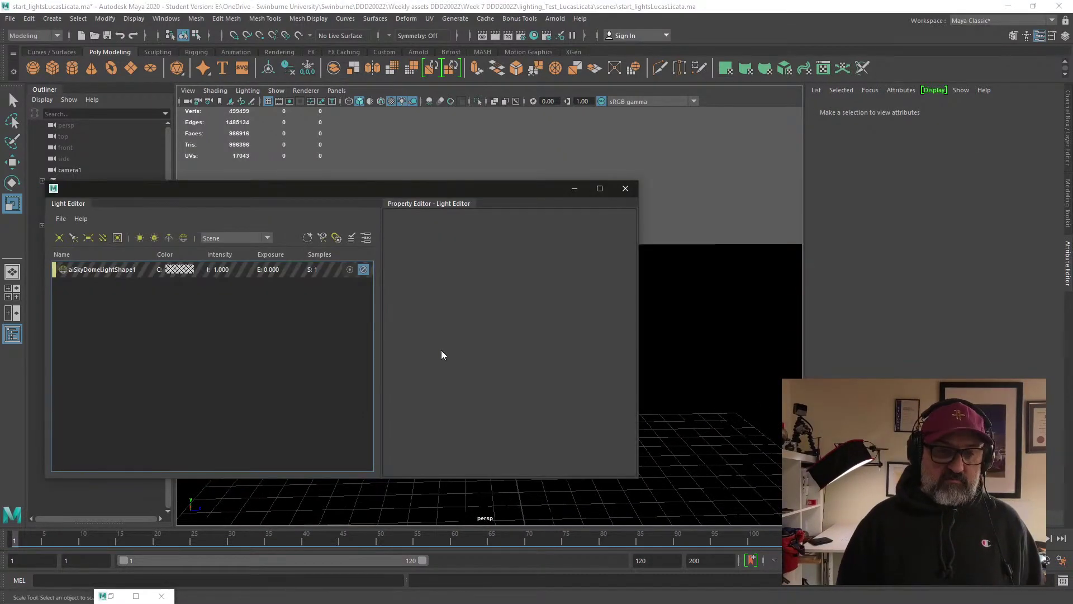
- Turn on default lighting and wireframe display in the viewport, then close the Light Editor
click(402, 101)
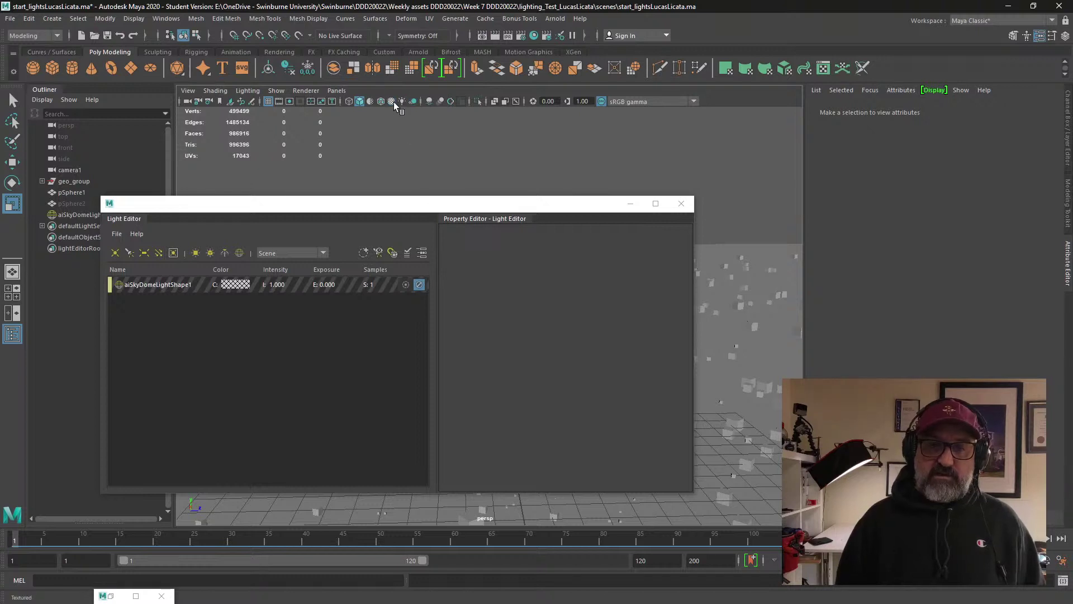
drag(451, 206, 896, 219)
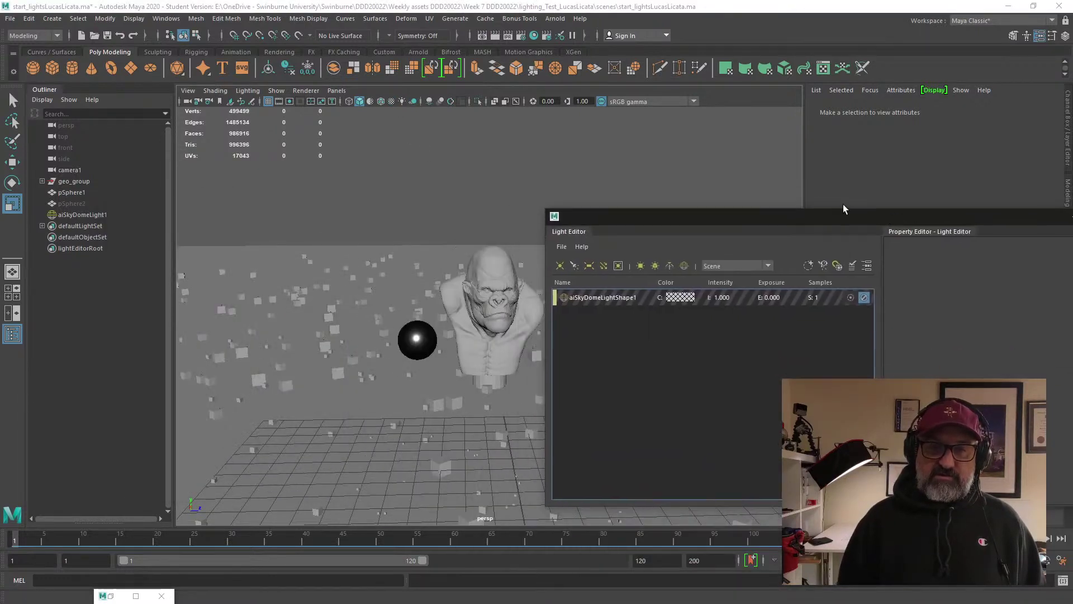
click(349, 101)
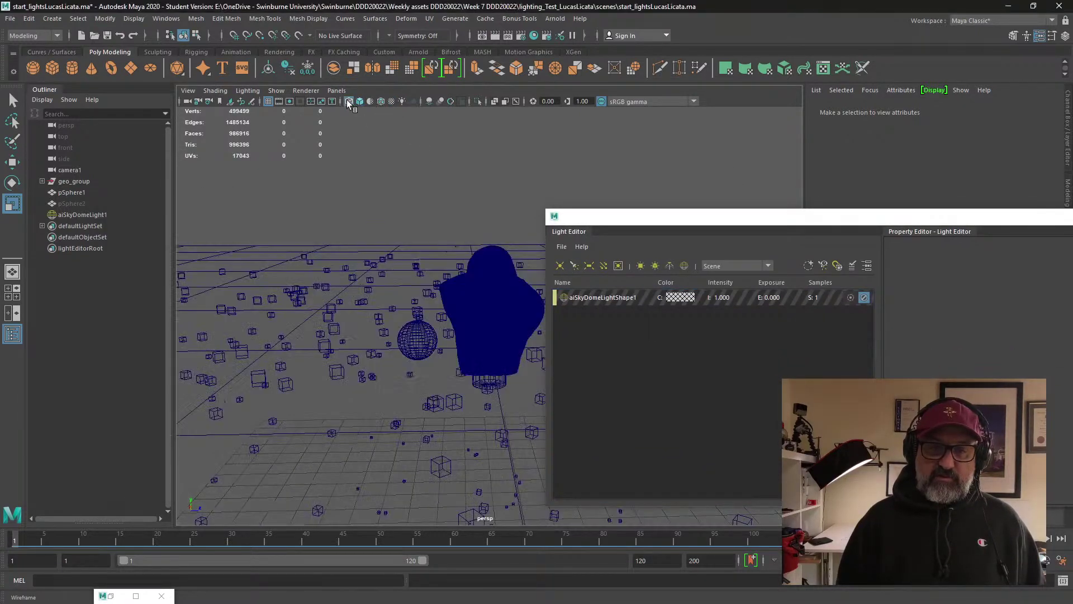
click(754, 219)
drag(754, 224, 377, 160)
click(747, 152)
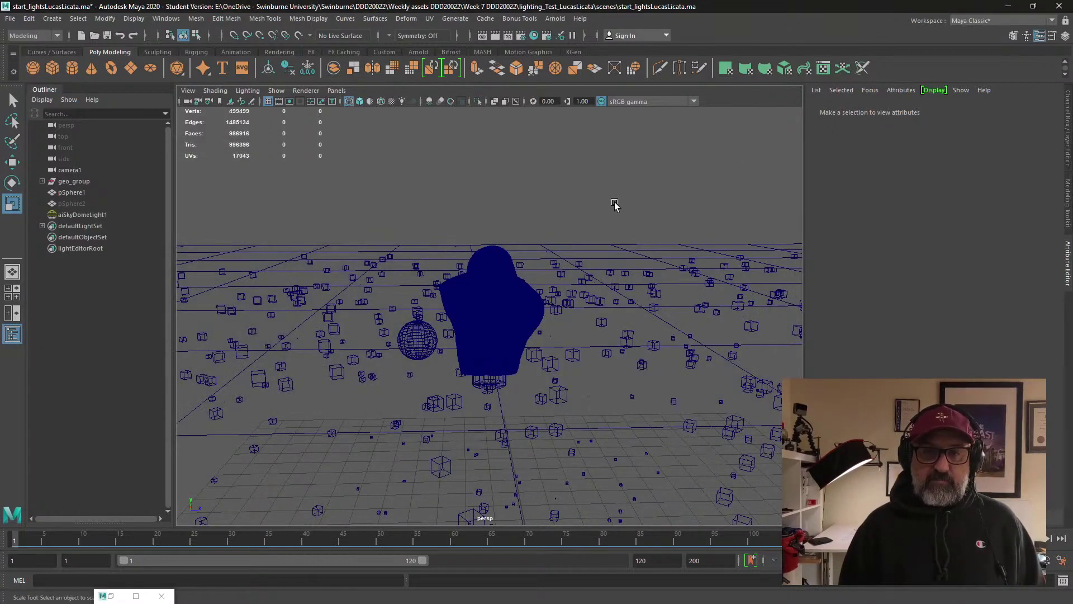
- Open the Arnold RenderView and dock it as a narrow panel left of the viewport
click(555, 18)
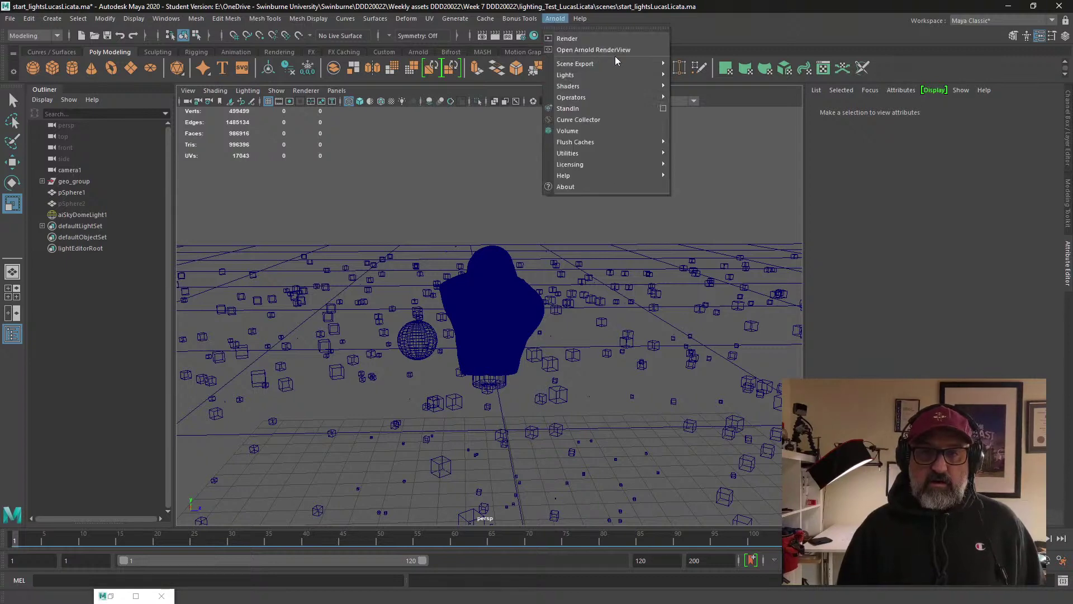
click(624, 49)
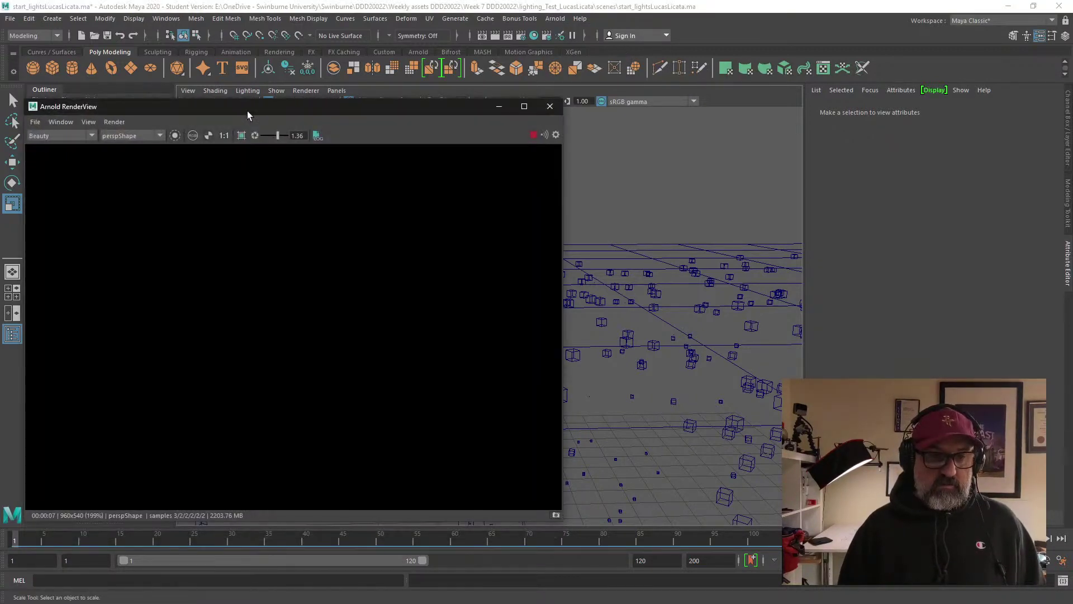
drag(248, 112, 176, 95)
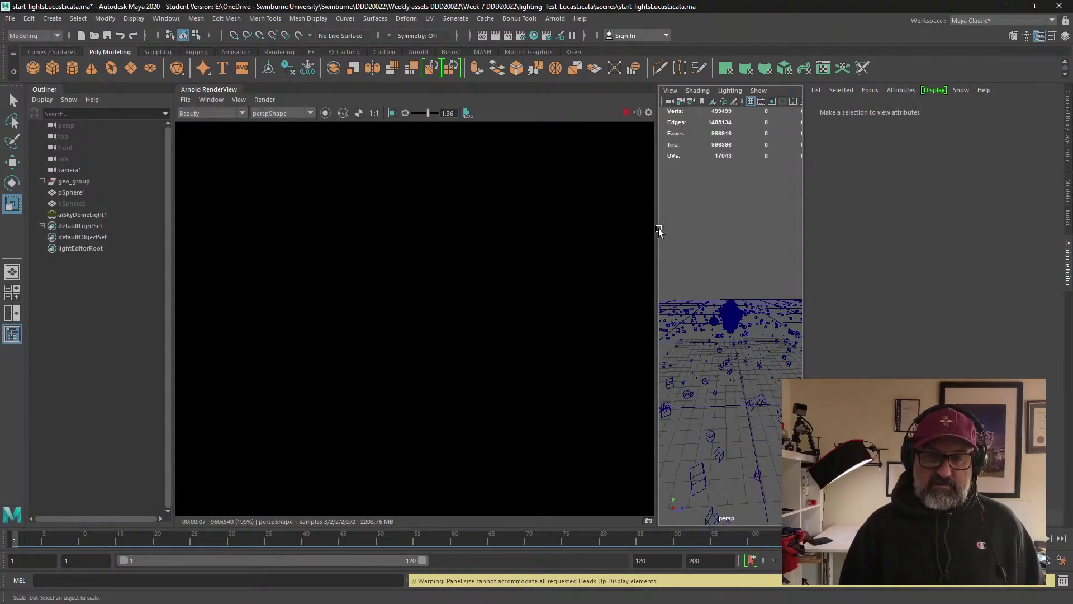
drag(656, 228, 440, 242)
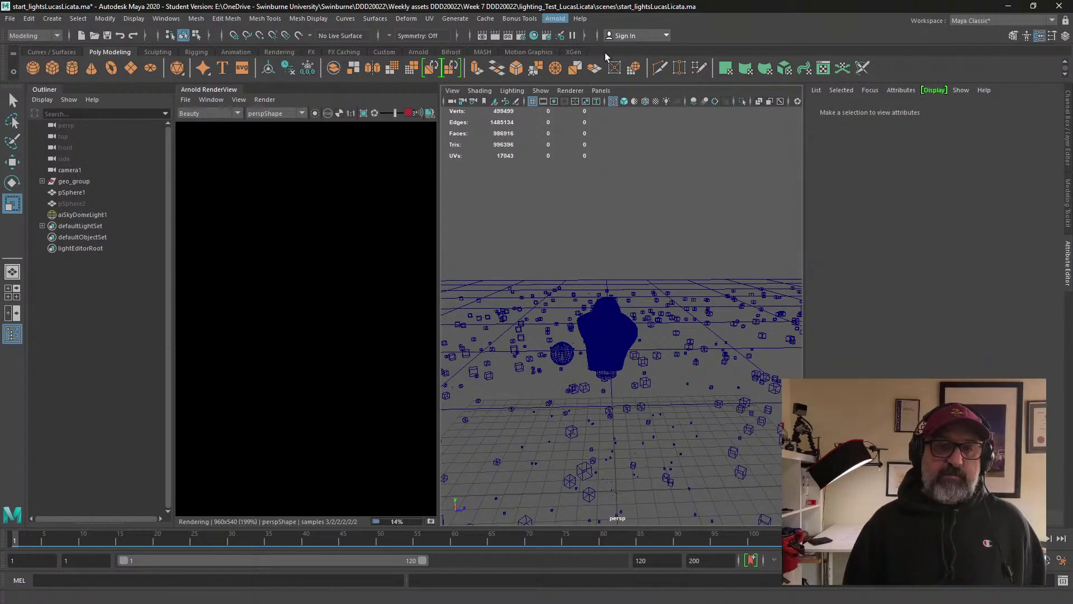
- Add an Arnold area light, aiAreaLight1, and move it up above the gorilla bust
click(556, 18)
mouse_move(595, 76)
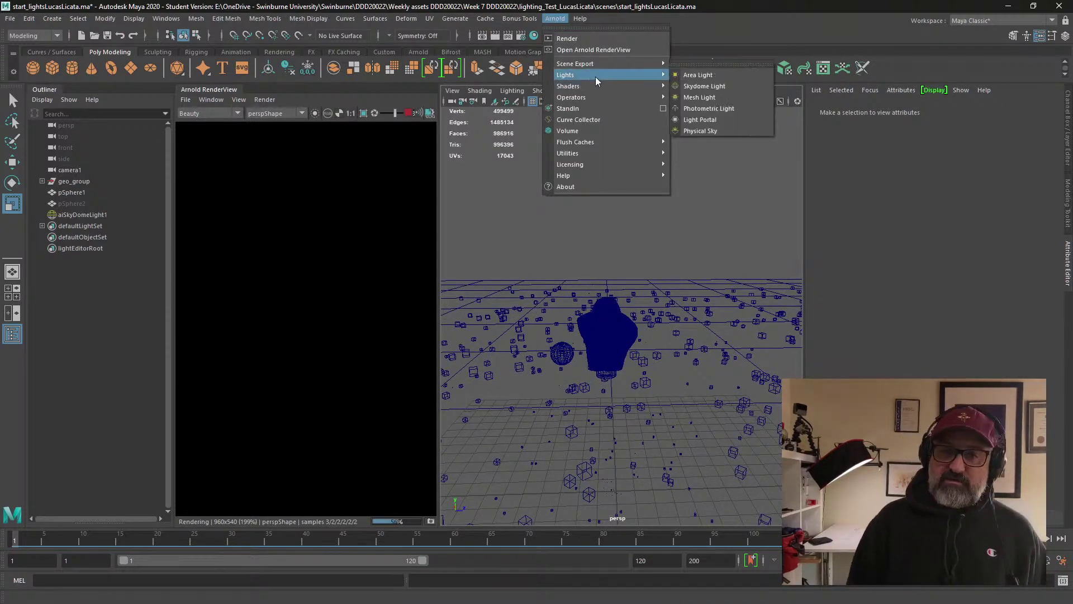
click(722, 74)
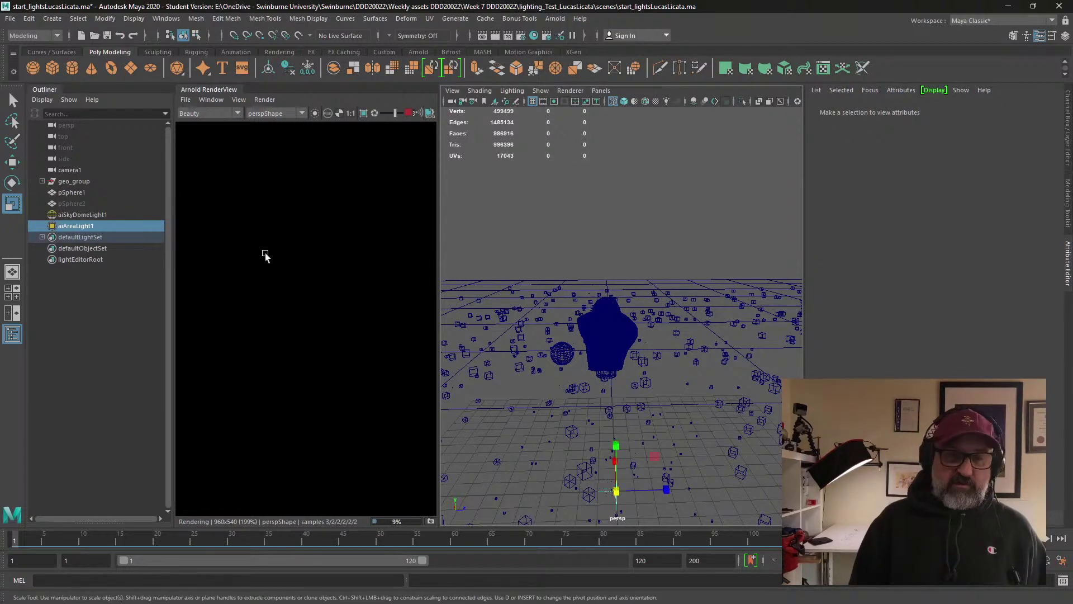
click(12, 163)
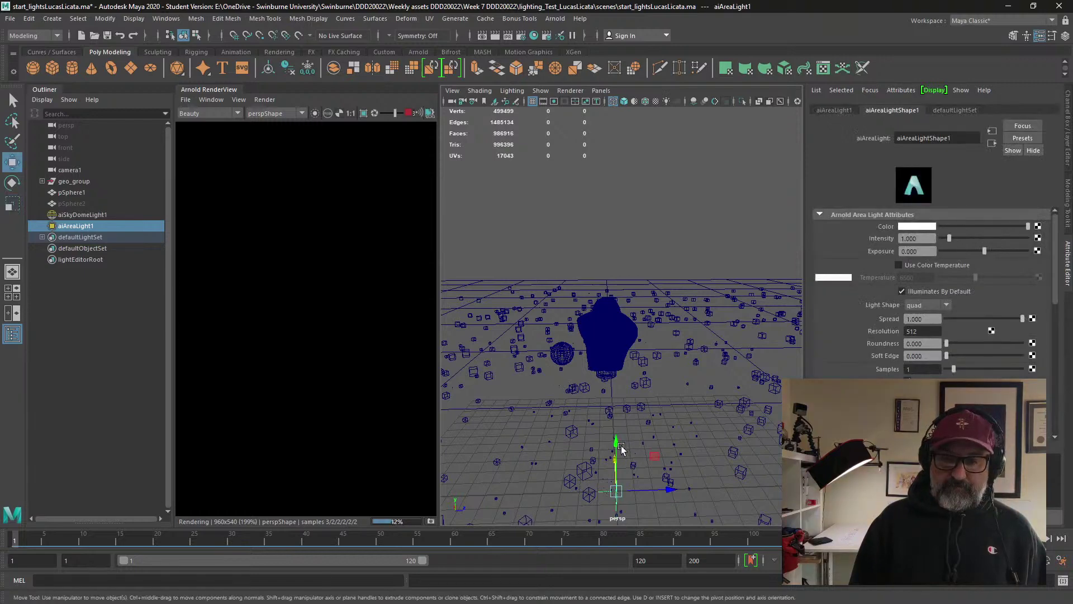
drag(616, 447, 503, 447)
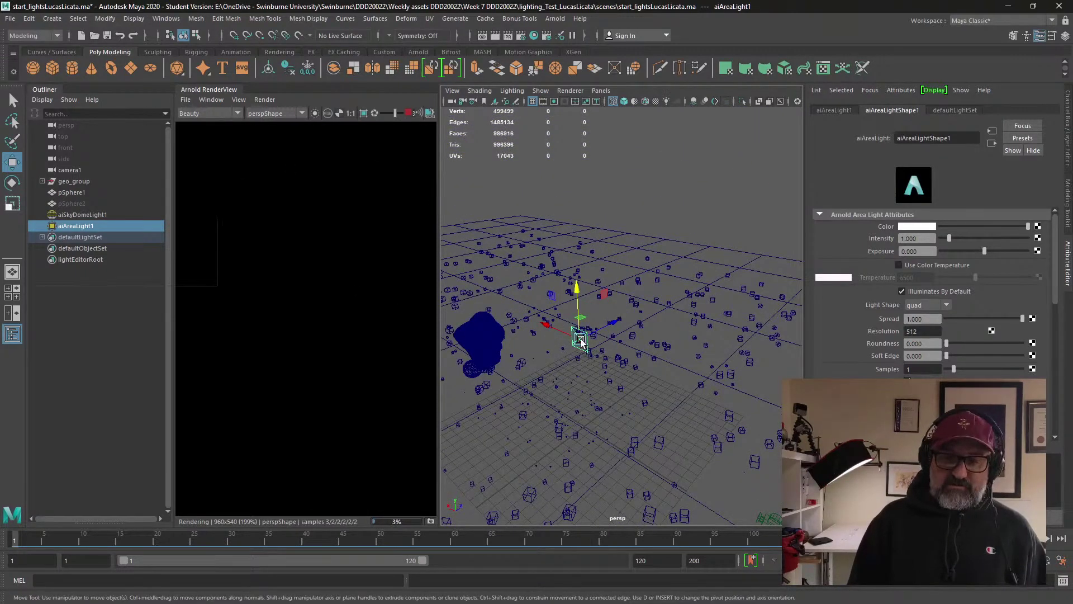
- Look through the area light and swing its aim toward the gorilla bust
key(r)
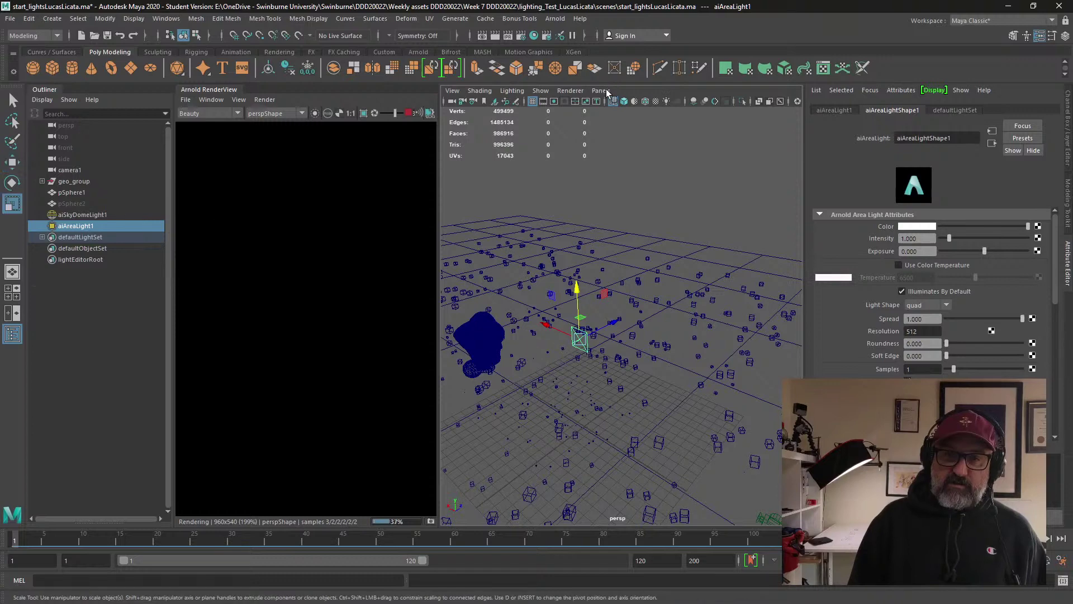
click(606, 91)
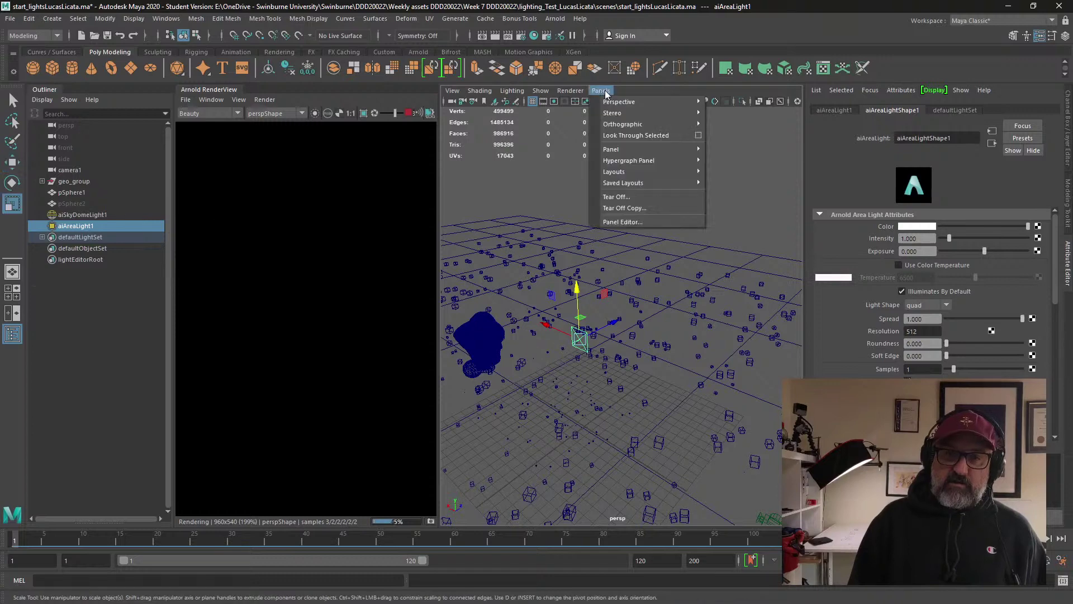
click(633, 136)
alt+drag(671, 307, 675, 330)
alt+right_drag(751, 339, 525, 356)
alt+drag(526, 356, 603, 359)
click(639, 333)
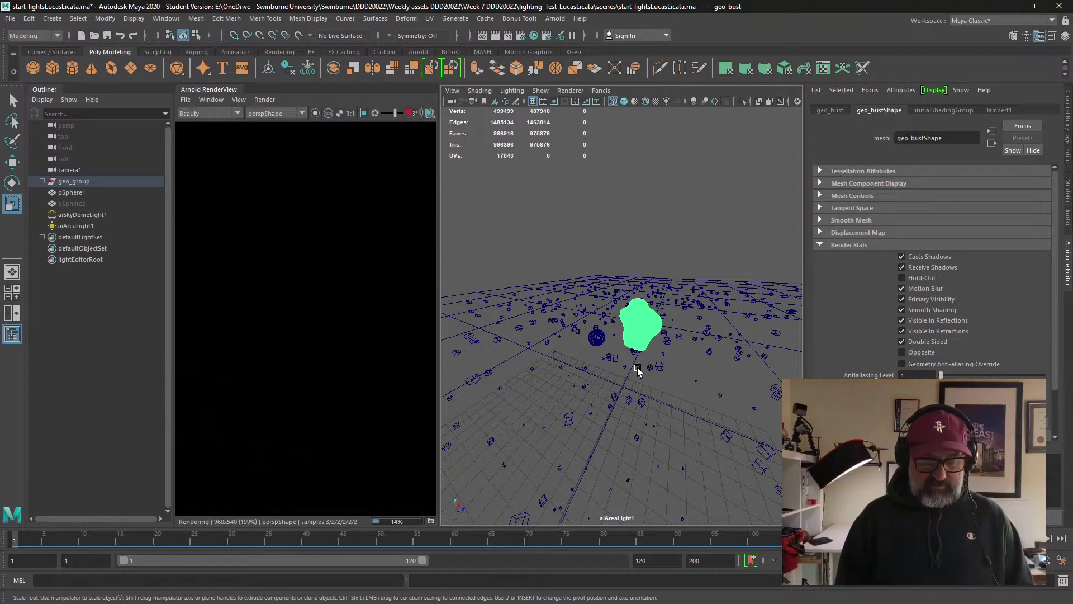
- Return the viewport to the persp camera
scroll(605, 291, up, 5)
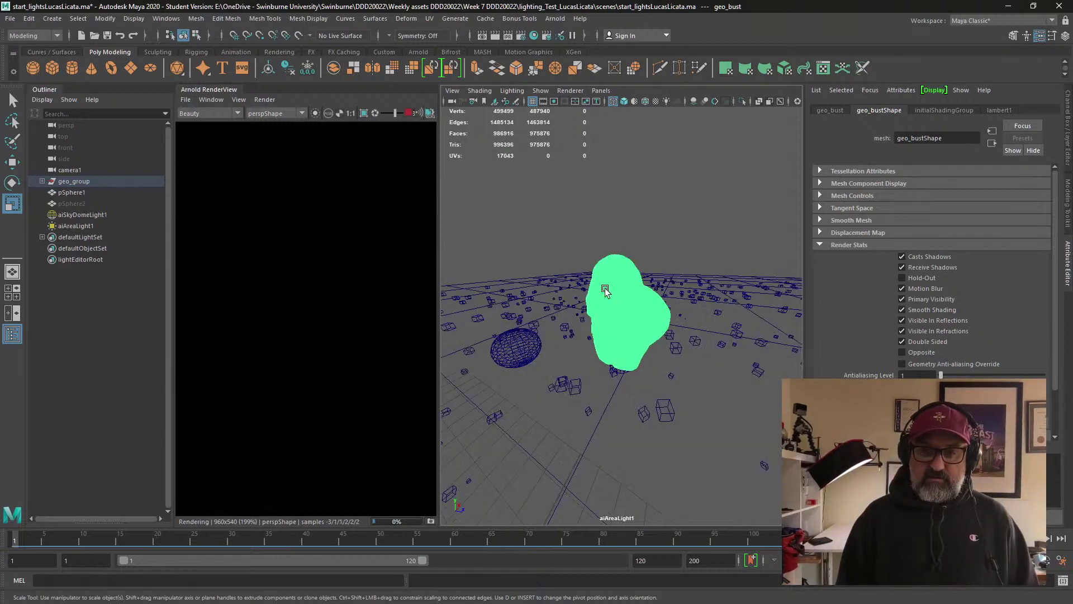
click(601, 91)
mouse_move(639, 102)
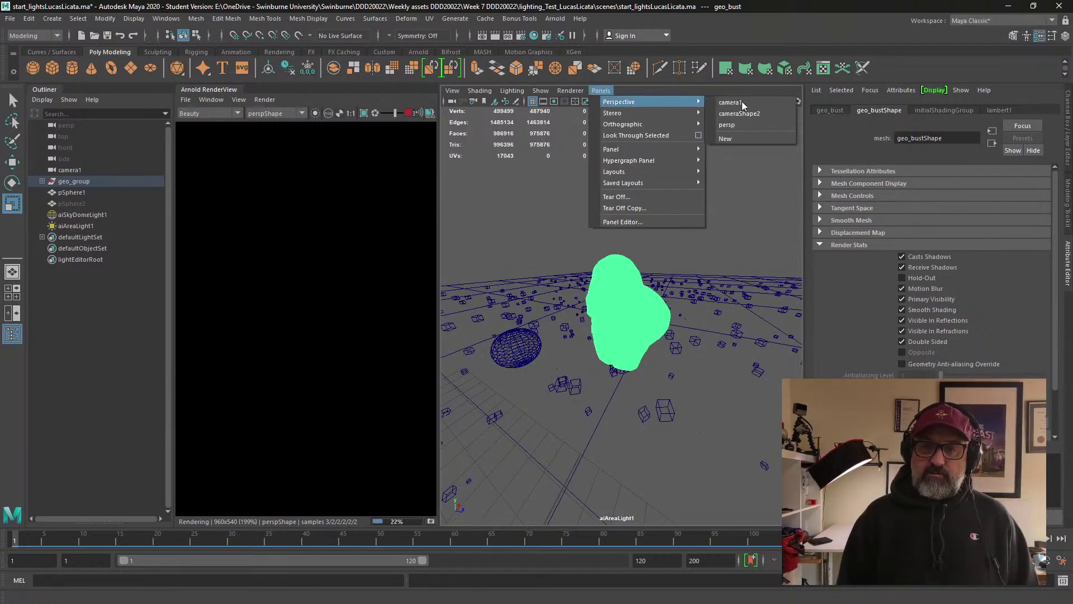
click(739, 124)
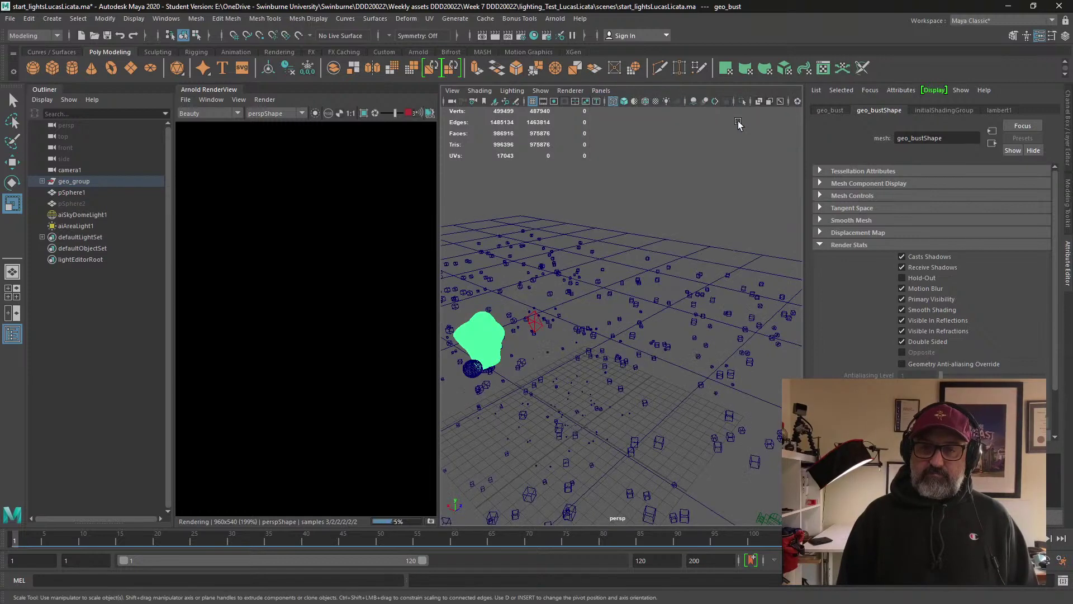
- Select the area light and set its Exposure to 6
key(f)
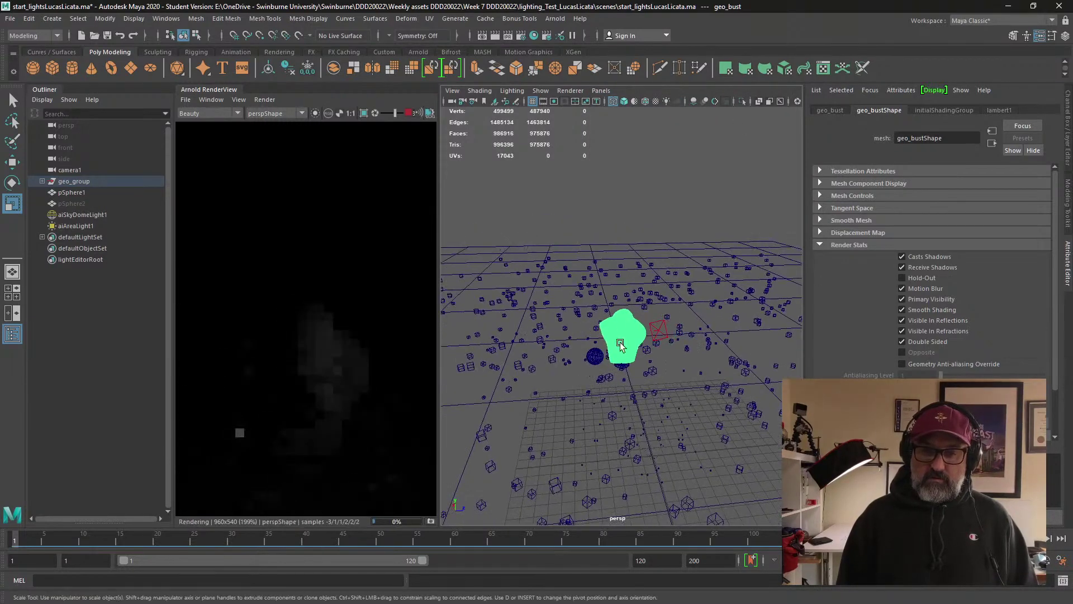
alt+drag(621, 344, 663, 315)
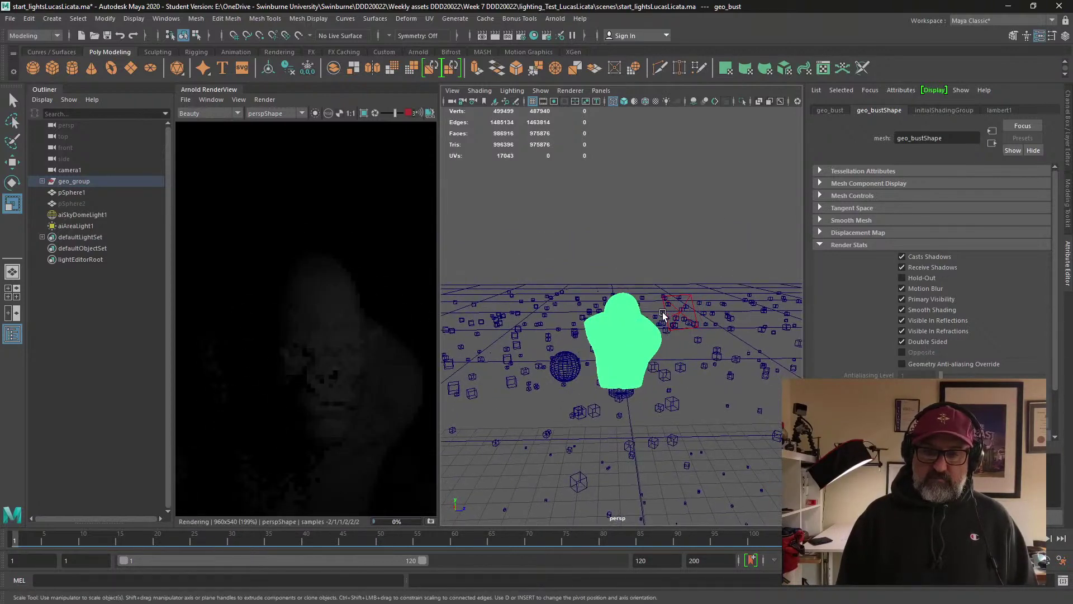
click(691, 312)
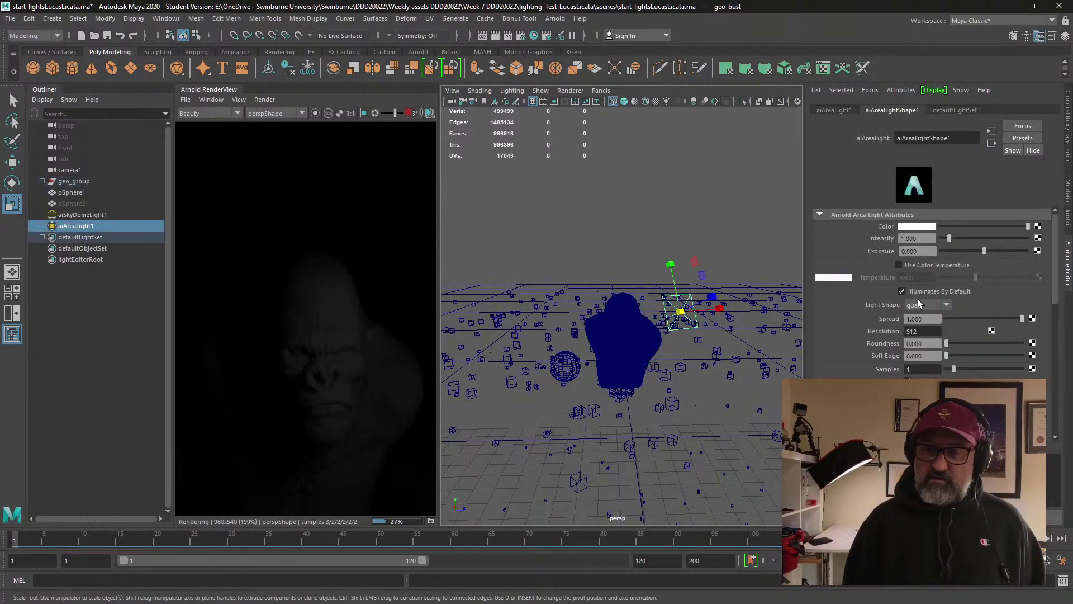
double_click(916, 252)
text(6)
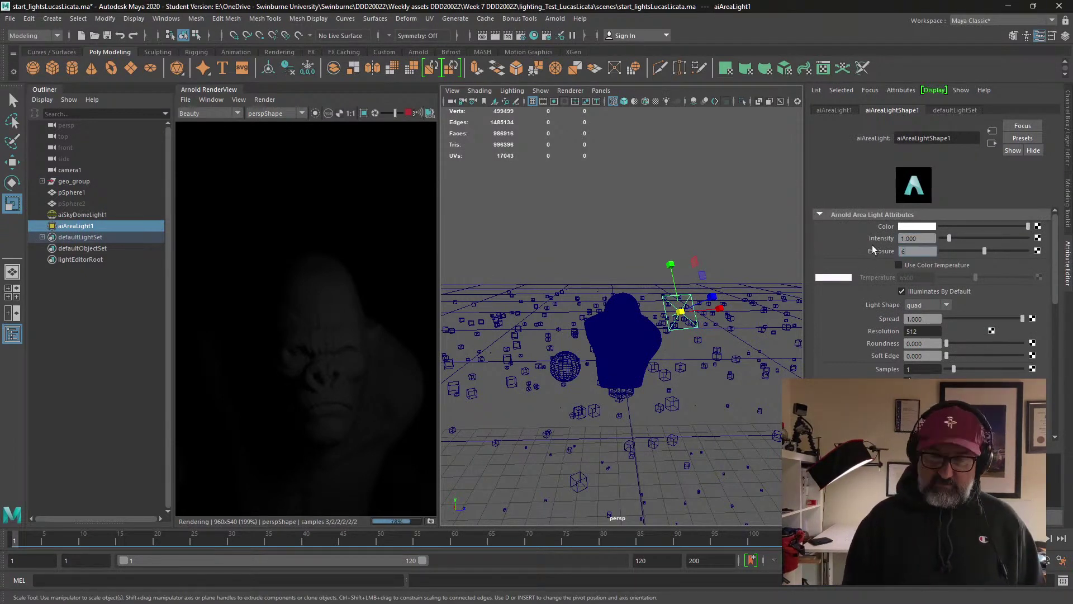
key(Return)
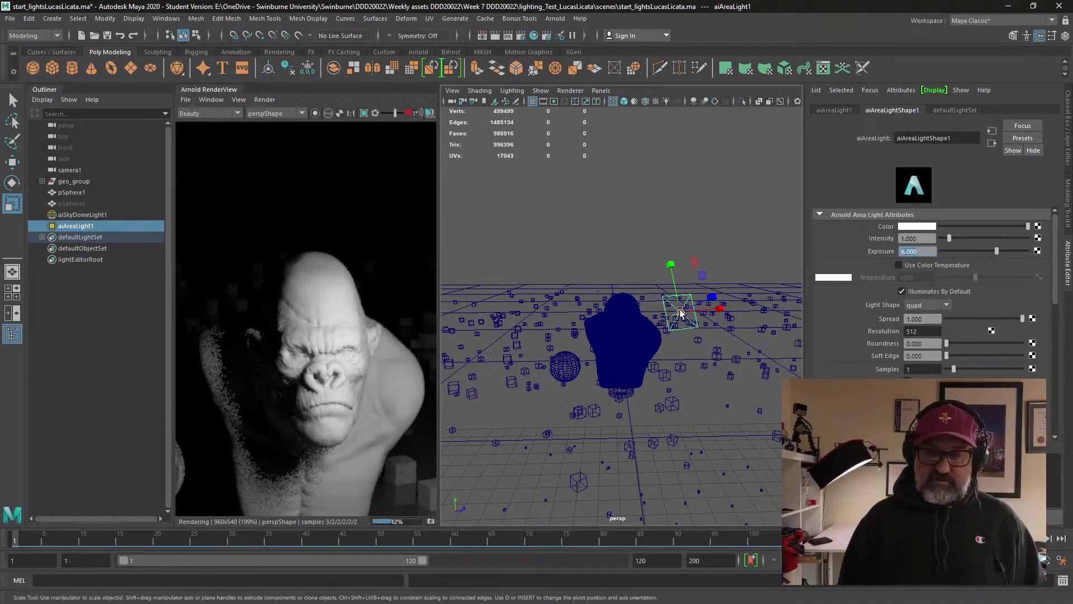
- Scale the area light up about threefold to brighten the gorilla bust
drag(681, 312, 803, 304)
scroll(666, 374, down, 5)
alt+drag(667, 374, 656, 382)
scroll(656, 382, up, 3)
scroll(655, 383, up, 3)
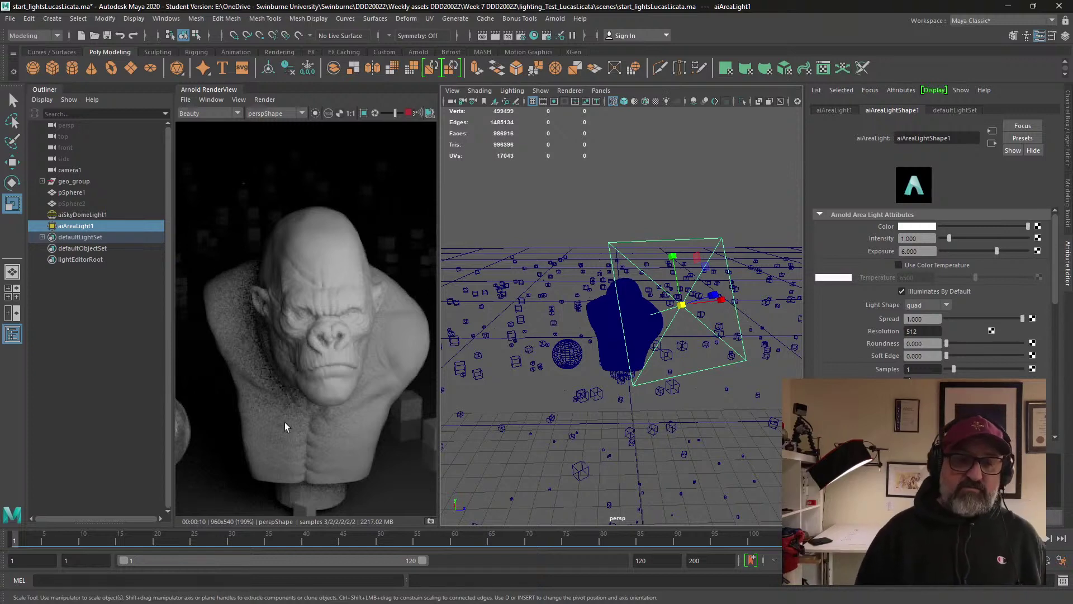
- Set the area light's Samples to 2
double_click(917, 368)
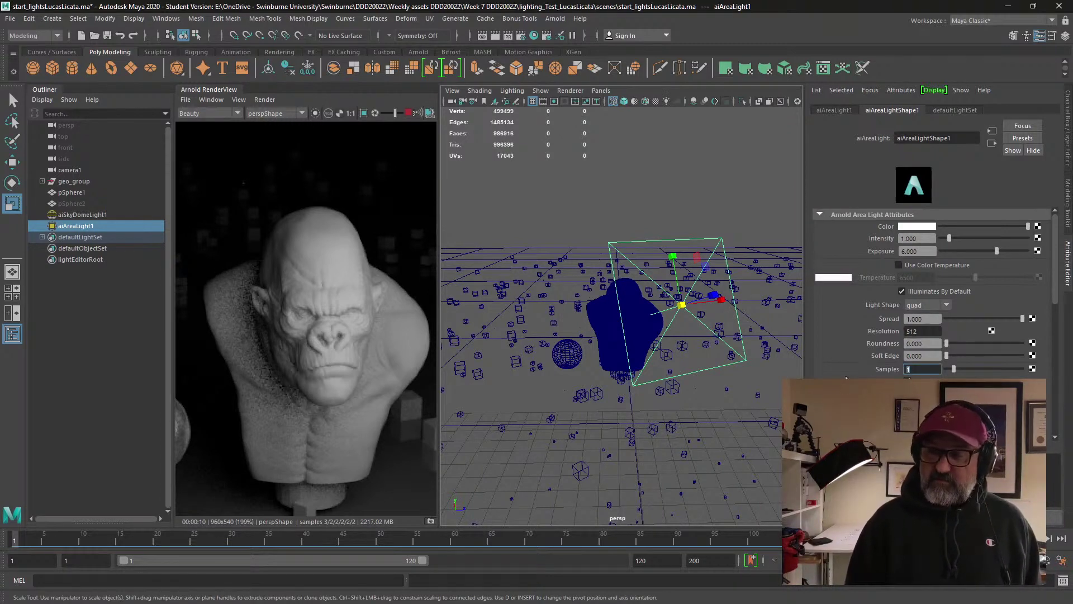
text(2)
key(Return)
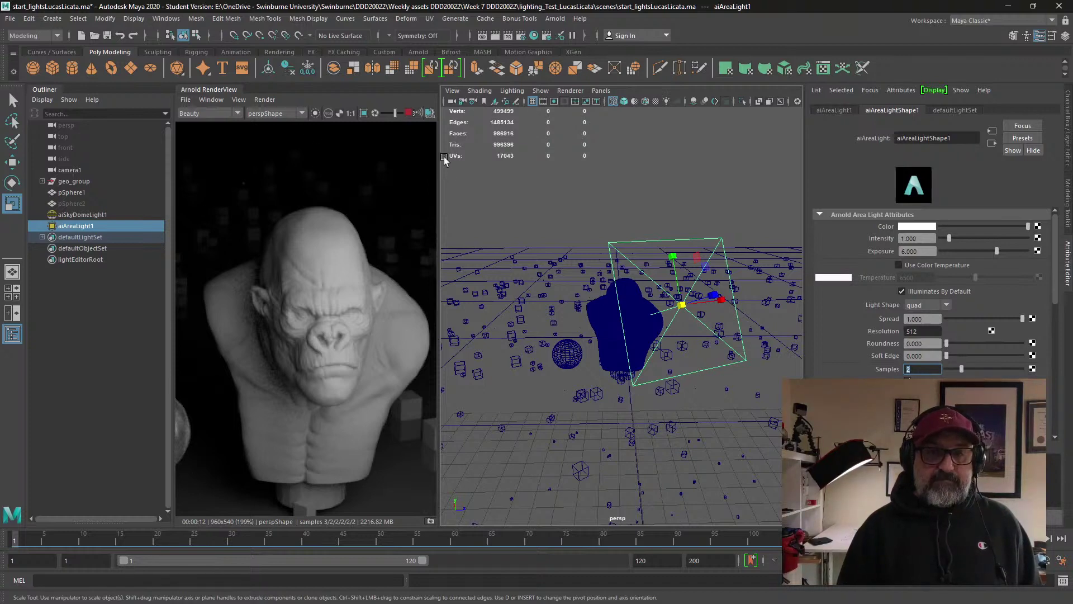
- Enable Arnold adaptive sampling (Max Camera AA 20, Adaptive Threshold 0.015), then close Render Settings
click(522, 36)
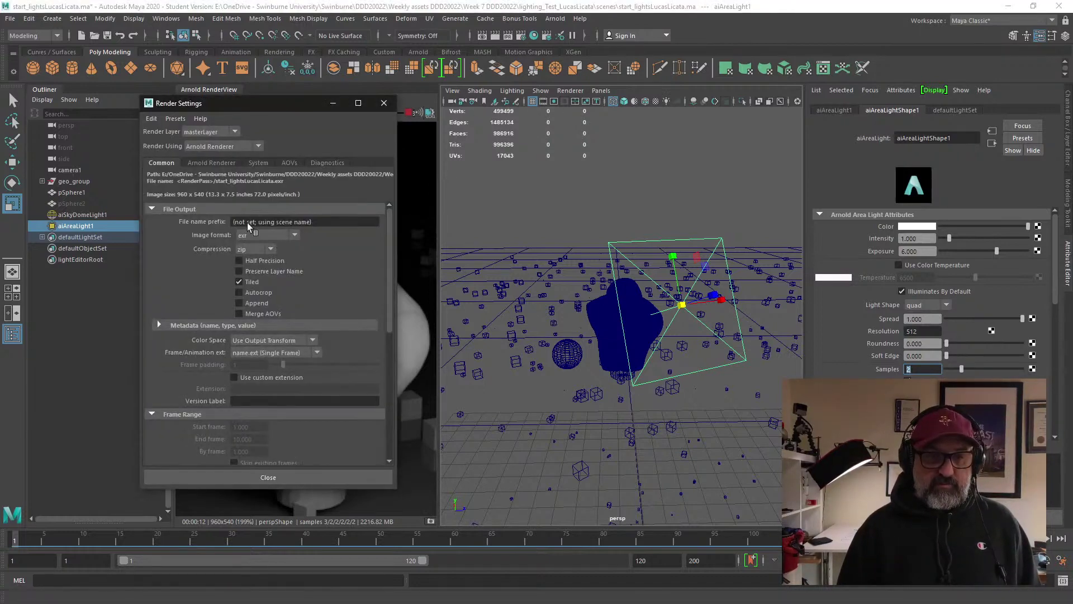
click(211, 163)
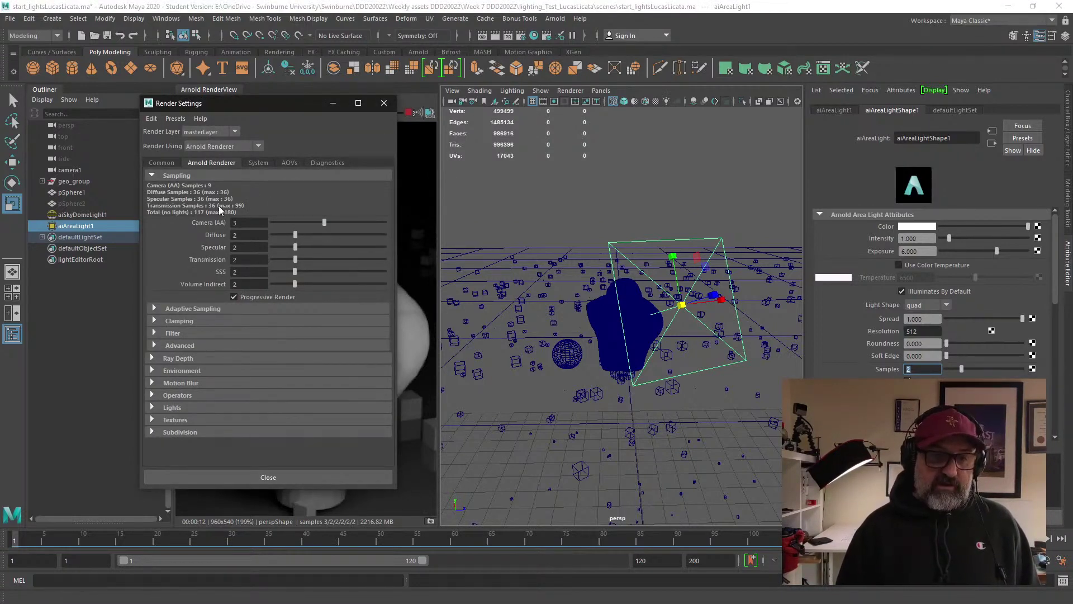
click(169, 308)
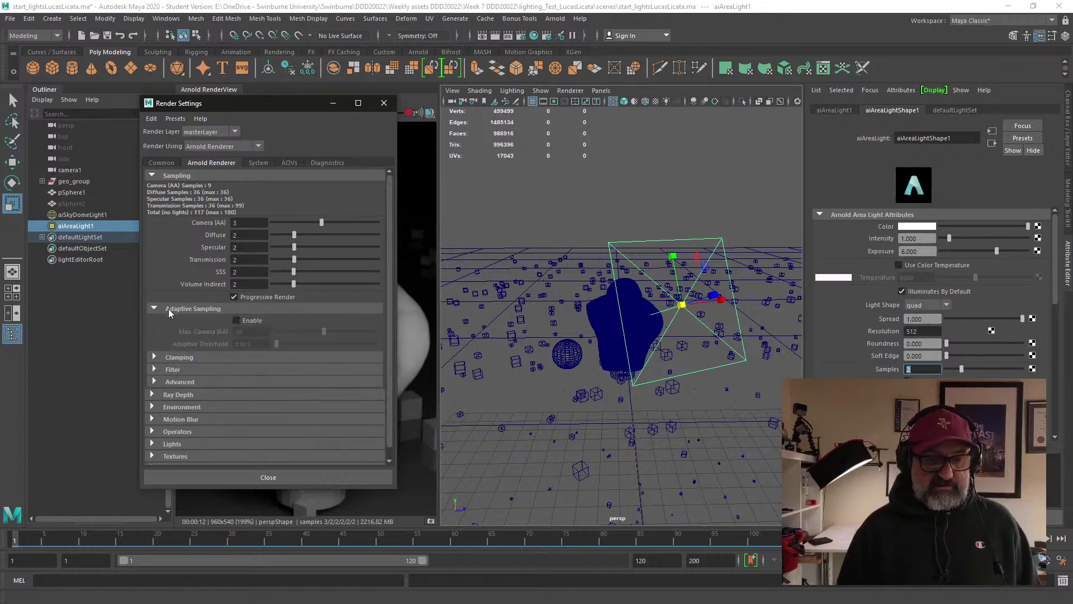
click(236, 320)
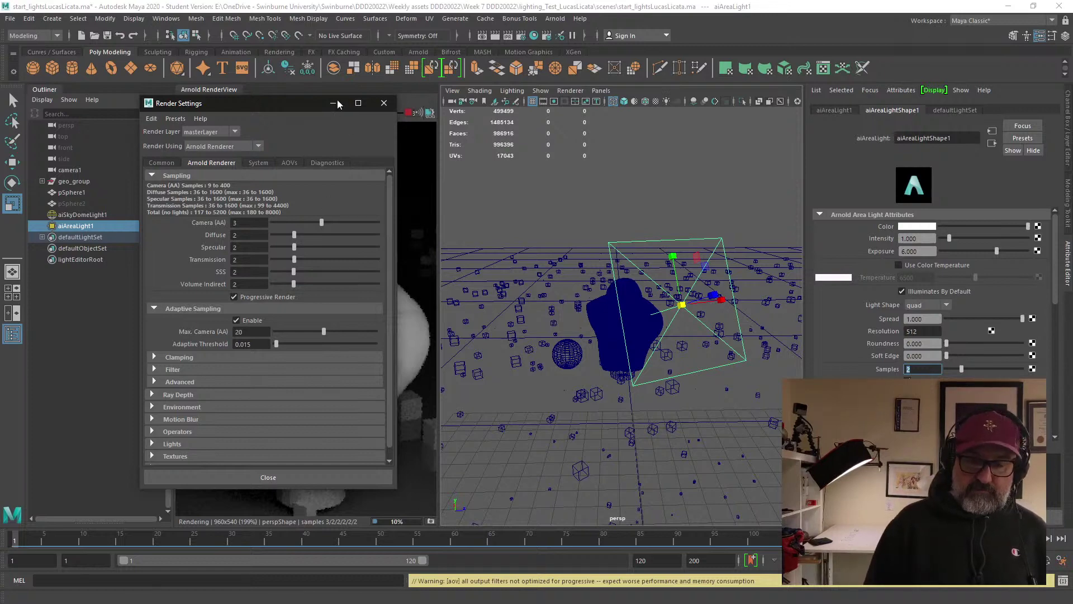
click(418, 199)
click(415, 336)
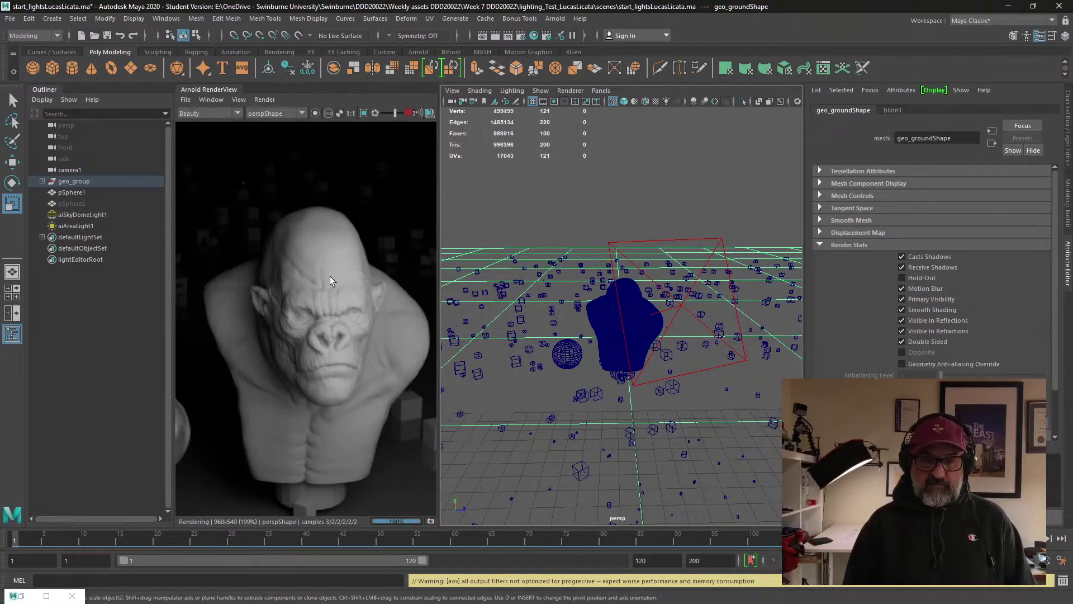
- Select the area light and orbit around the bust to check the light's placement, then deselect it
click(711, 238)
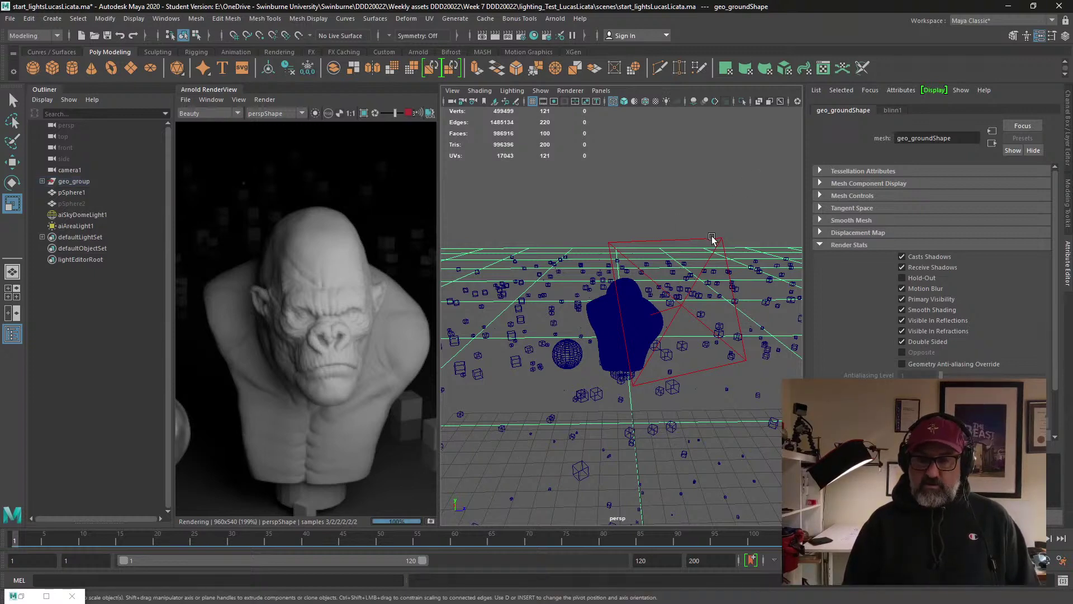
click(725, 306)
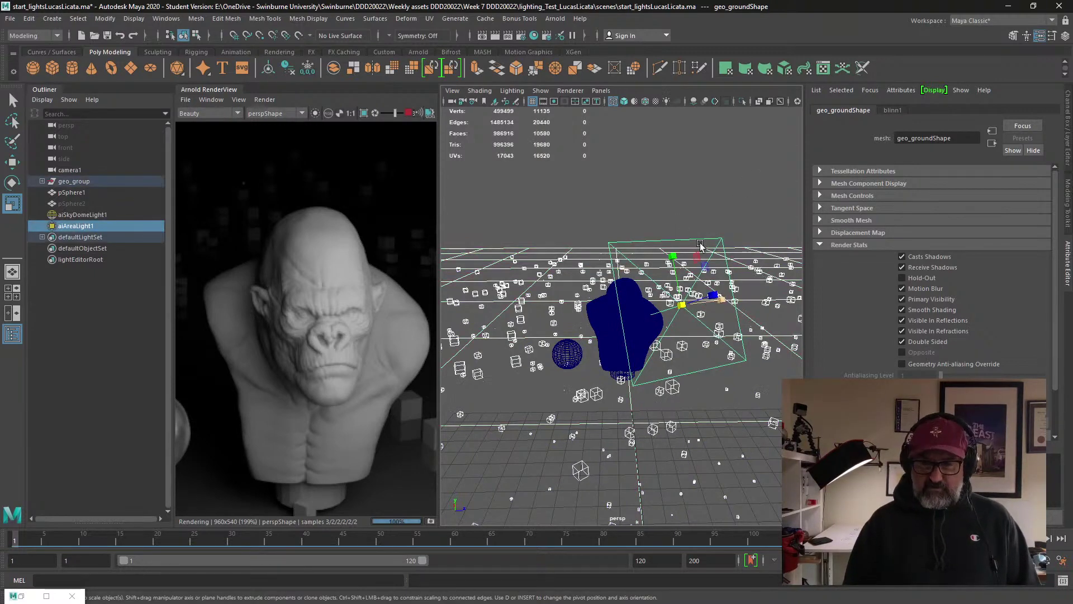
alt+drag(621, 320, 612, 323)
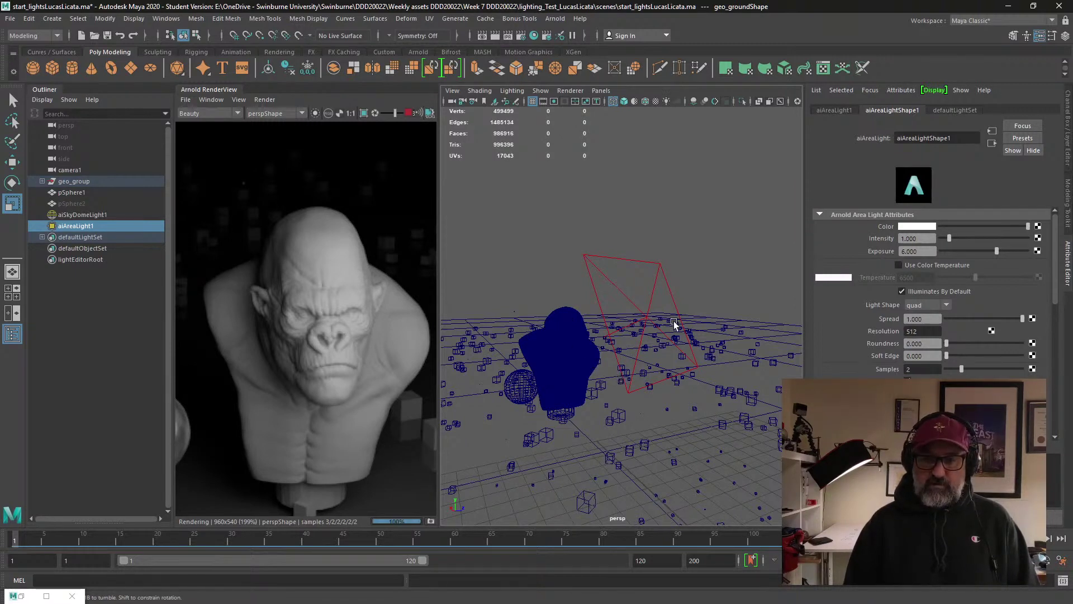
alt+drag(602, 357, 603, 357)
click(603, 357)
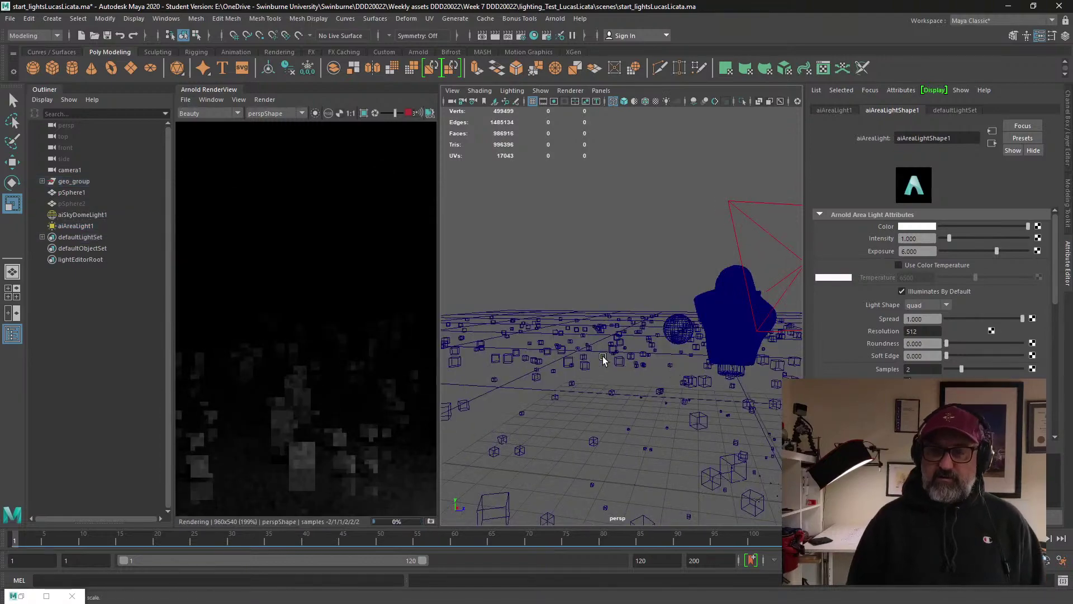